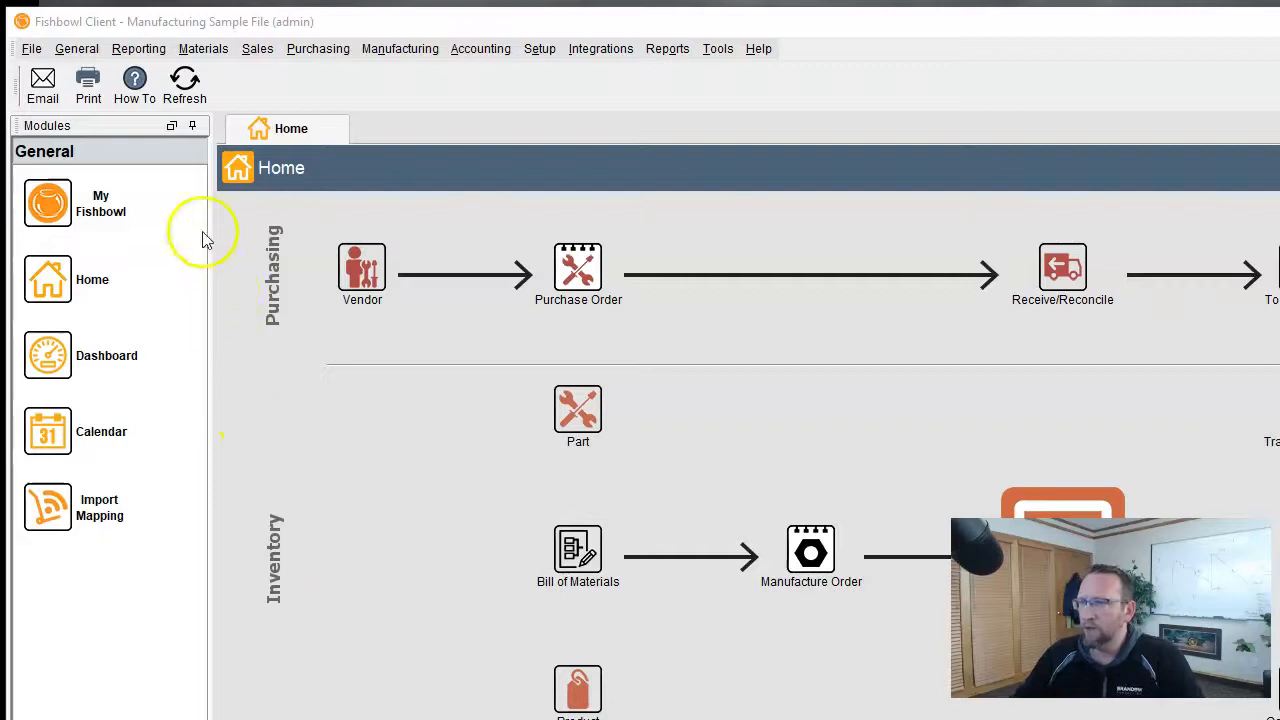
pyautogui.click(33, 50)
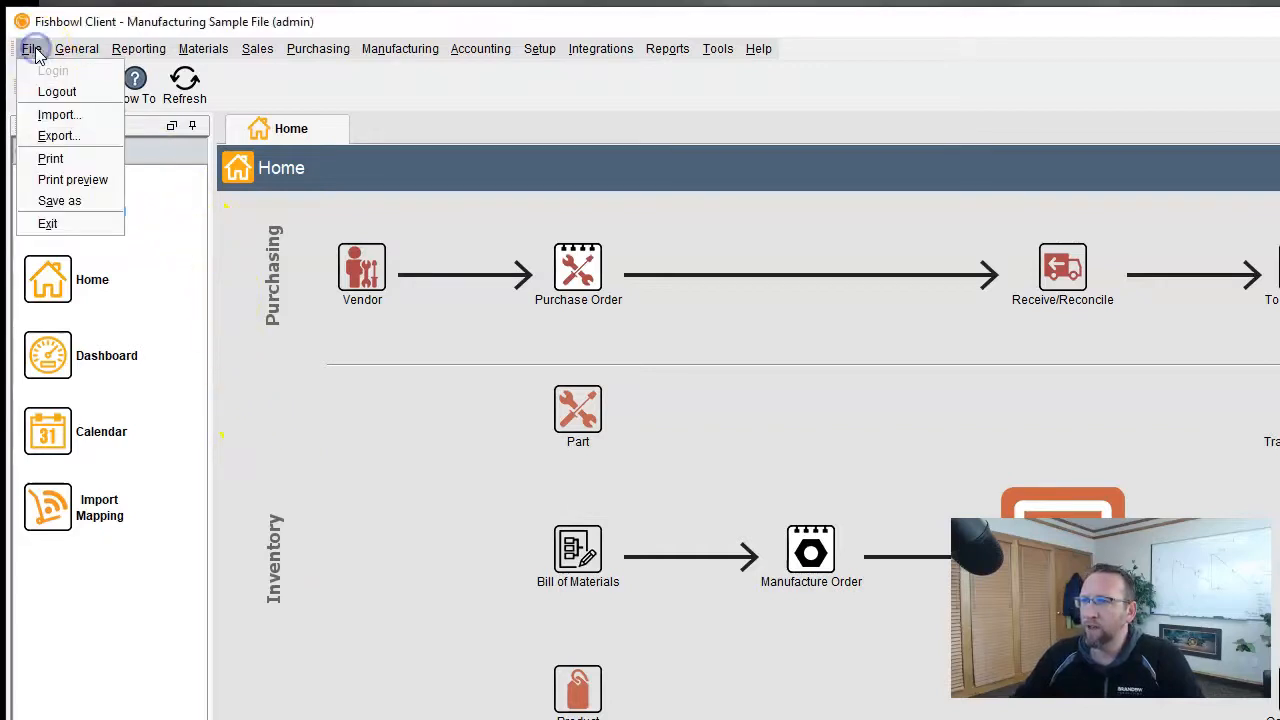
pyautogui.click(60, 116)
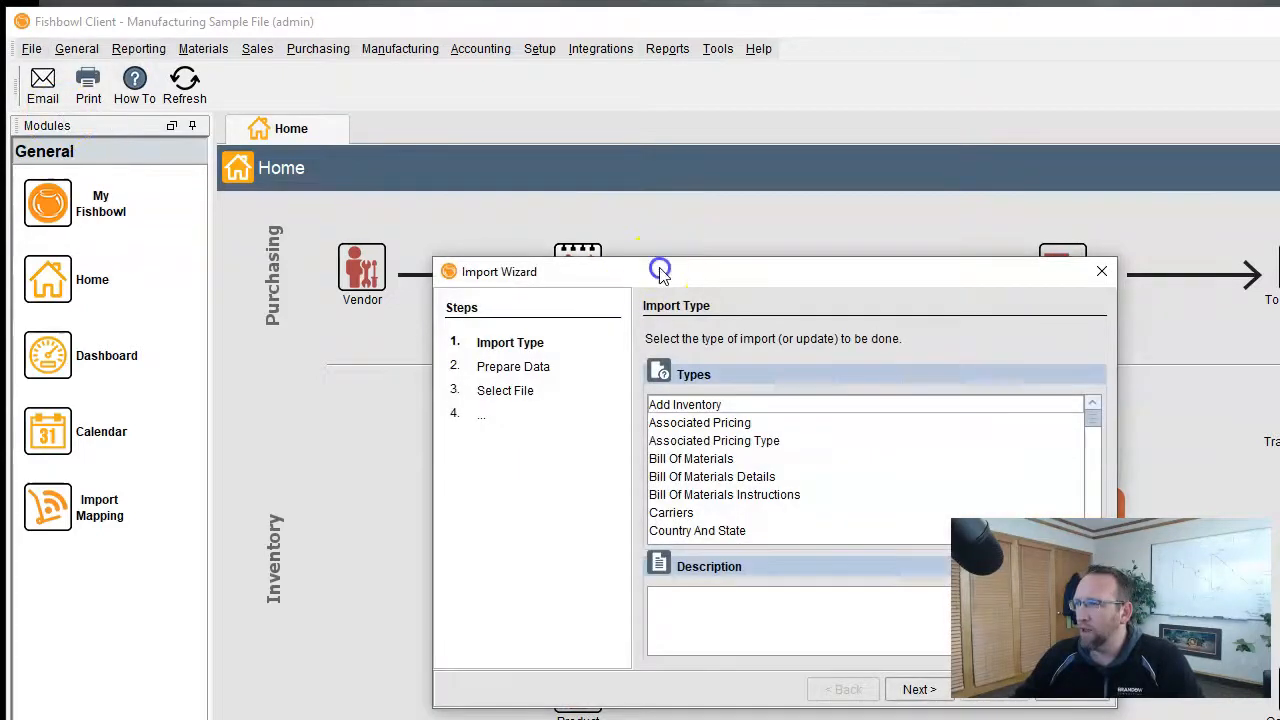
pyautogui.moveTo(660, 272); pyautogui.dragTo(466, 106)
pyautogui.click(519, 243)
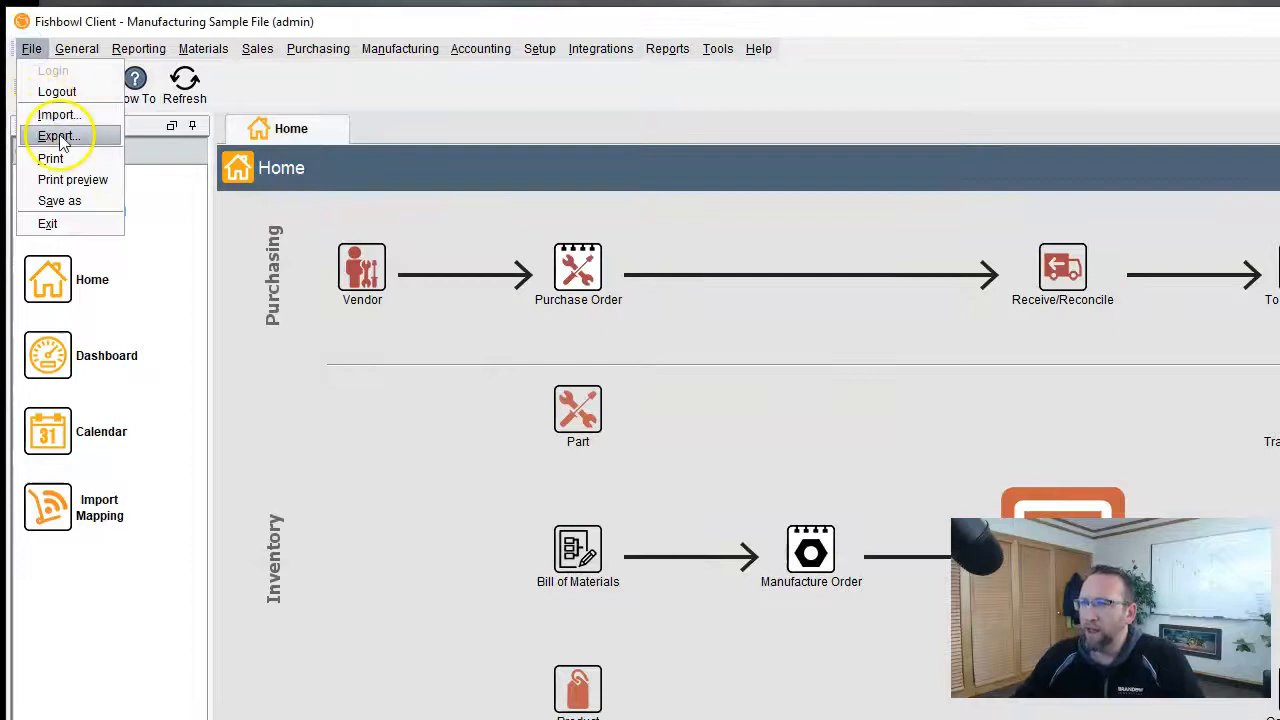
# Step: Start a data export and choose Inventory Quantities as the export type
pyautogui.click(50, 114)
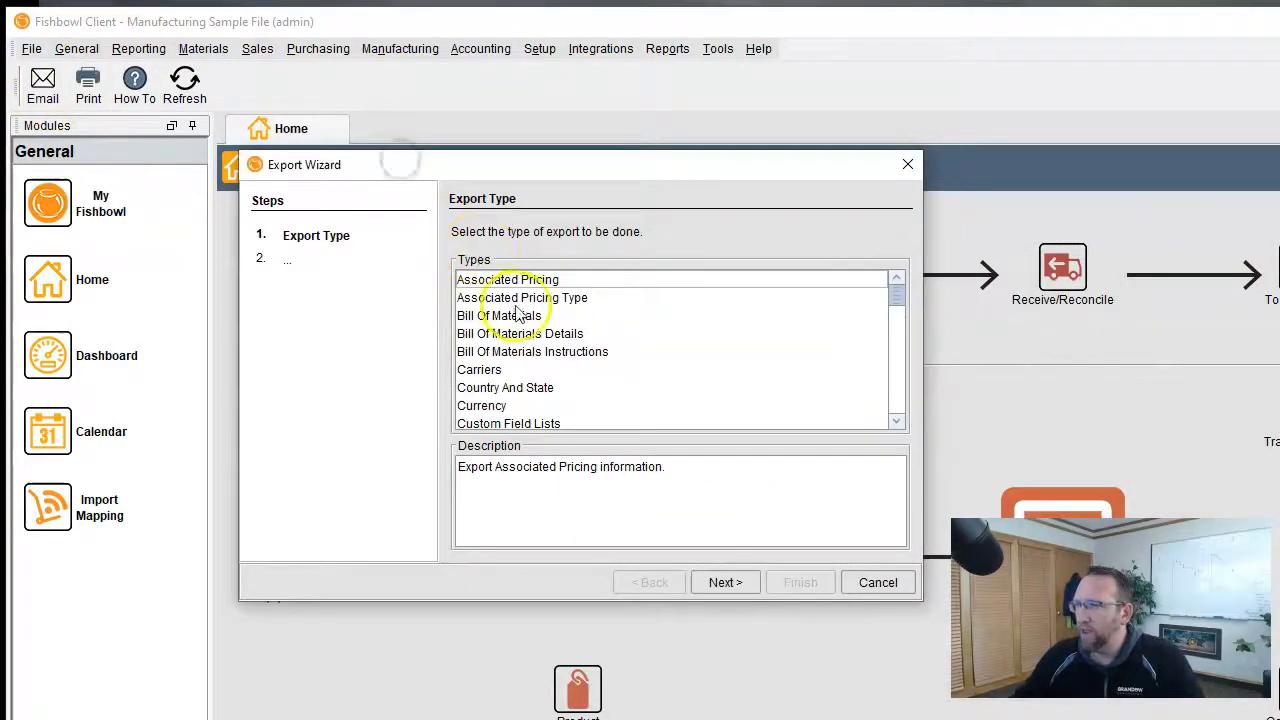
pyautogui.scroll(-10, 510, 335)
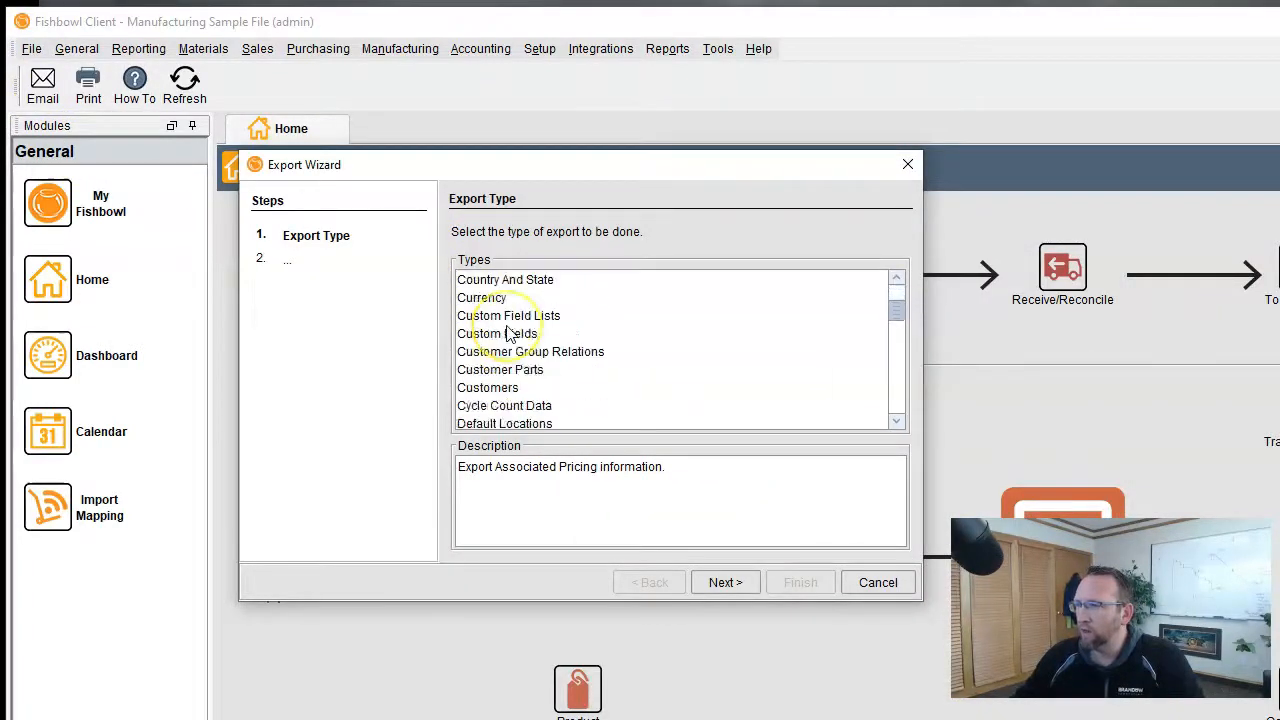
pyautogui.scroll(1, 510, 335)
pyautogui.scroll(-2, 510, 335)
pyautogui.scroll(4, 510, 335)
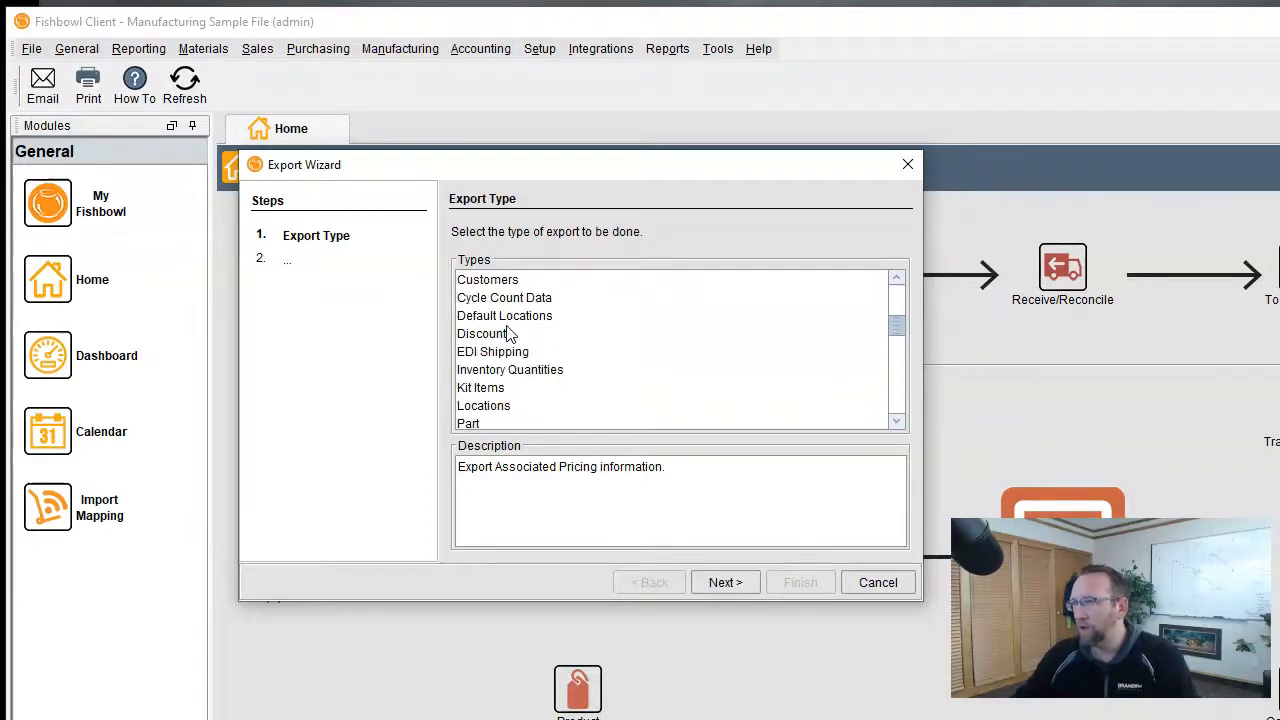
pyautogui.click(530, 372)
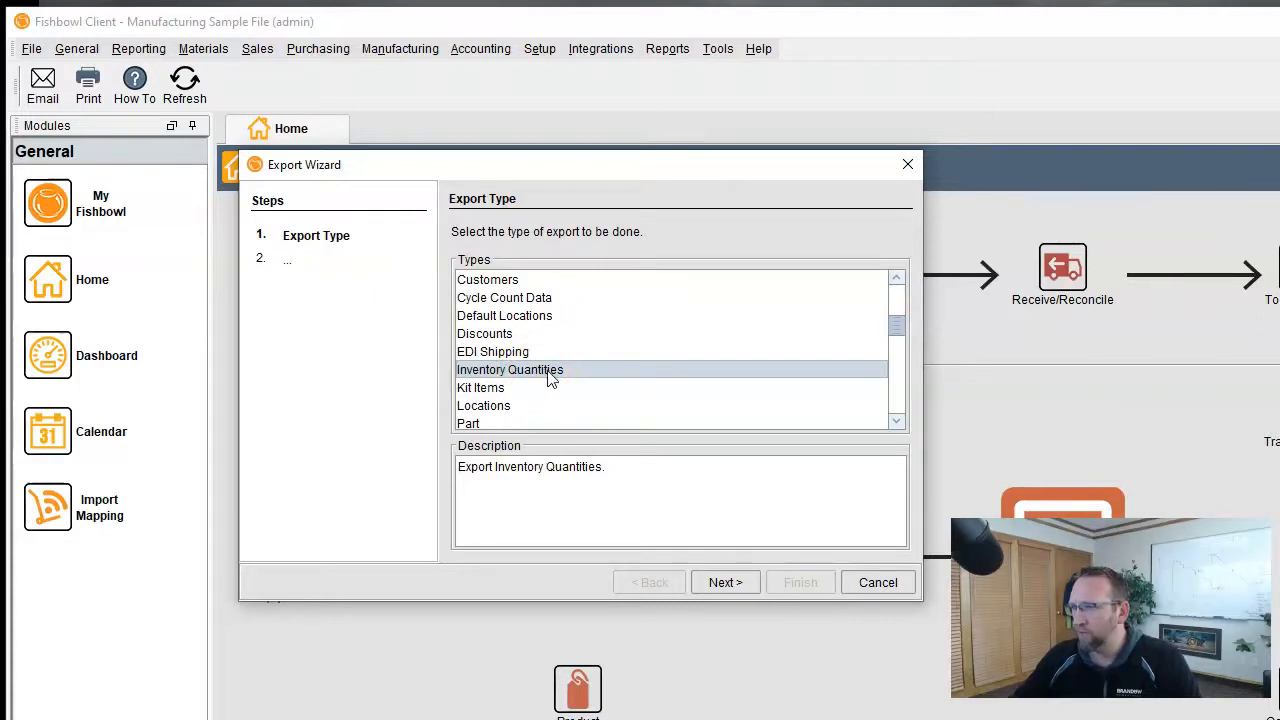
# Step: Save the export as InvQtys.csv on the Desktop, run it, and open the resulting file in Excel
pyautogui.click(723, 582)
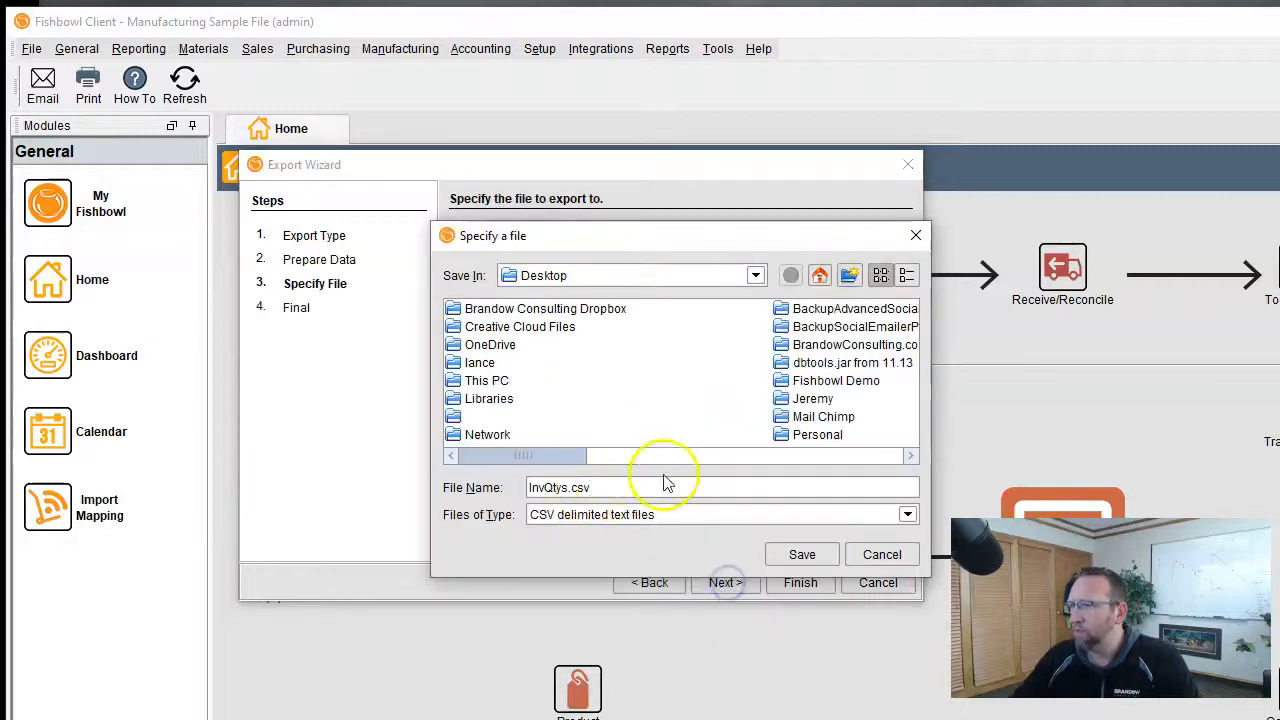
pyautogui.click(802, 562)
pyautogui.click(730, 582)
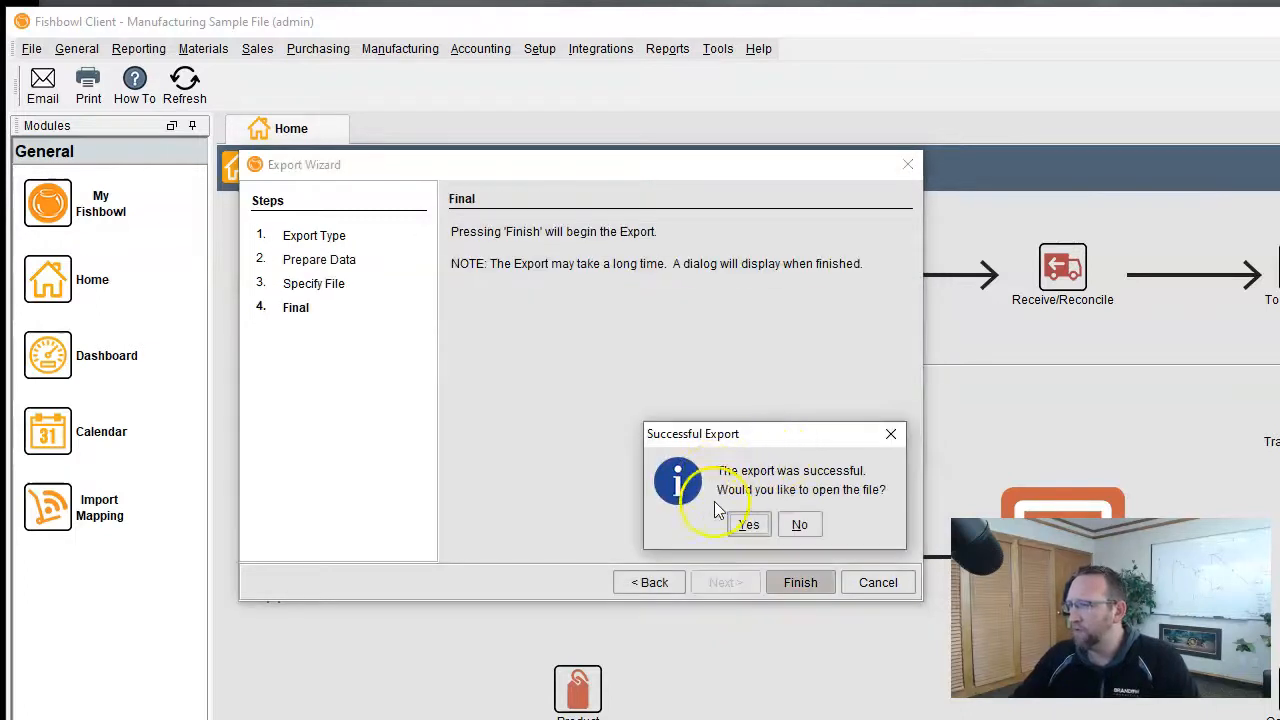
pyautogui.click(749, 524)
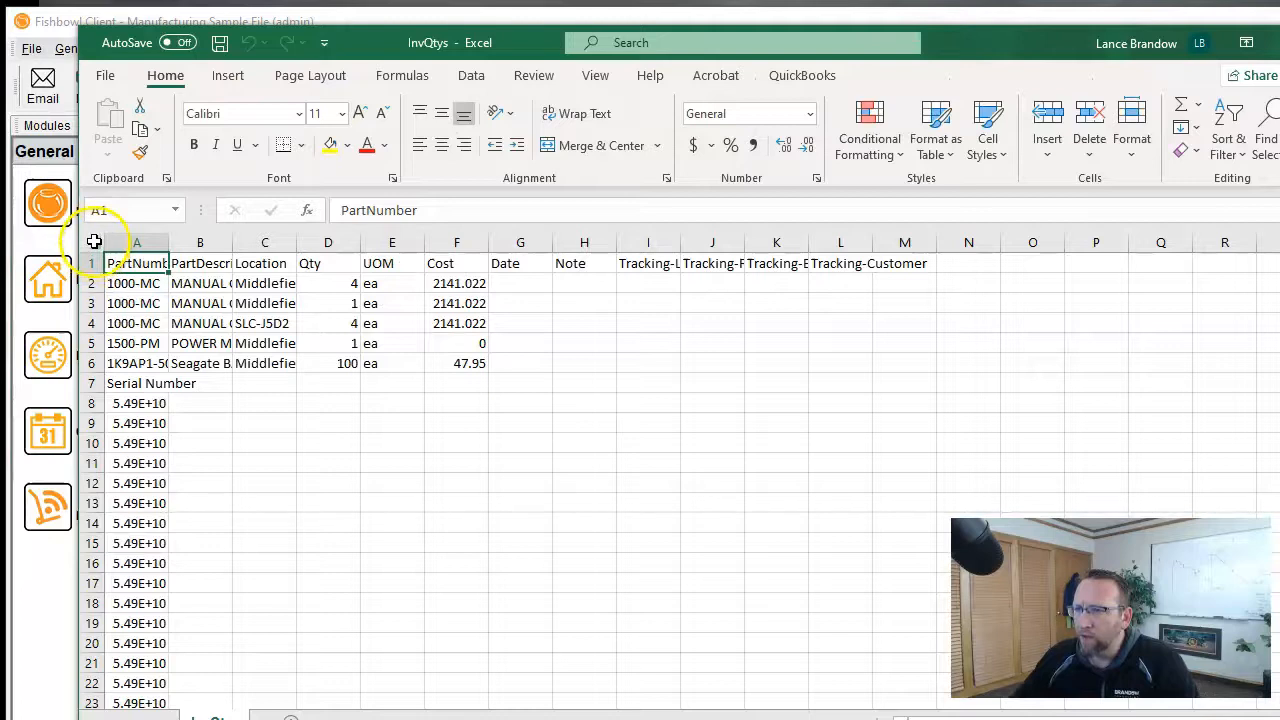
# Step: Add filters to the header row across the whole sheet
pyautogui.click(94, 241)
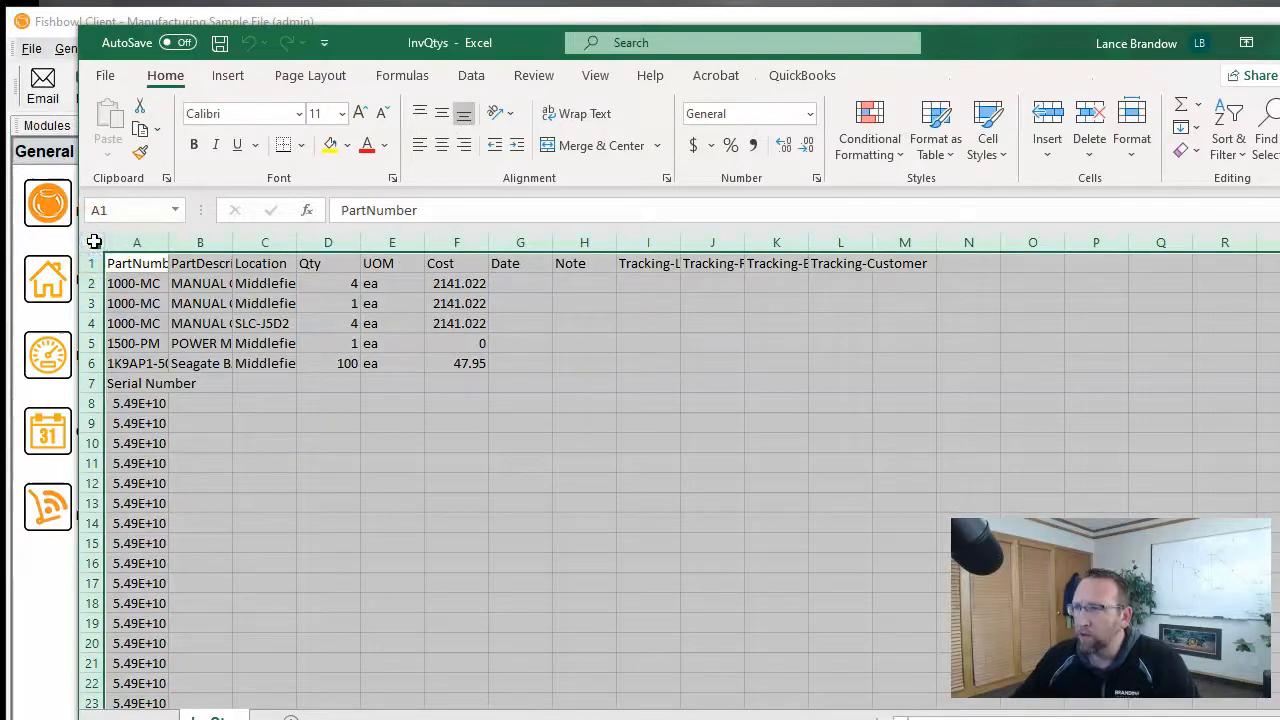
pyautogui.click(476, 78)
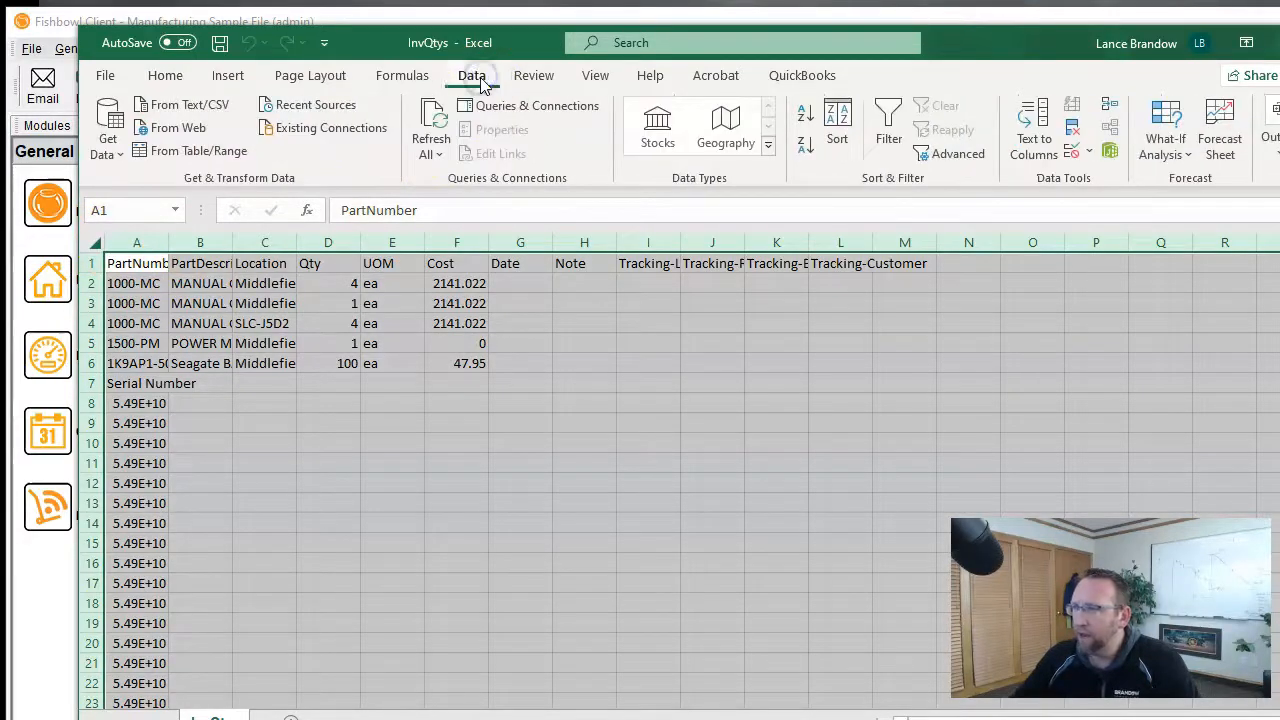
pyautogui.click(885, 120)
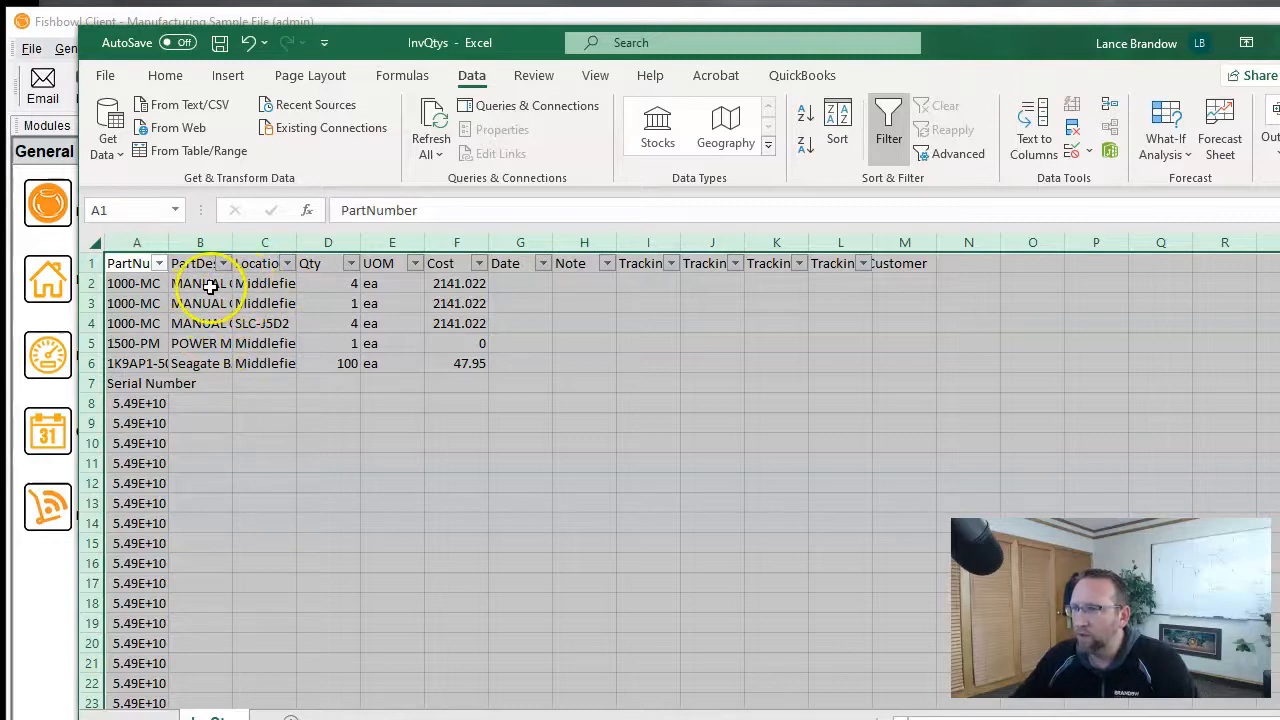
# Step: Freeze the panes at cell C2 to keep the header row and the part number and description columns in view
pyautogui.click(264, 284)
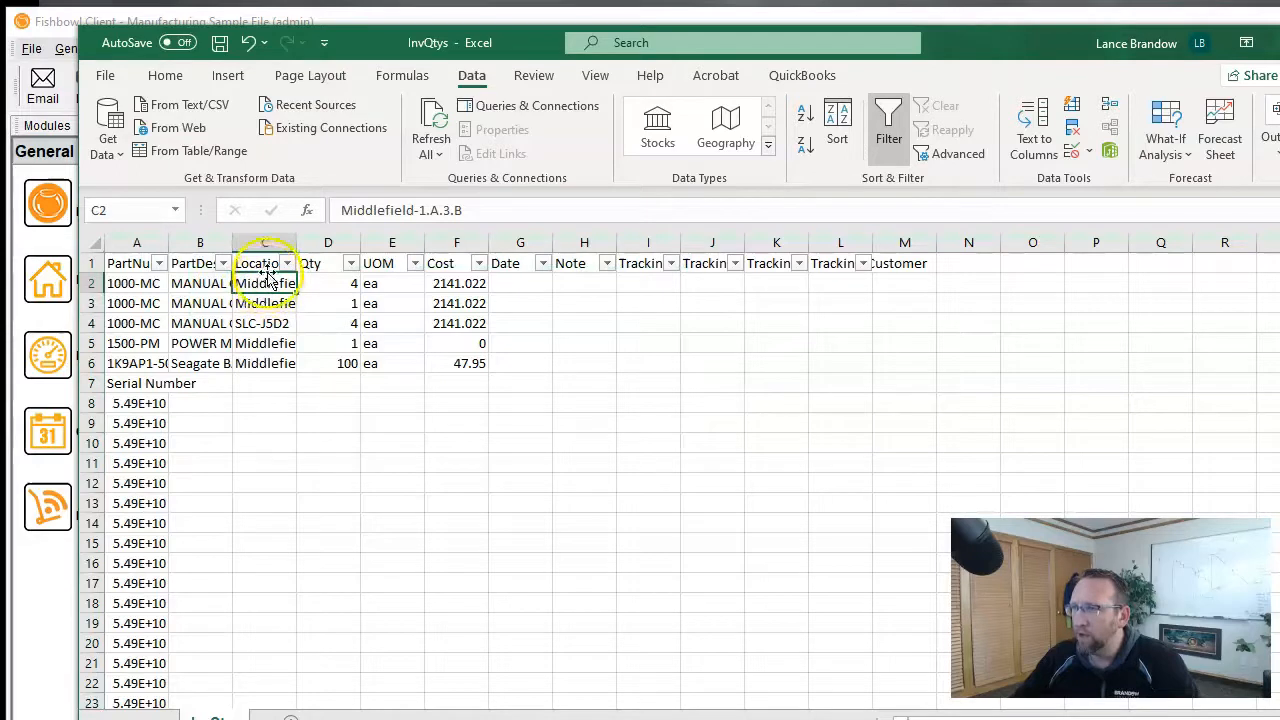
pyautogui.click(594, 77)
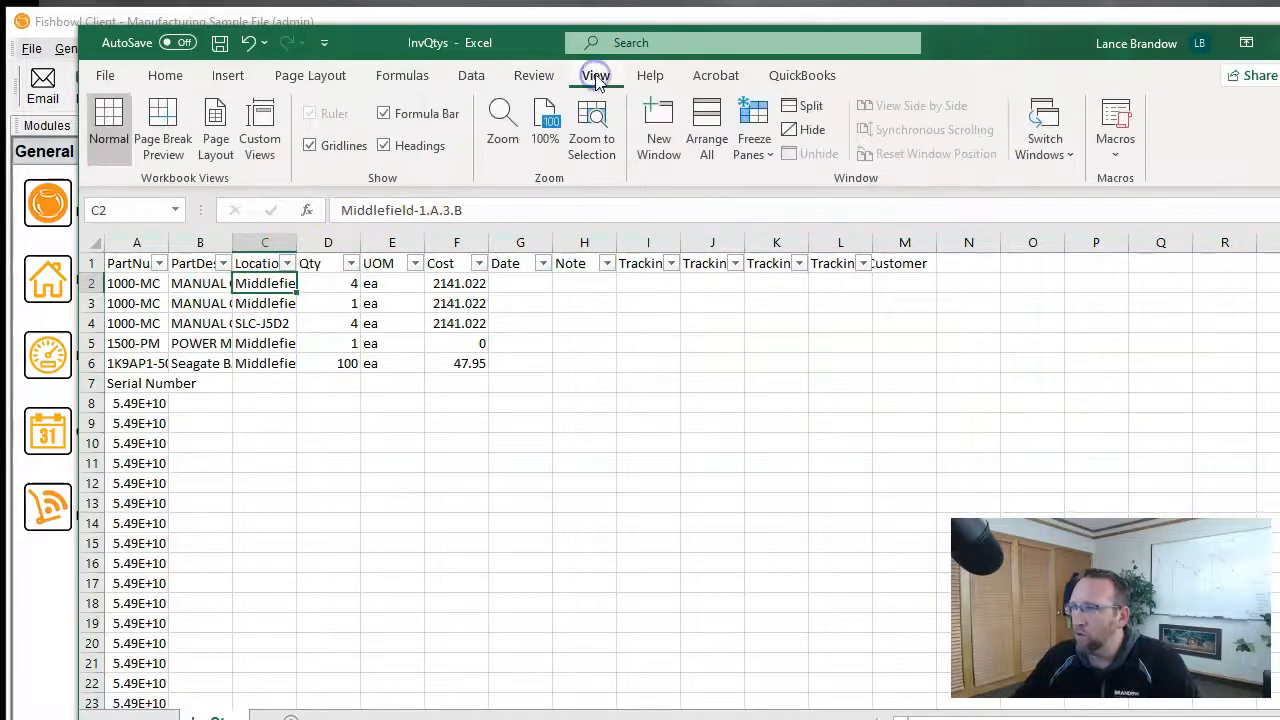
pyautogui.click(745, 133)
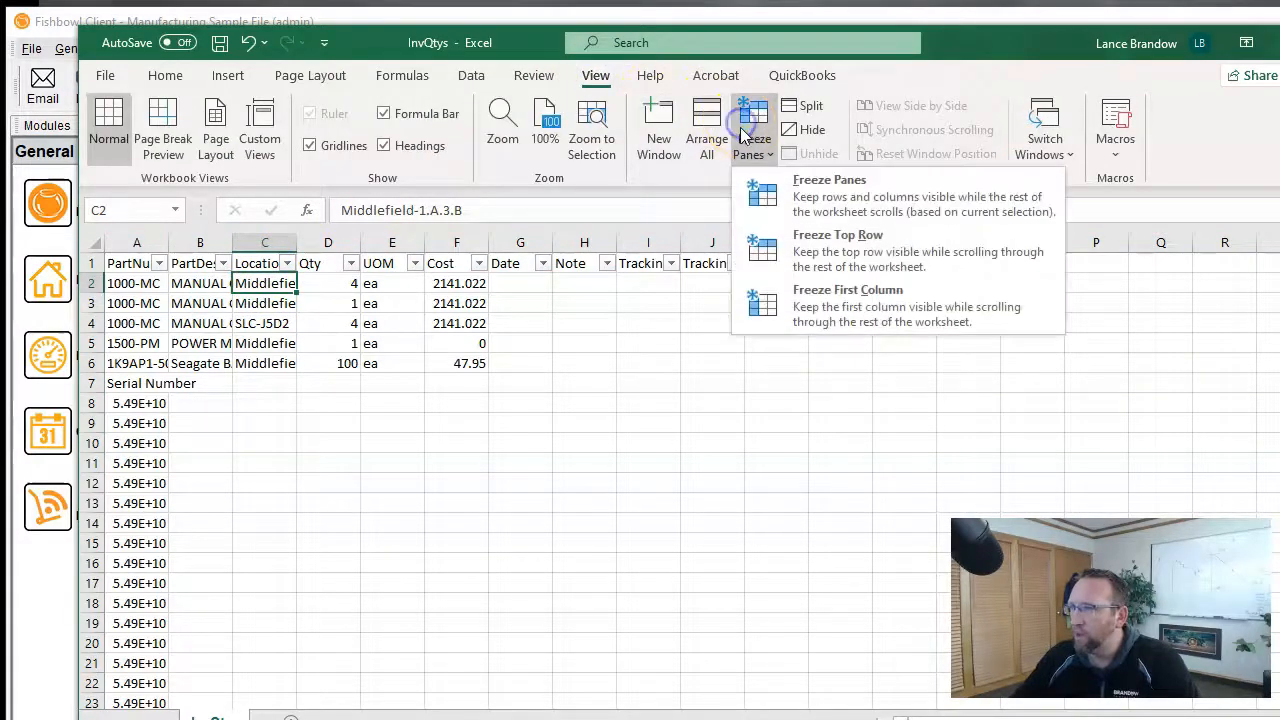
pyautogui.click(771, 191)
pyautogui.scroll(-9, 401, 411)
pyautogui.scroll(9, 401, 411)
pyautogui.scroll(-5, 395, 410)
pyautogui.scroll(5, 395, 410)
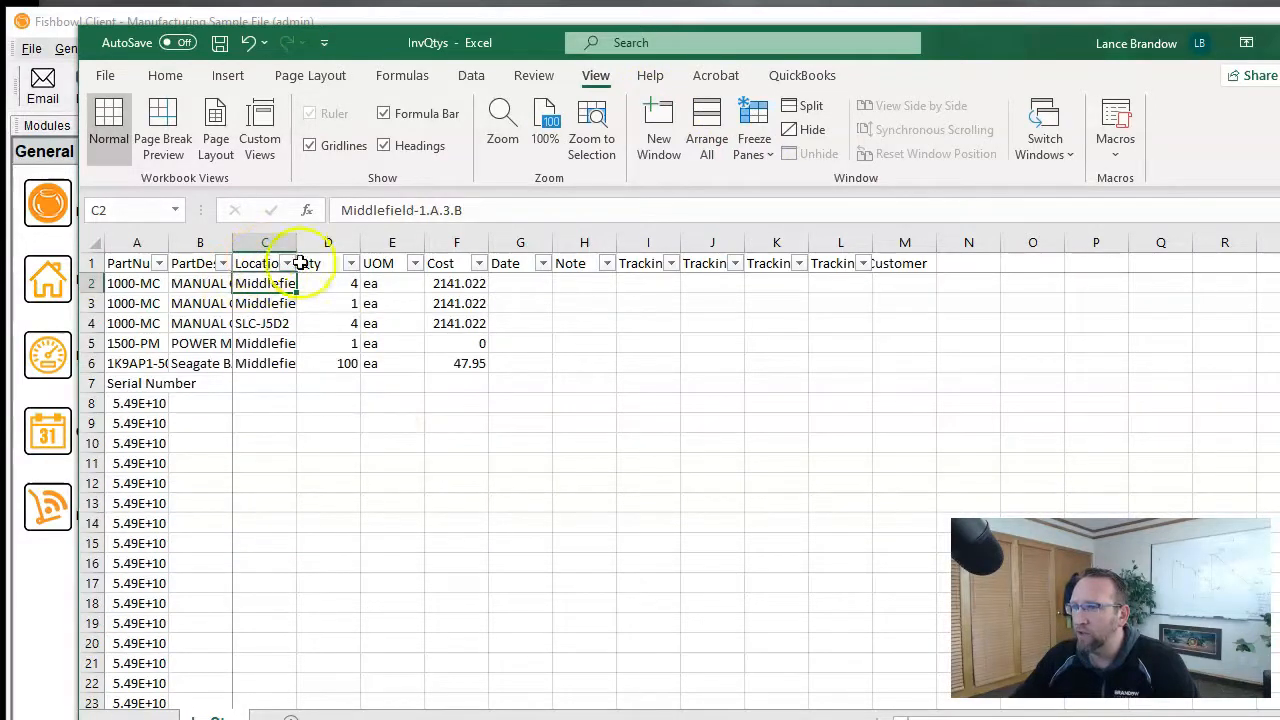
pyautogui.moveTo(1000, 718); pyautogui.dragTo(1024, 718)
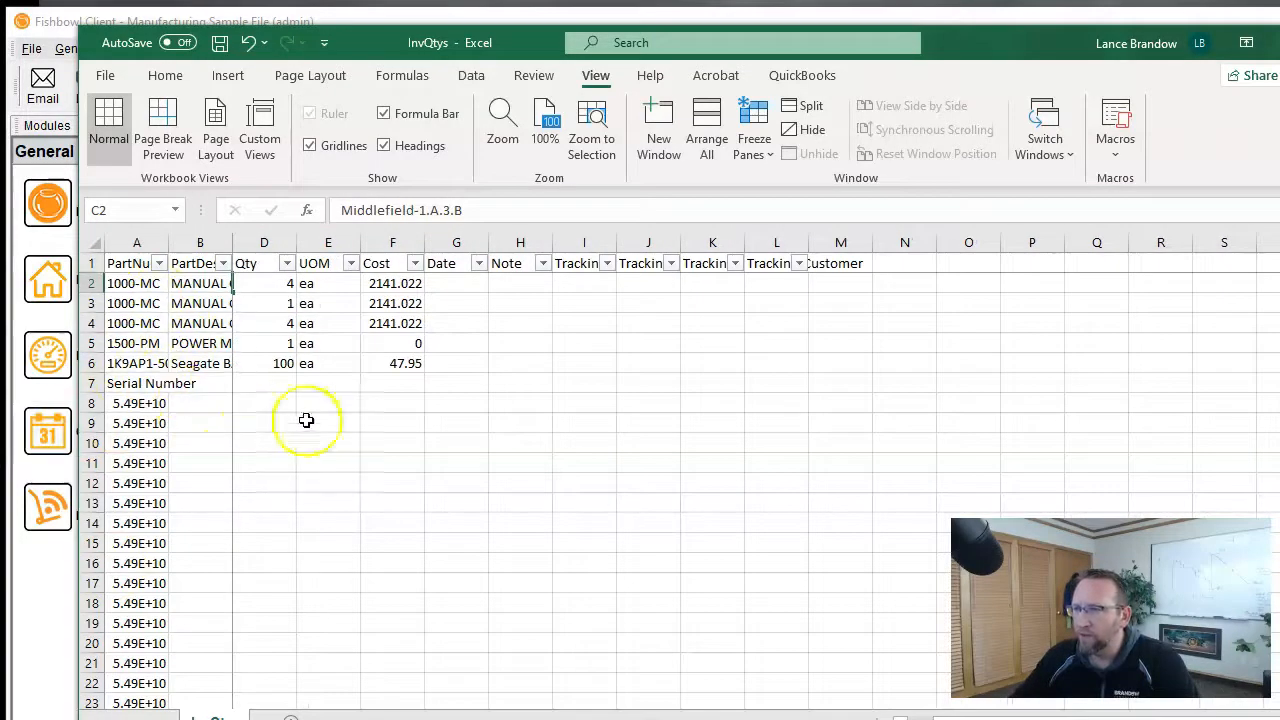
# Step: Widen the PartNumber and PartDescription columns and autofit columns G through M to their headers
pyautogui.click(340, 428)
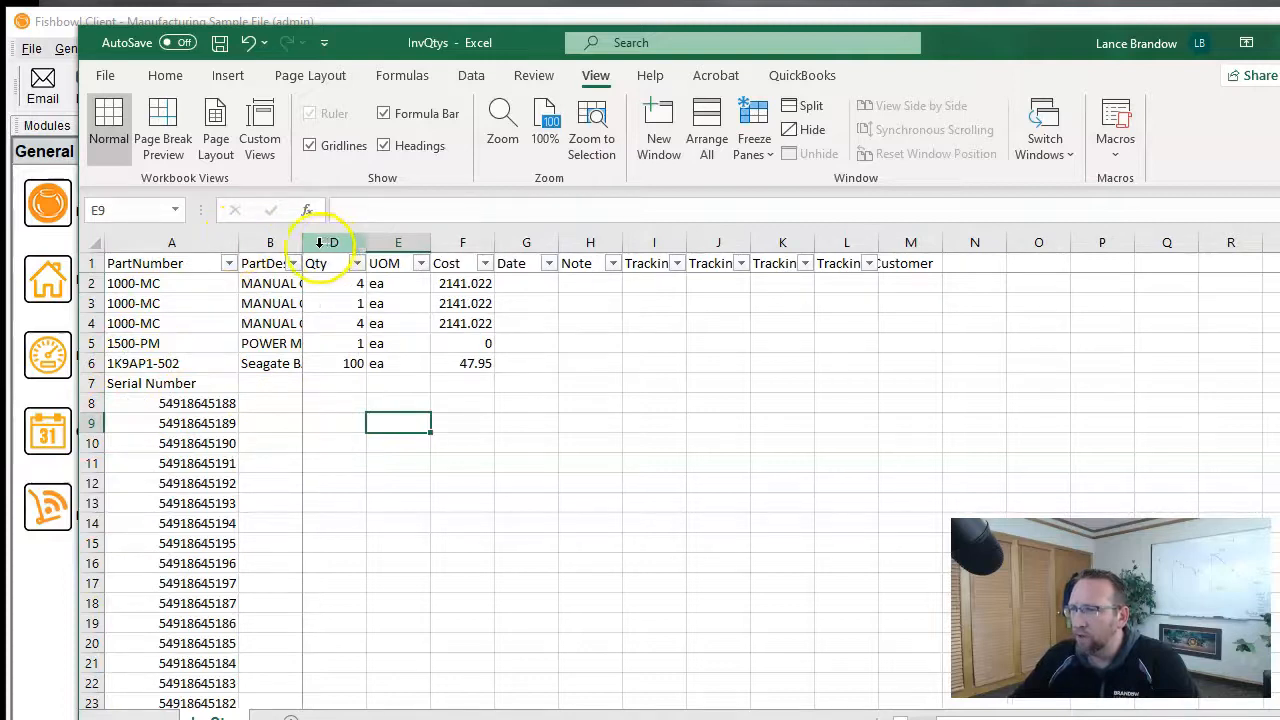
pyautogui.moveTo(300, 243); pyautogui.dragTo(377, 242)
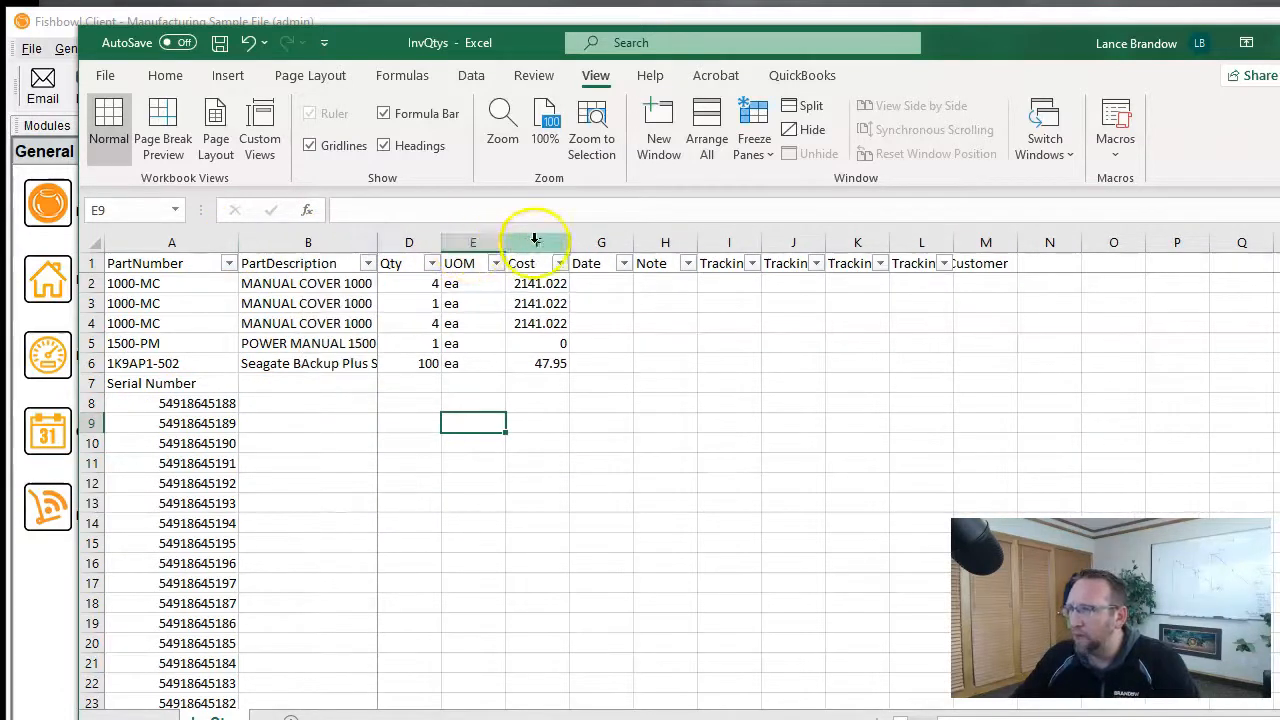
pyautogui.moveTo(595, 240); pyautogui.dragTo(957, 237)
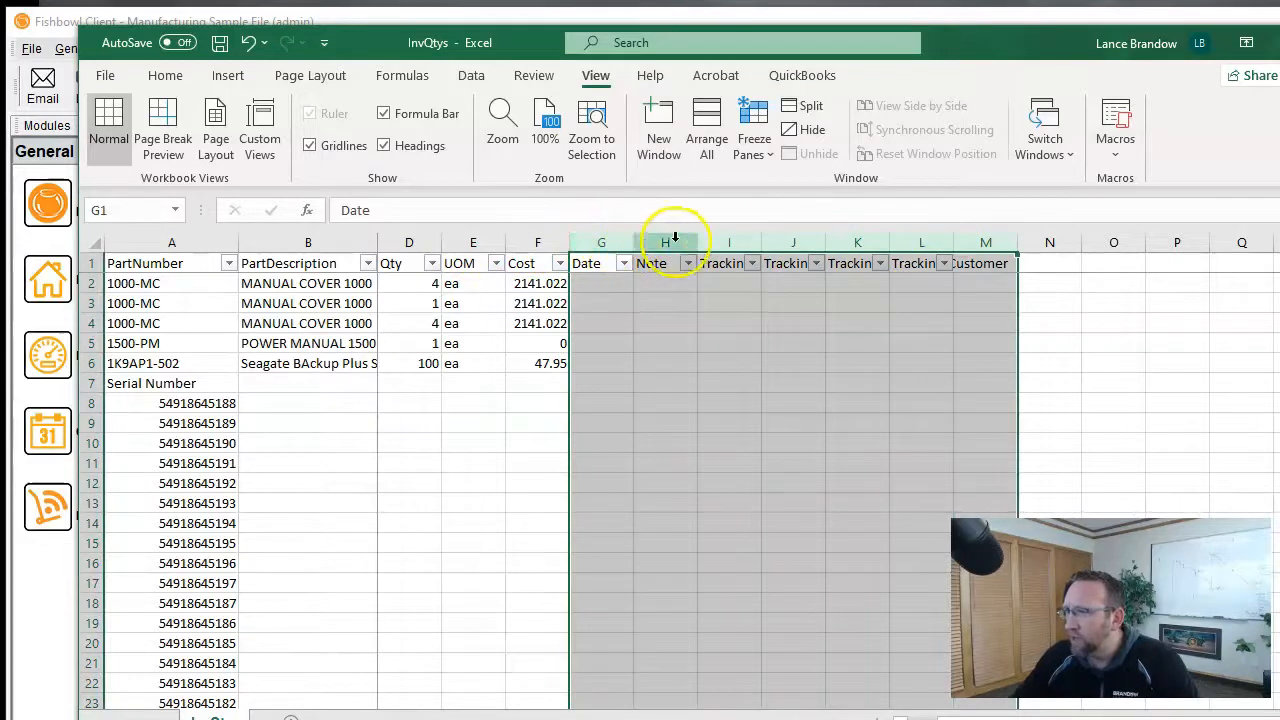
pyautogui.doubleClick(954, 243)
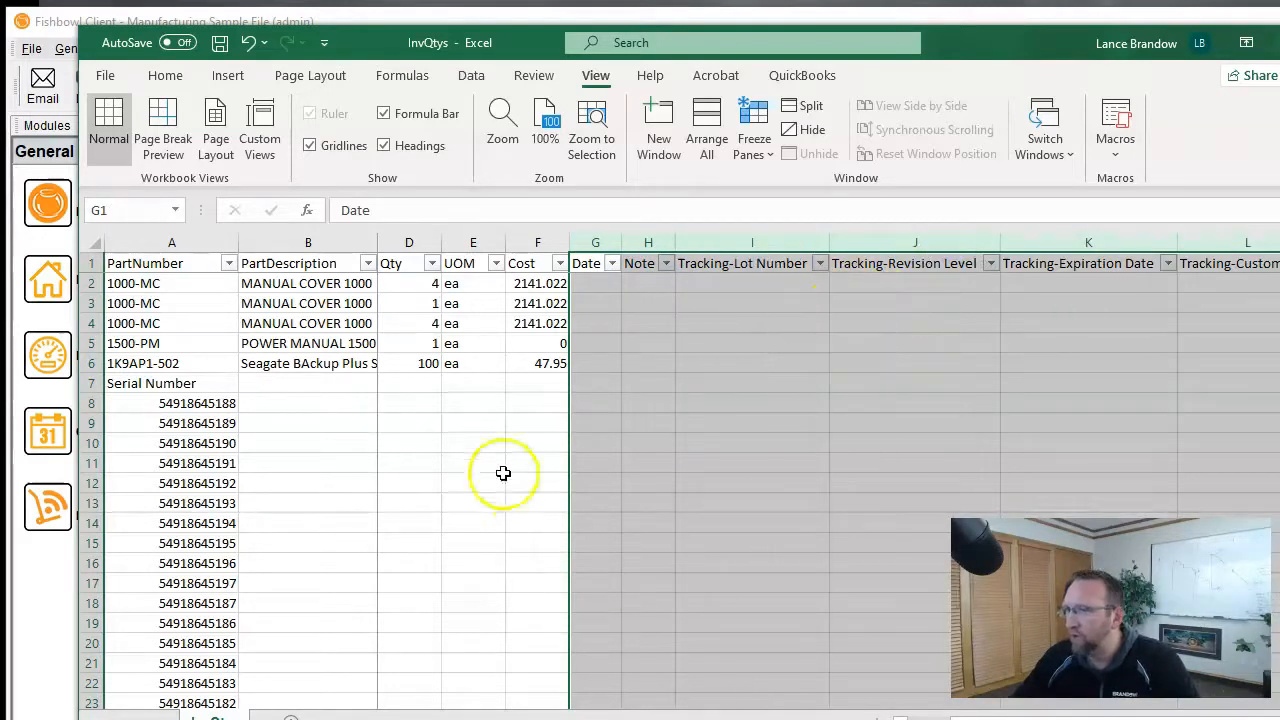
# Step: Examine the Serial Number heading in A7 and the serial numbers listed in A8:A20
pyautogui.moveTo(975, 48); pyautogui.dragTo(837, 26)
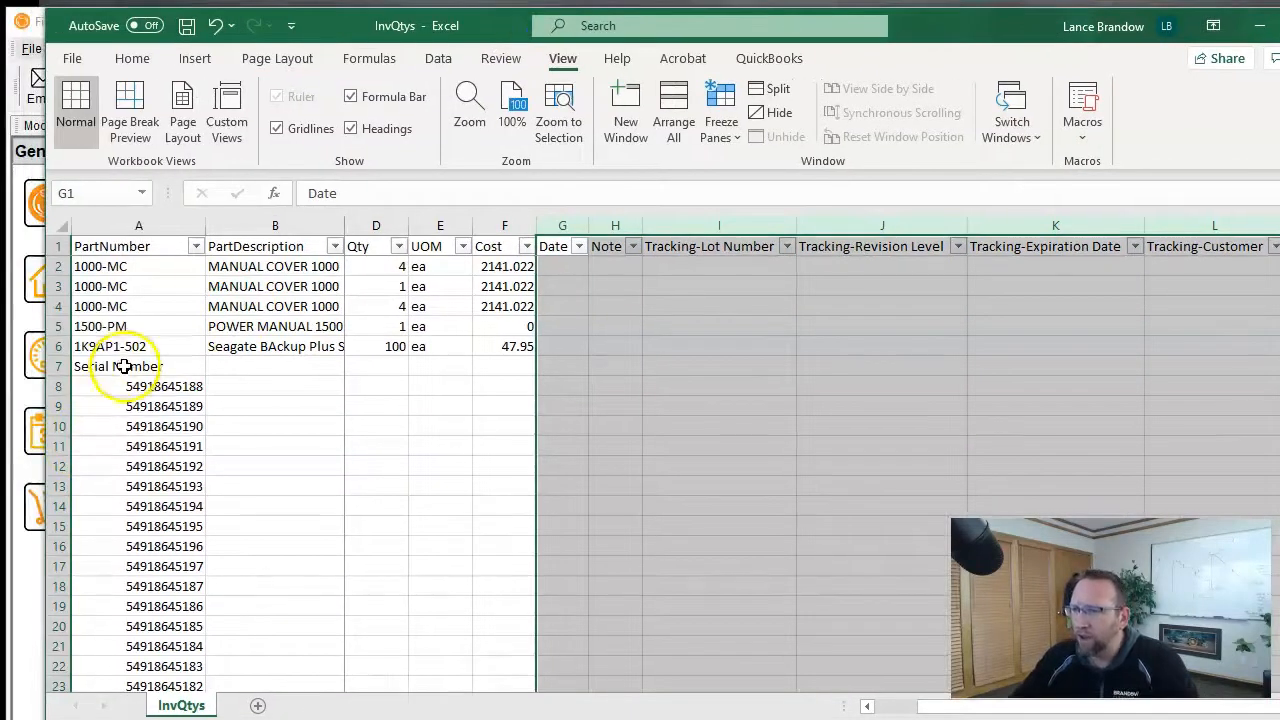
pyautogui.click(124, 367)
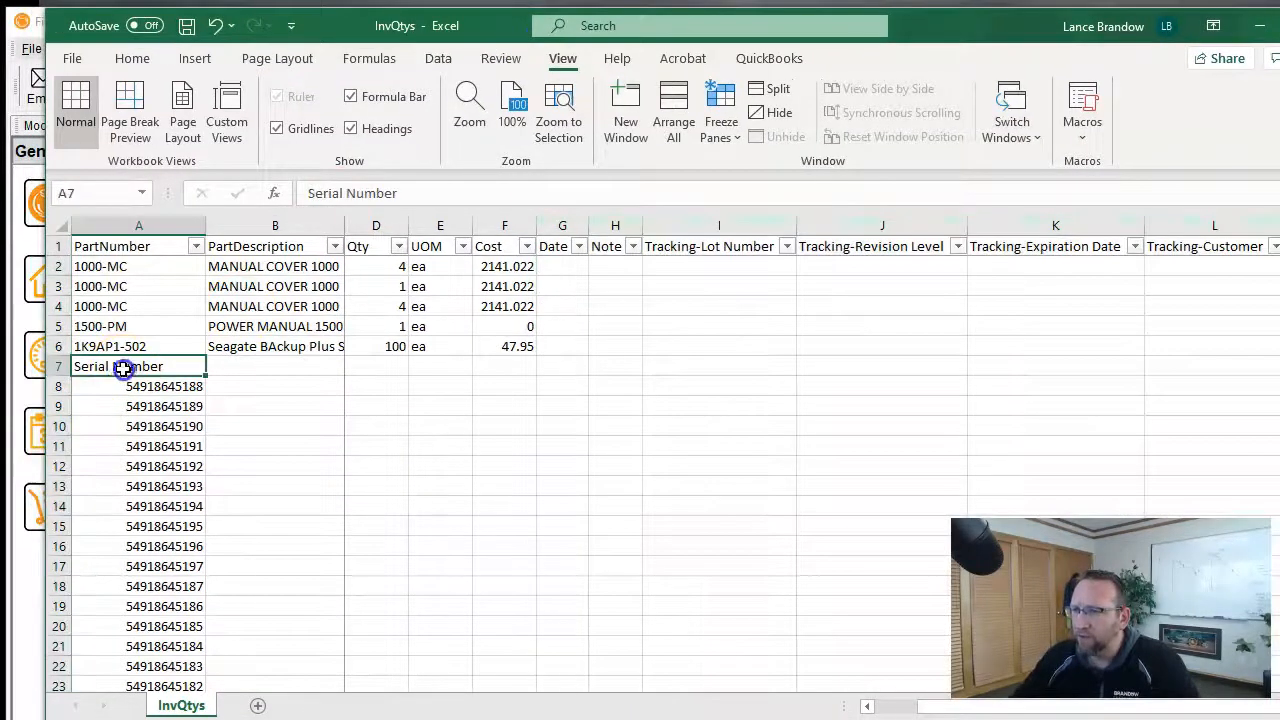
pyautogui.moveTo(138, 386); pyautogui.dragTo(150, 632)
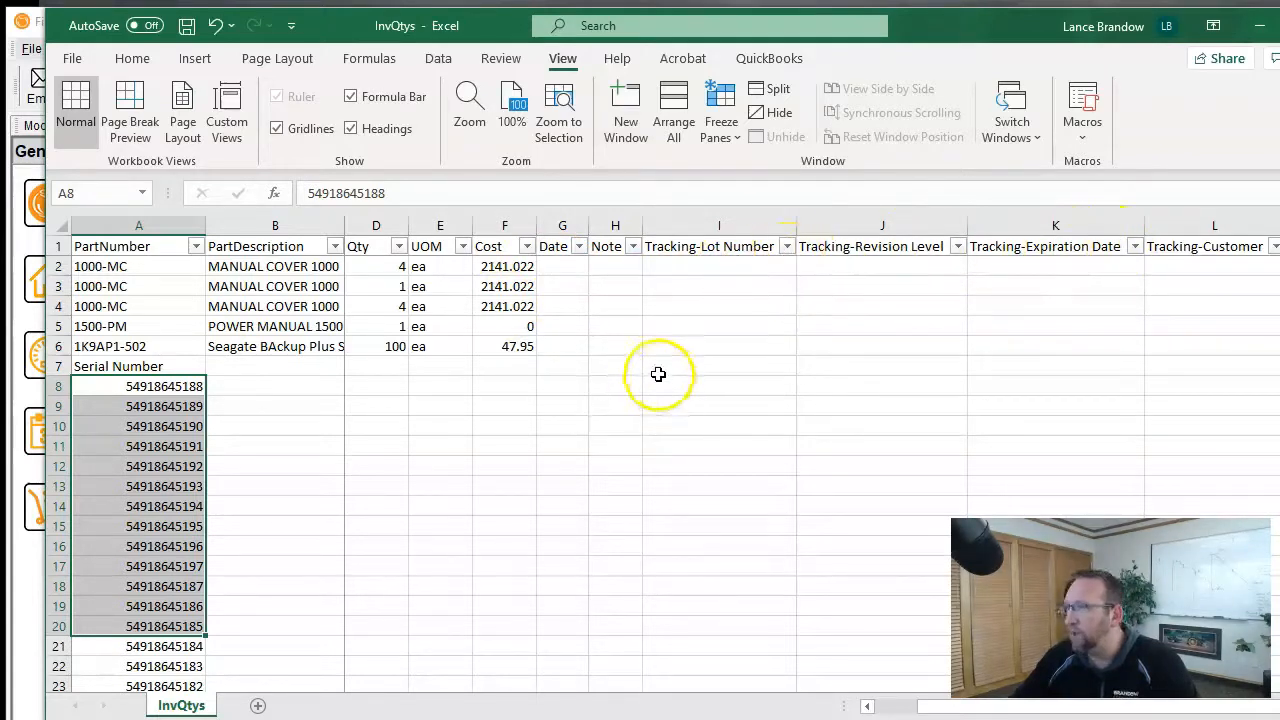
# Step: Switch to Fishbowl, open the Part module, and view the details and tracking settings of Swimming Pool Pump 2000
pyautogui.hotkey('alt', 'Tab')
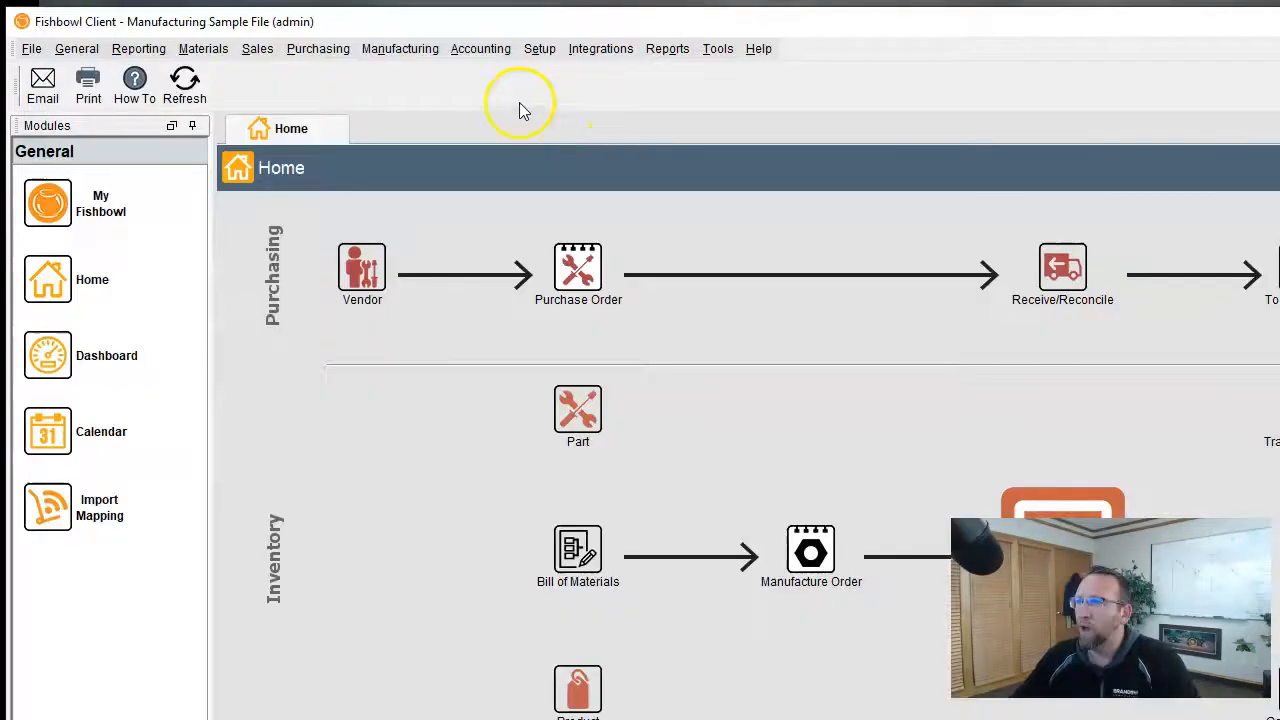
pyautogui.click(218, 48)
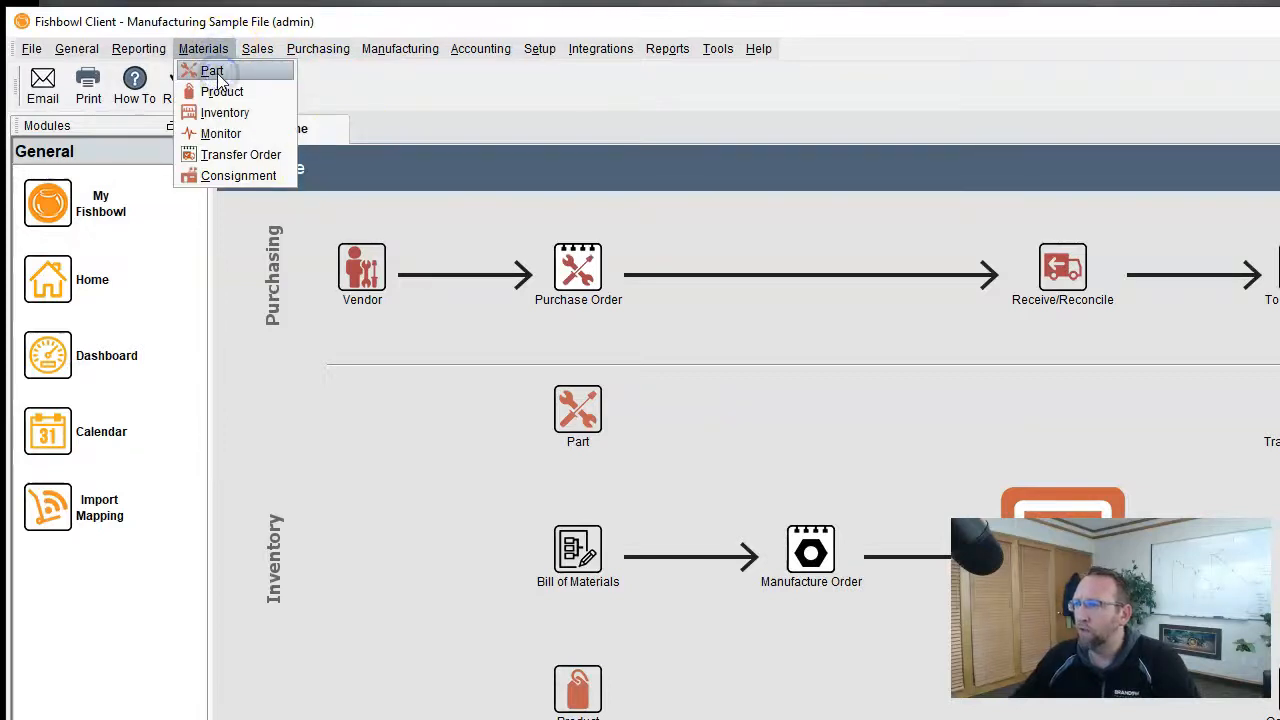
pyautogui.click(220, 74)
pyautogui.click(306, 502)
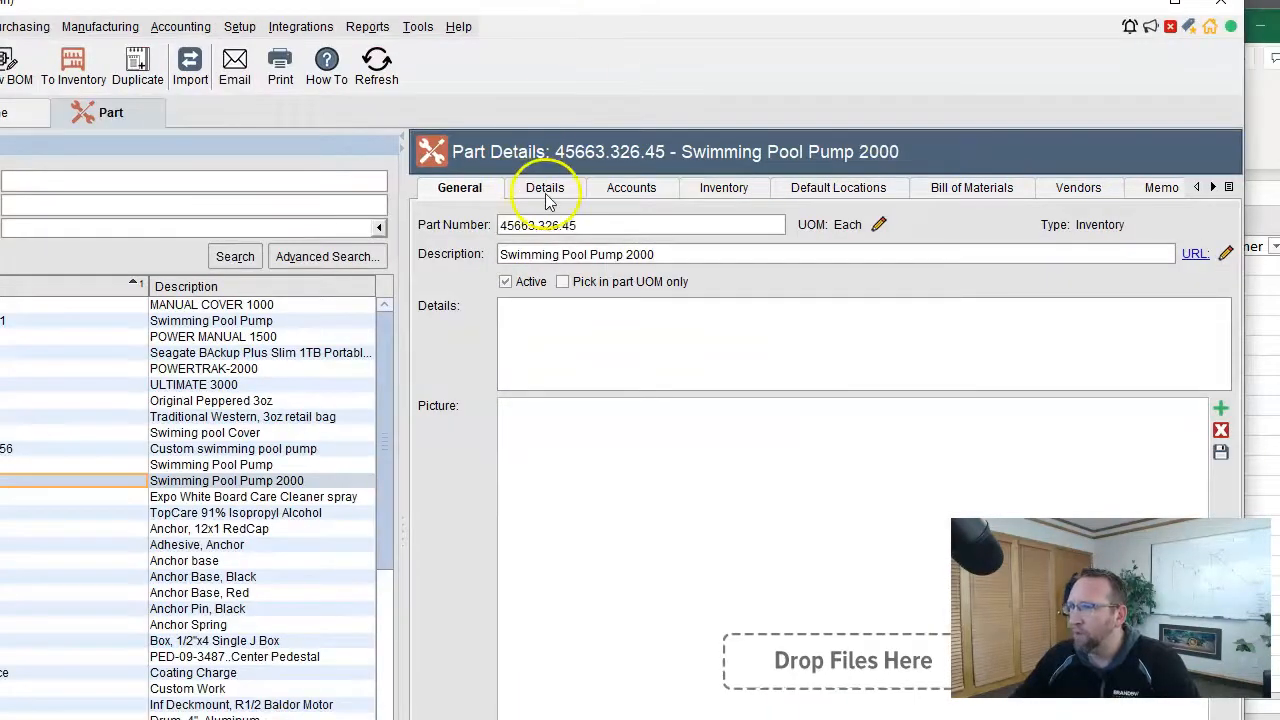
pyautogui.click(844, 209)
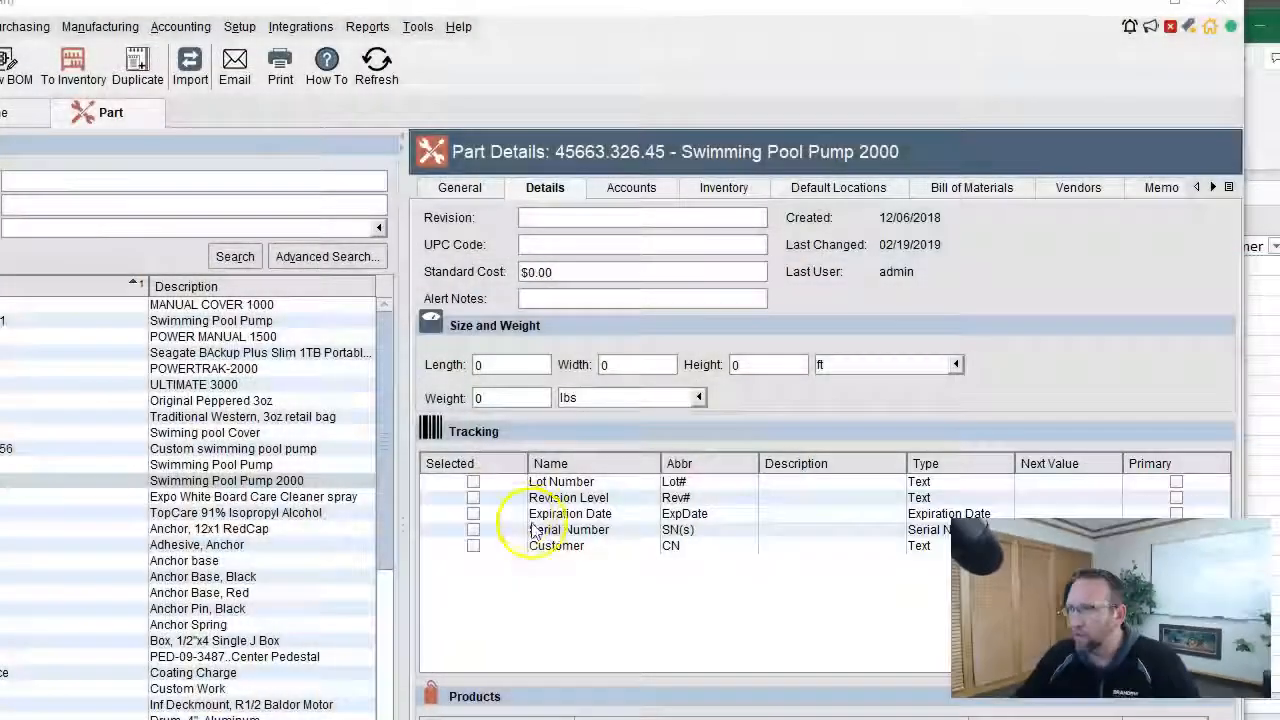
# Step: Show the Part module's tracking options, moving the dialog clear of the part's own tracking list
pyautogui.click(420, 28)
pyautogui.click(440, 49)
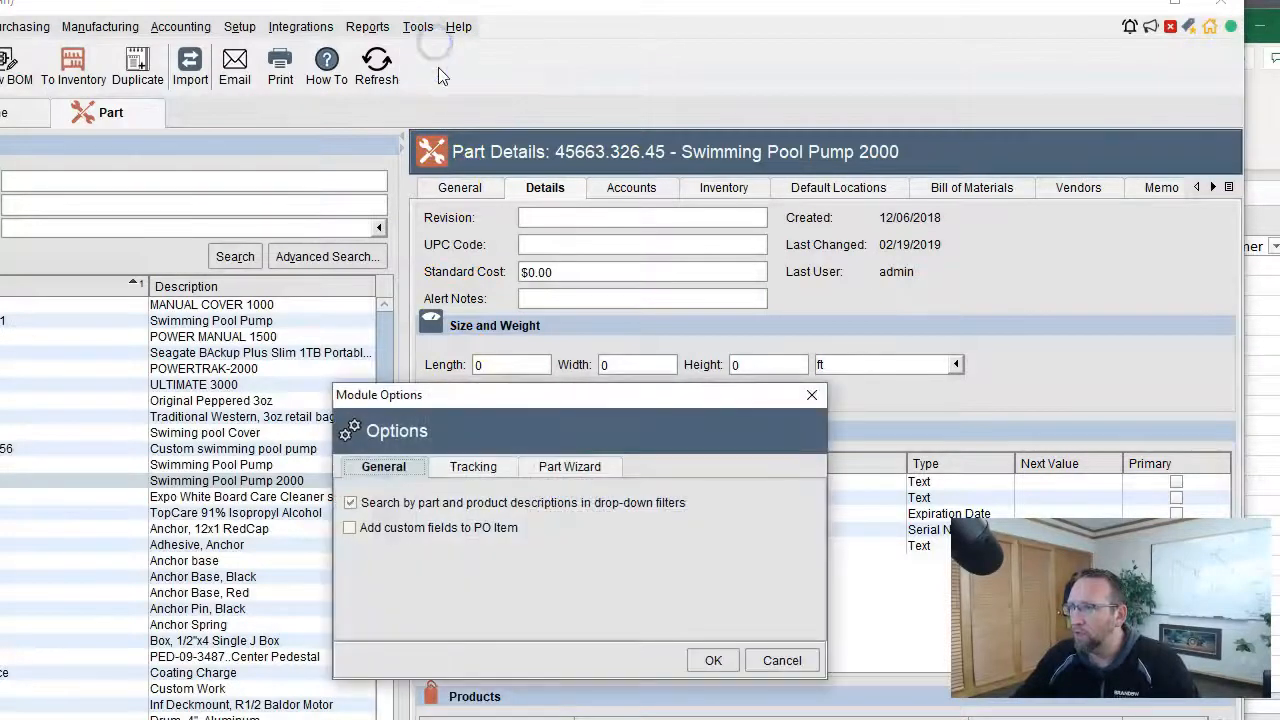
pyautogui.click(478, 467)
pyautogui.moveTo(486, 395); pyautogui.dragTo(483, 222)
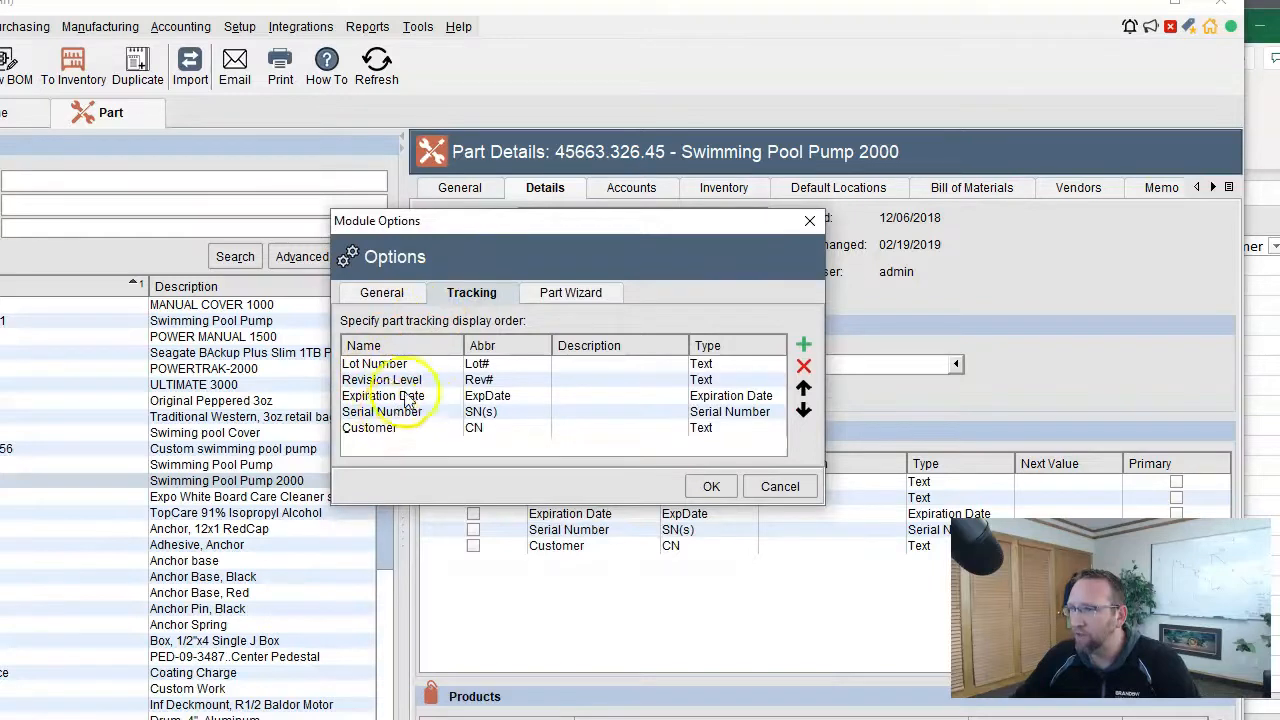
# Step: Compare the Lot Number, Revision Level, Expiration Date and Customer tracking headers in the Excel file with the tracking options in Fishbowl
pyautogui.hotkey('alt', 'Tab')
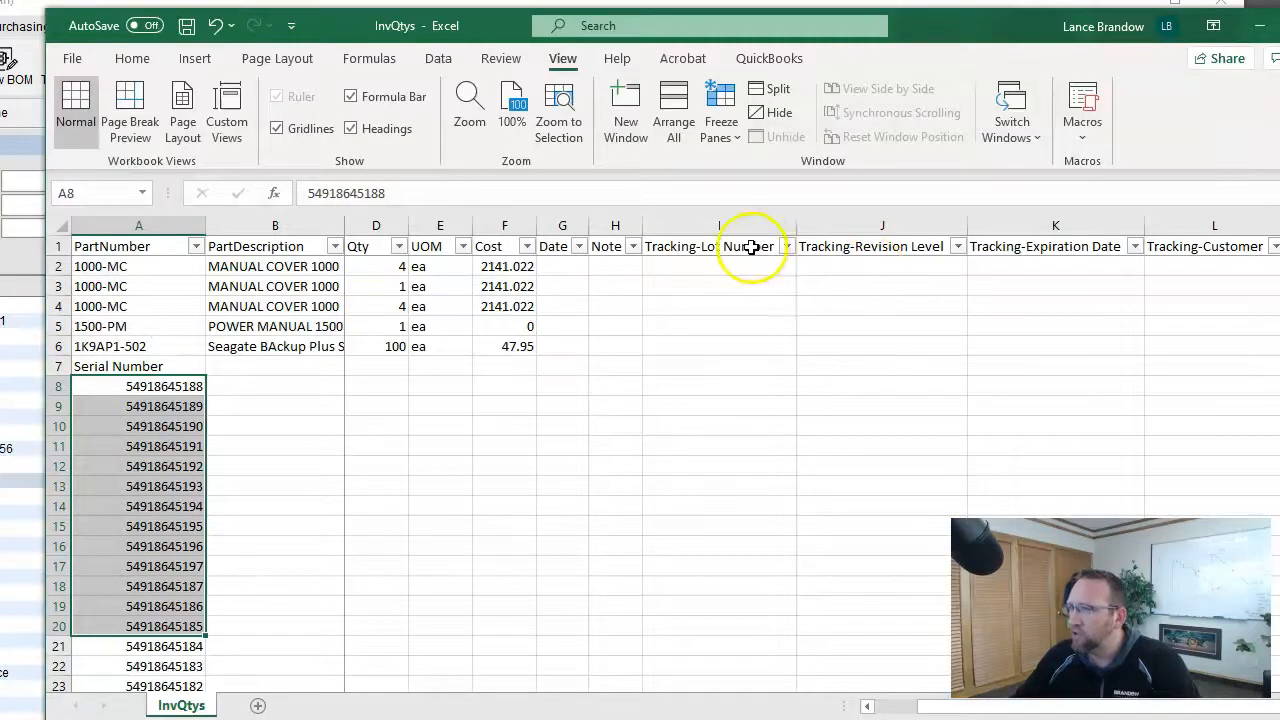
pyautogui.click(749, 251)
pyautogui.click(852, 246)
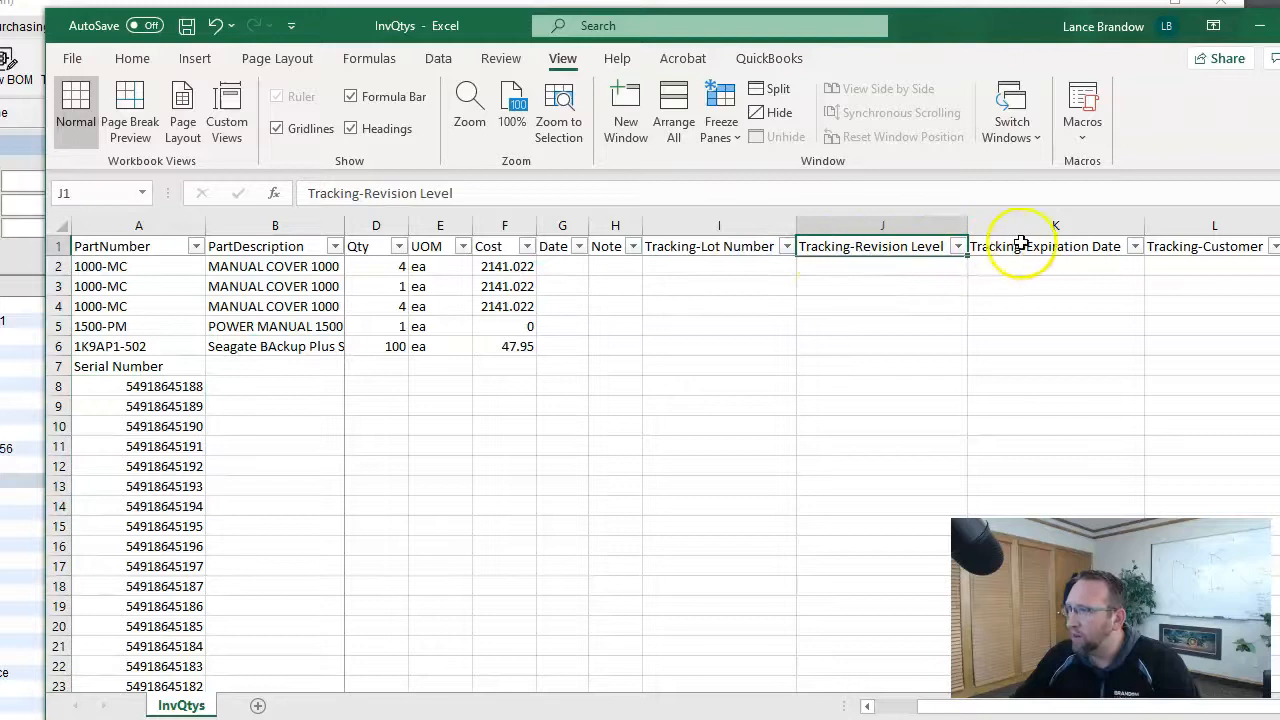
pyautogui.click(1048, 246)
pyautogui.click(1187, 246)
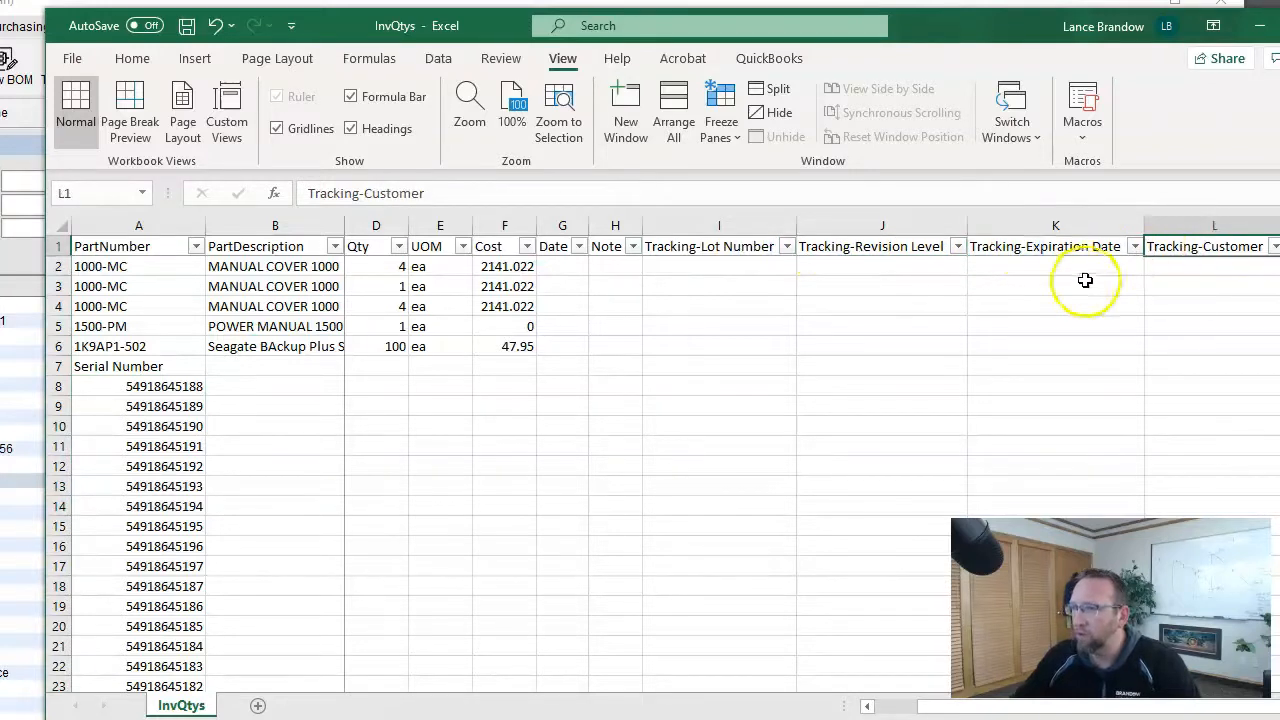
pyautogui.hotkey('alt', 'Tab')
pyautogui.moveTo(558, 240); pyautogui.dragTo(571, 126)
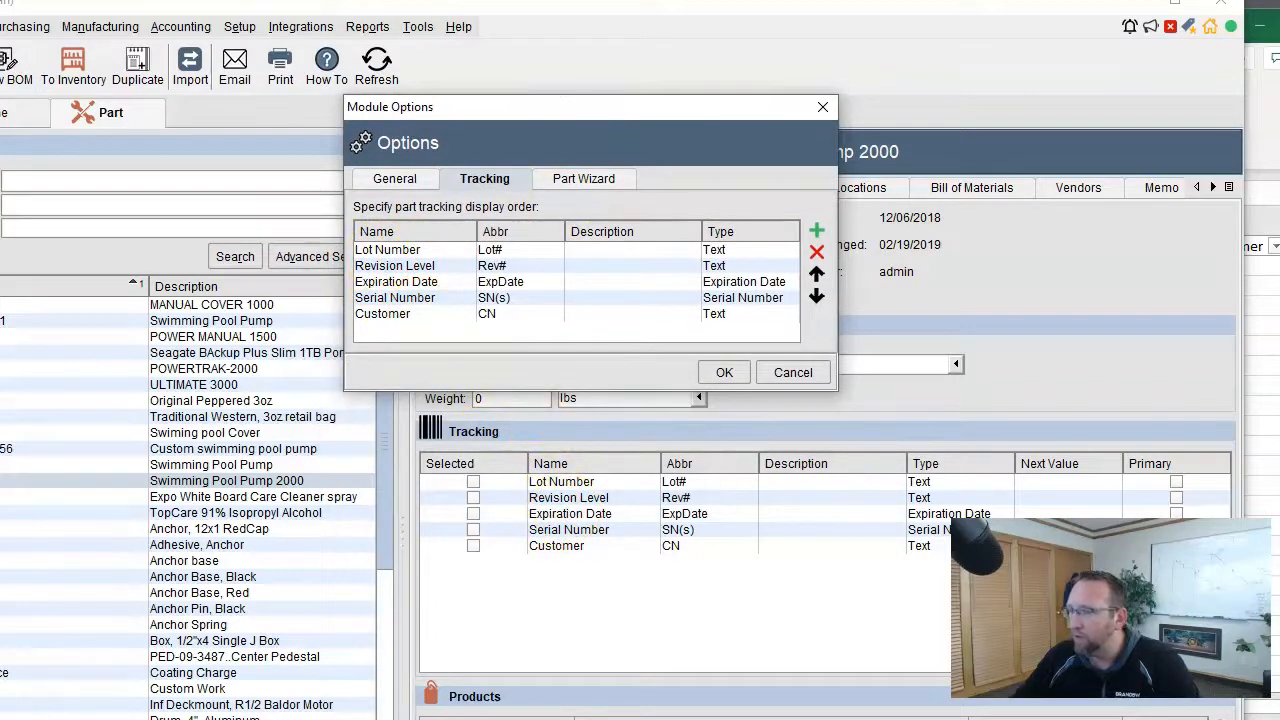
# Step: Switch to the InvQtys workbook in Excel and review the Serial Number heading with the serial numbers in A8:A20
pyautogui.hotkey('alt', 'Tab')
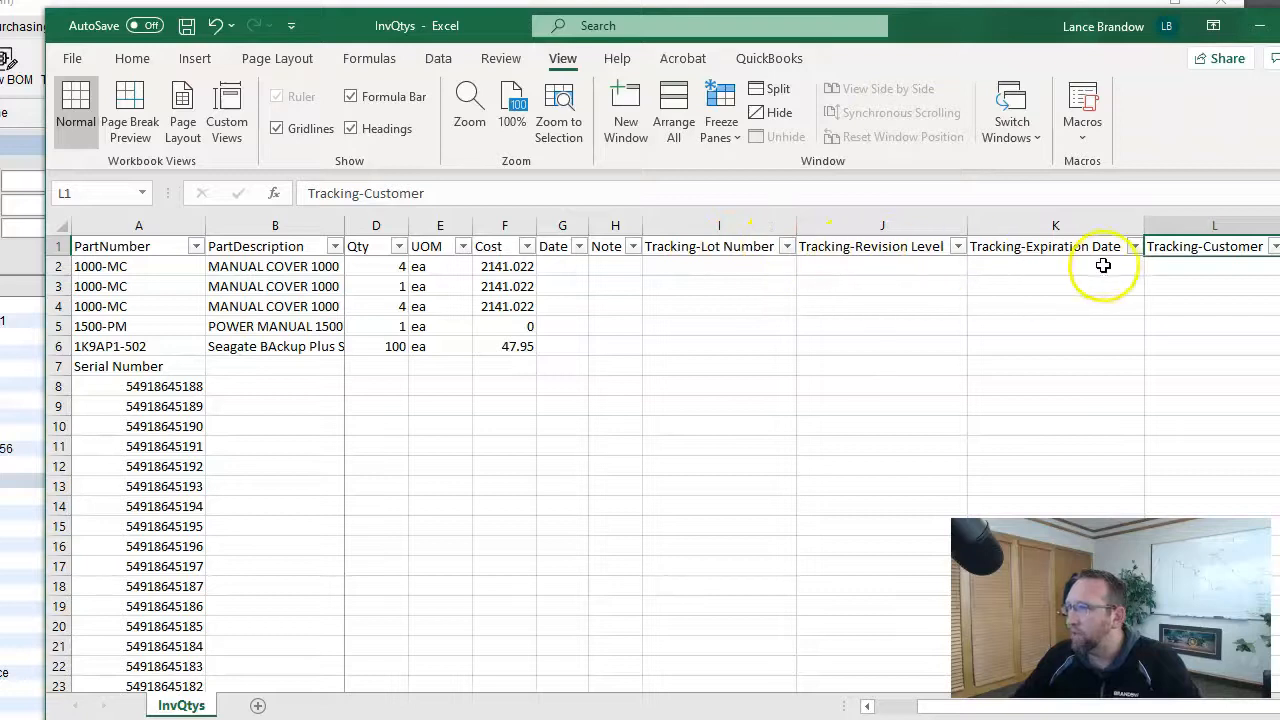
pyautogui.click(108, 366)
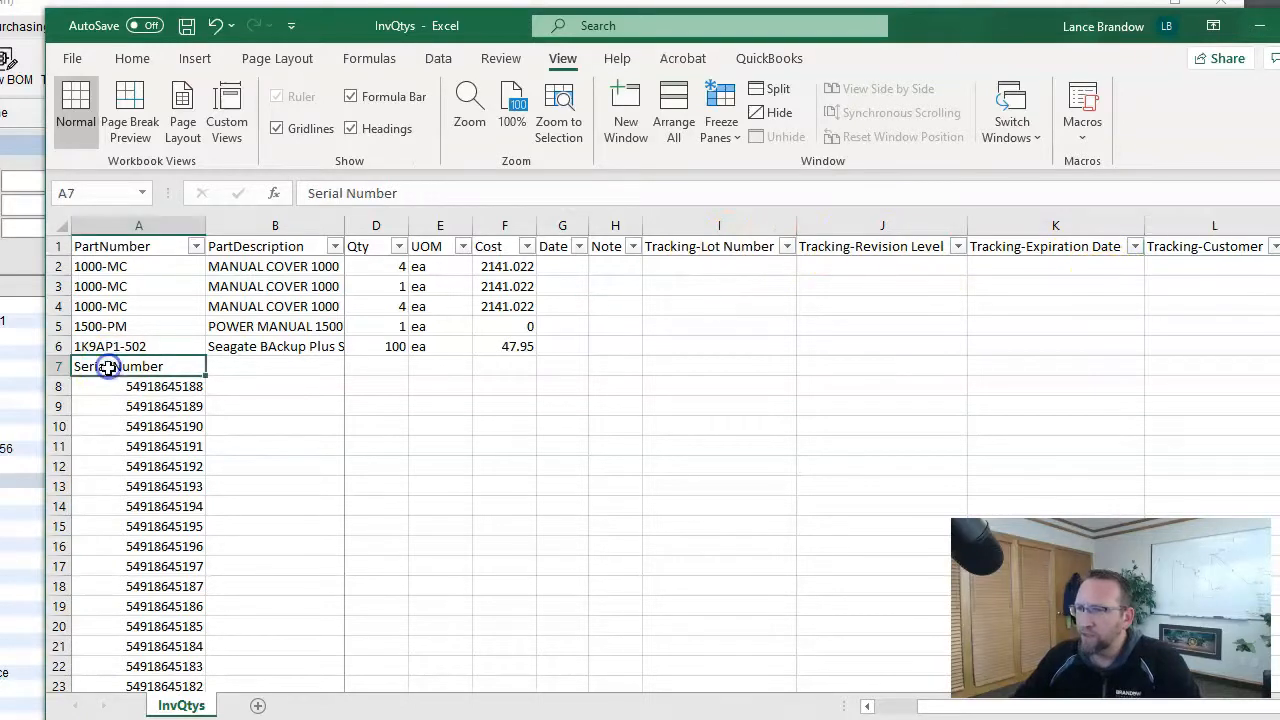
pyautogui.moveTo(127, 391); pyautogui.dragTo(128, 619)
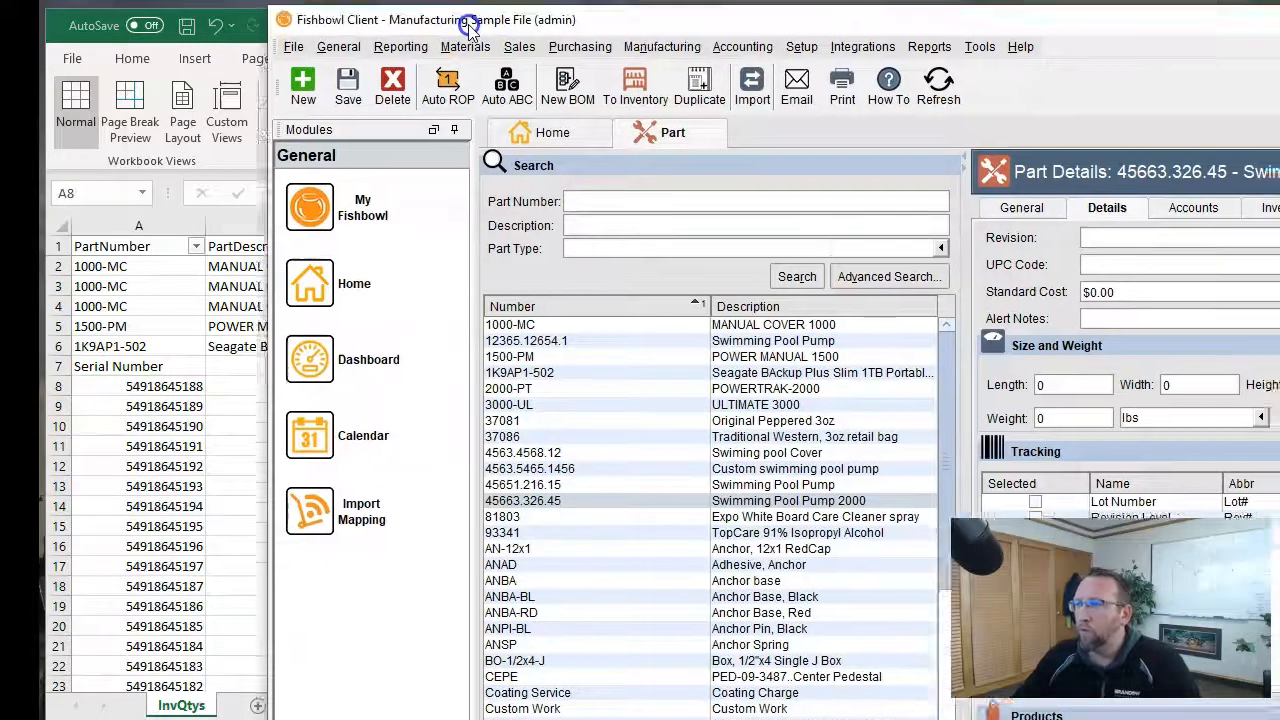
# Step: Switch to Fishbowl, start an import of the Add Inventory type, and show its data preparation instructions
pyautogui.moveTo(470, 26); pyautogui.dragTo(224, 34)
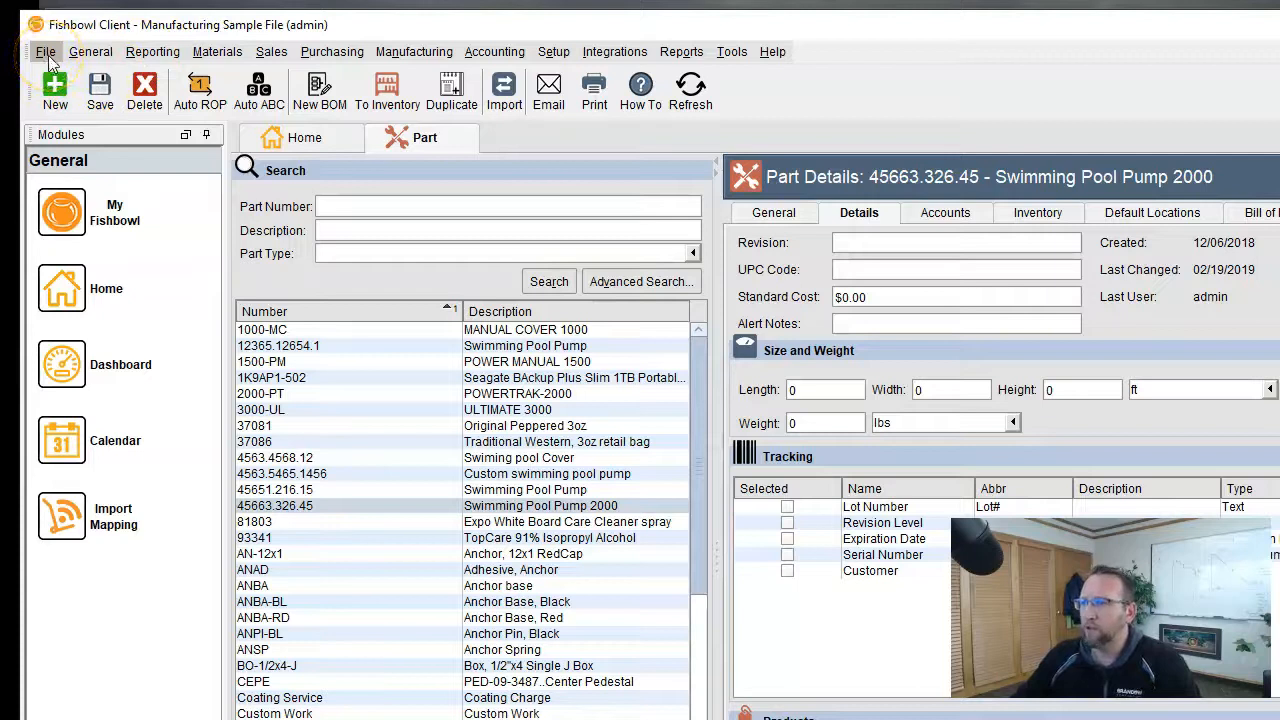
pyautogui.click(46, 52)
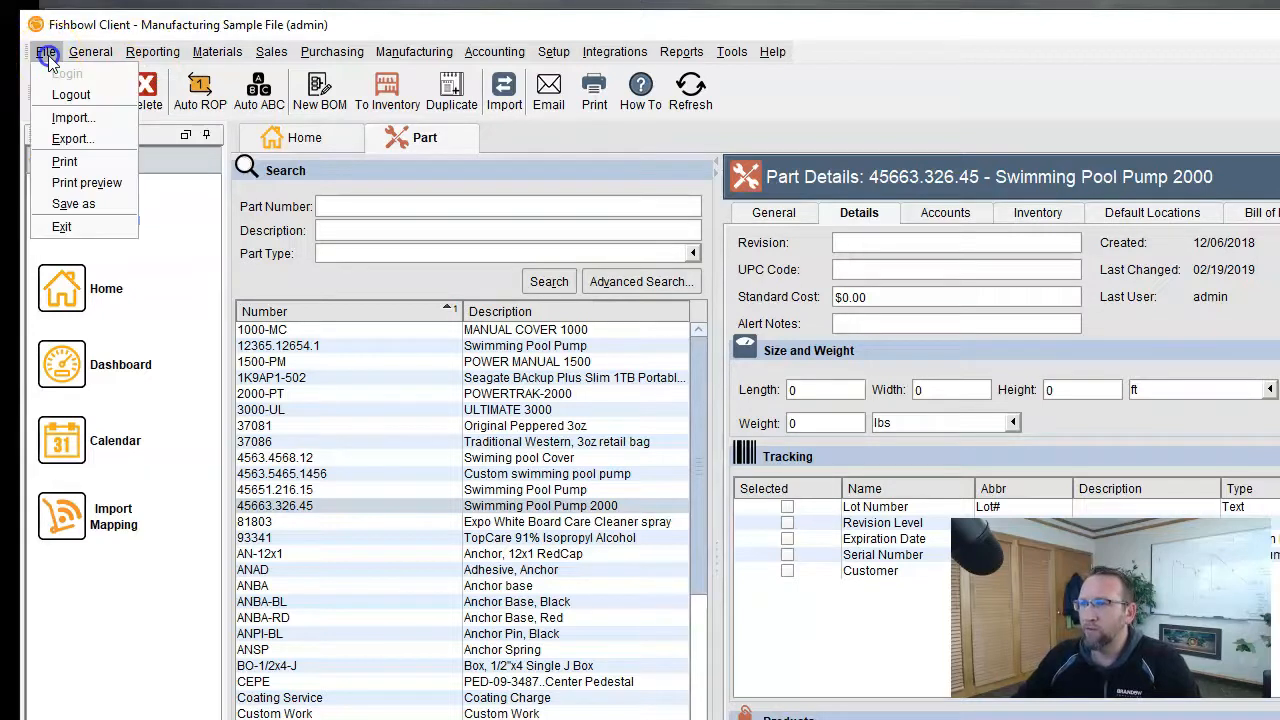
pyautogui.click(71, 120)
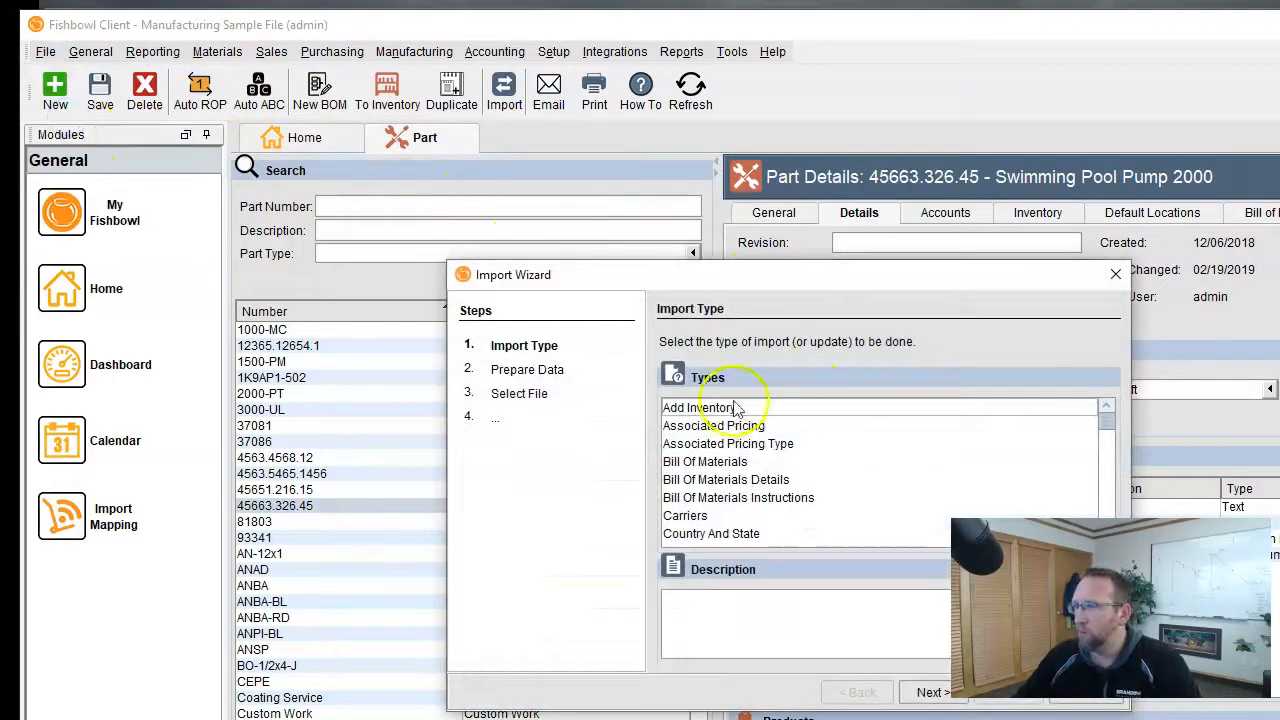
pyautogui.click(710, 412)
pyautogui.moveTo(689, 276); pyautogui.dragTo(478, 106)
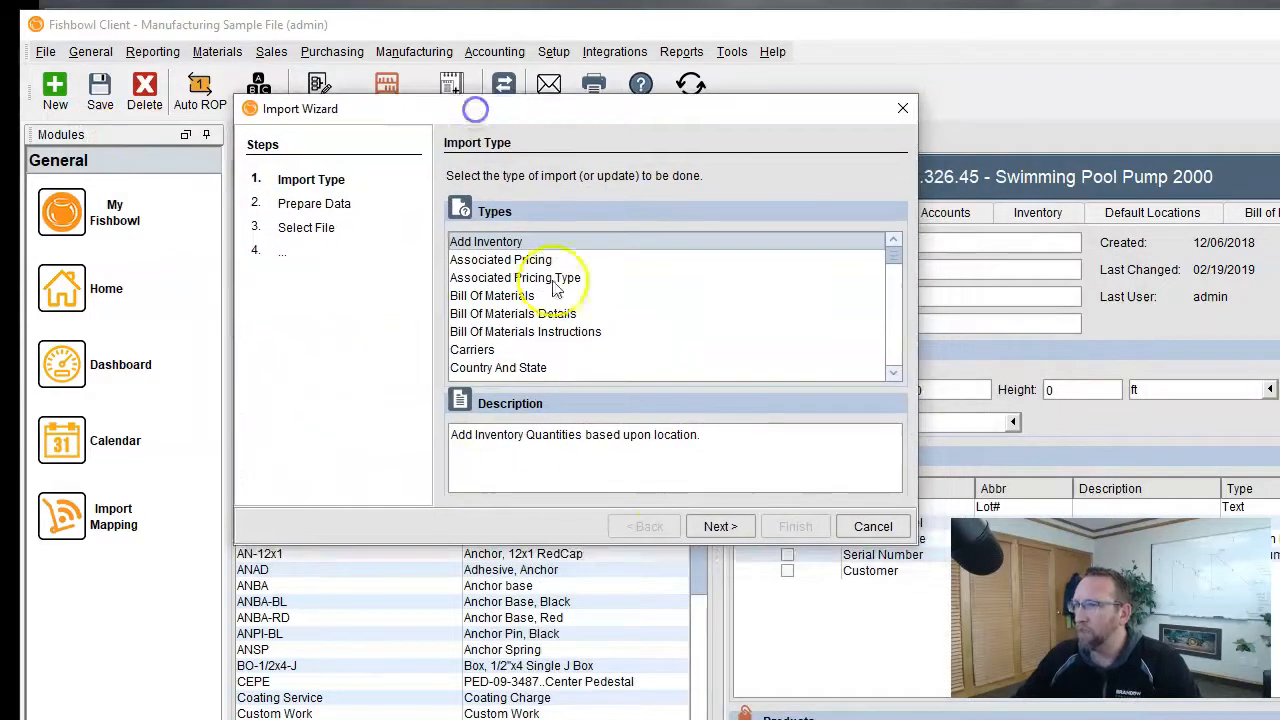
pyautogui.click(718, 526)
# Step: Enlarge the import wizard and read the CSV field requirements from PartNumber through the tracking fields
pyautogui.moveTo(899, 246); pyautogui.dragTo(900, 350)
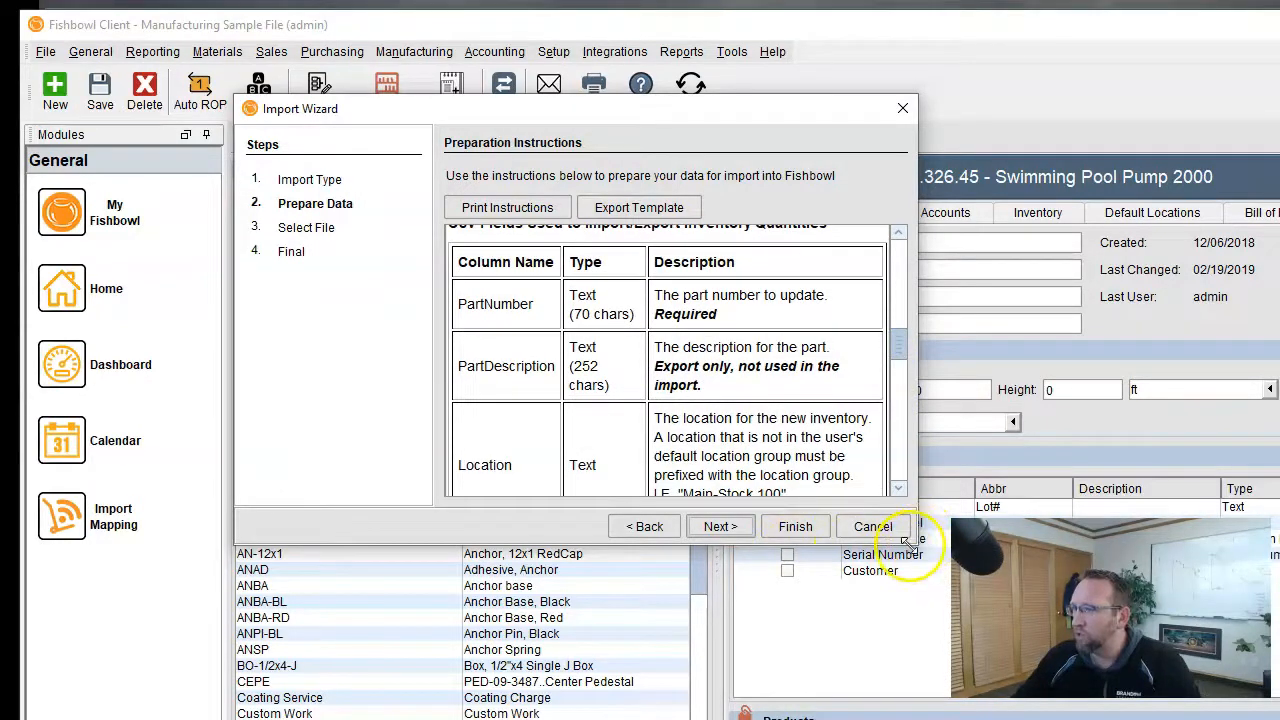
pyautogui.moveTo(914, 545); pyautogui.dragTo(1050, 702)
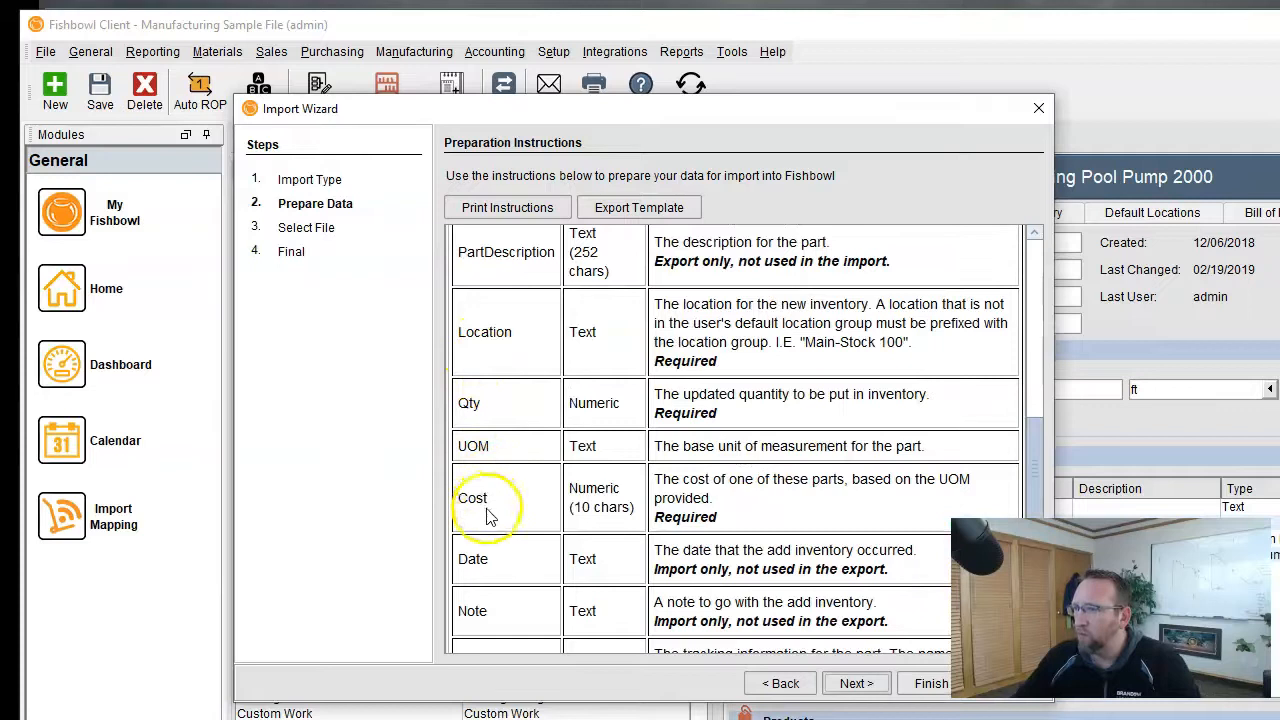
pyautogui.scroll(-3, 482, 562)
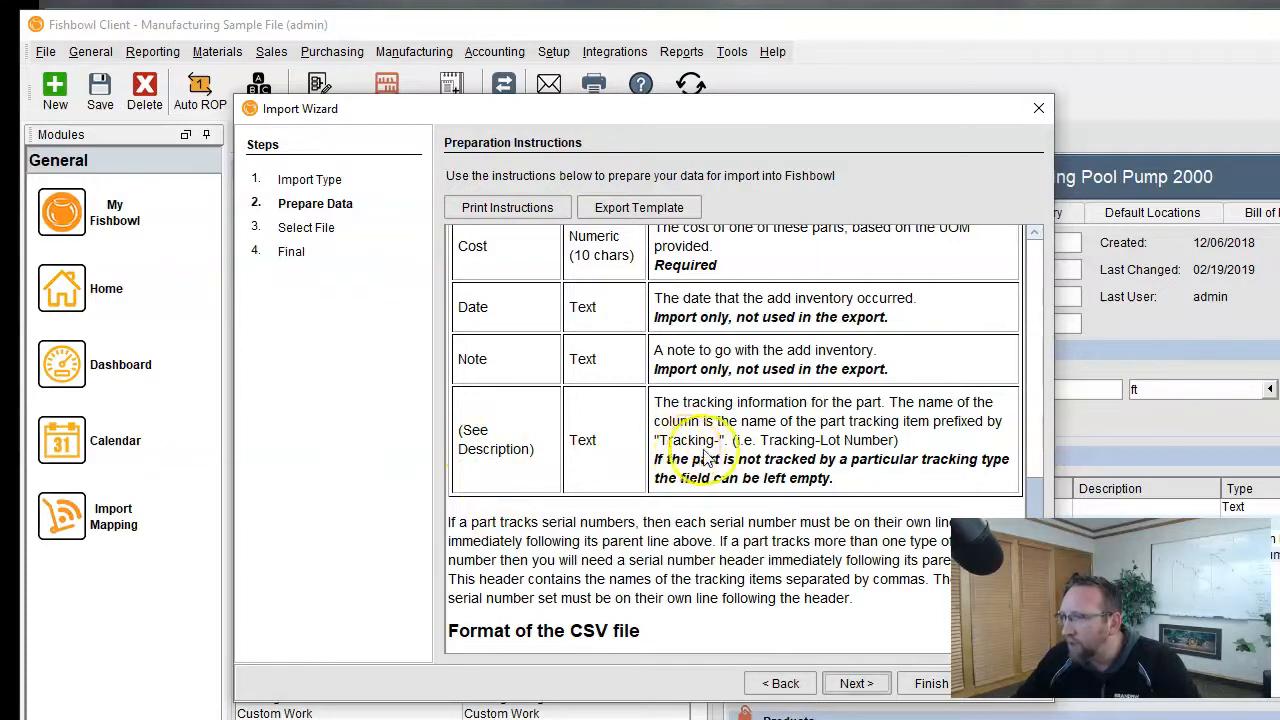
# Step: Switch to Excel and check the row 1 headers from PartNumber through Note and Tracking-Lot Number against the import fields
pyautogui.hotkey('alt', 'Tab')
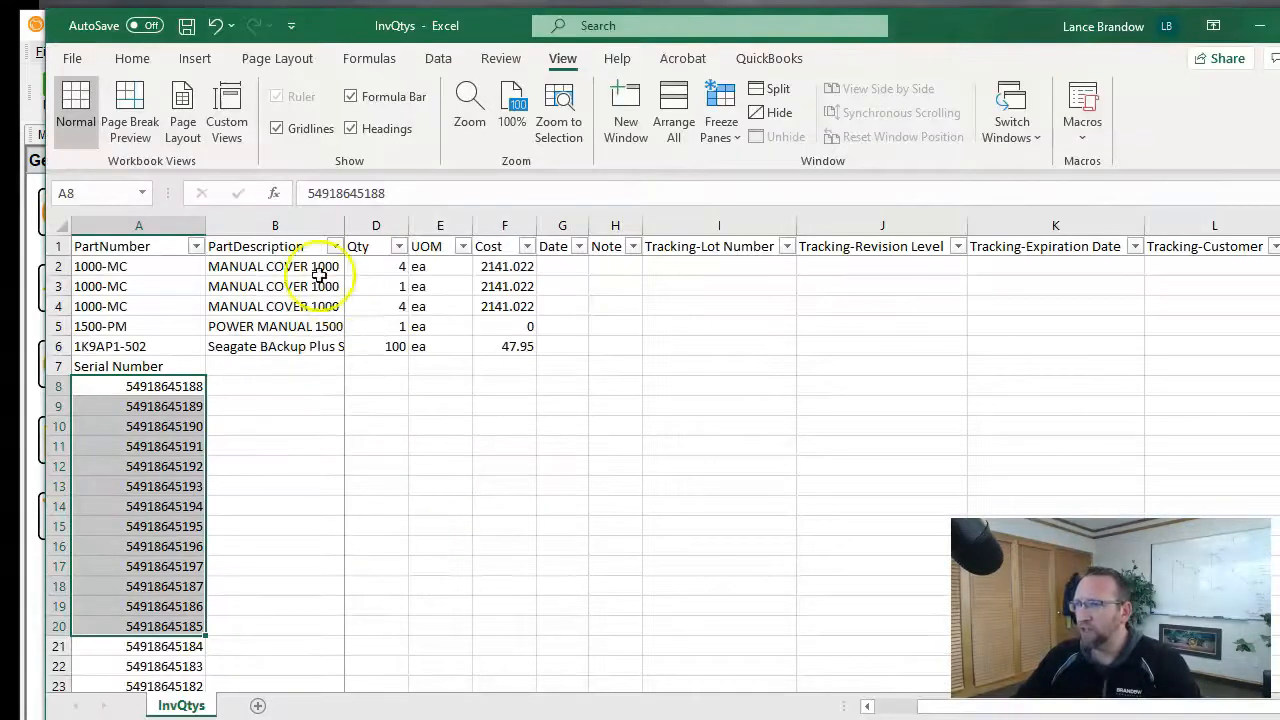
pyautogui.click(116, 246)
pyautogui.click(262, 250)
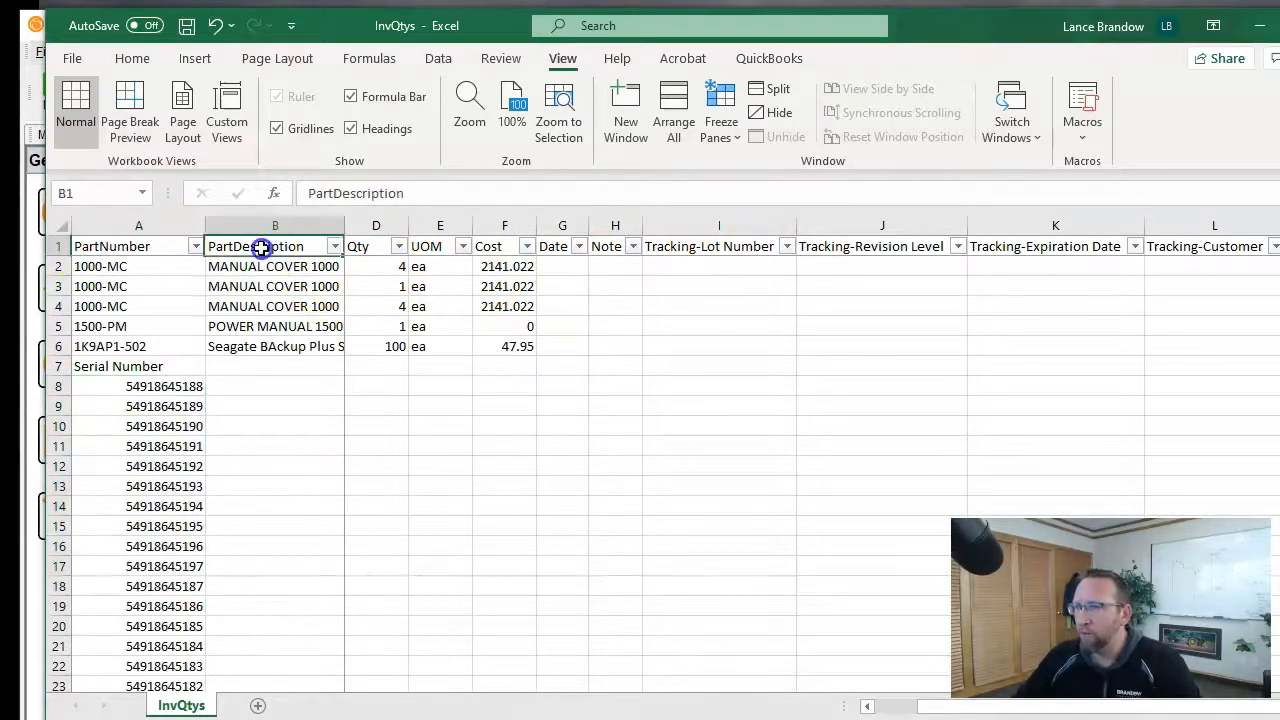
pyautogui.click(138, 250)
pyautogui.click(274, 251)
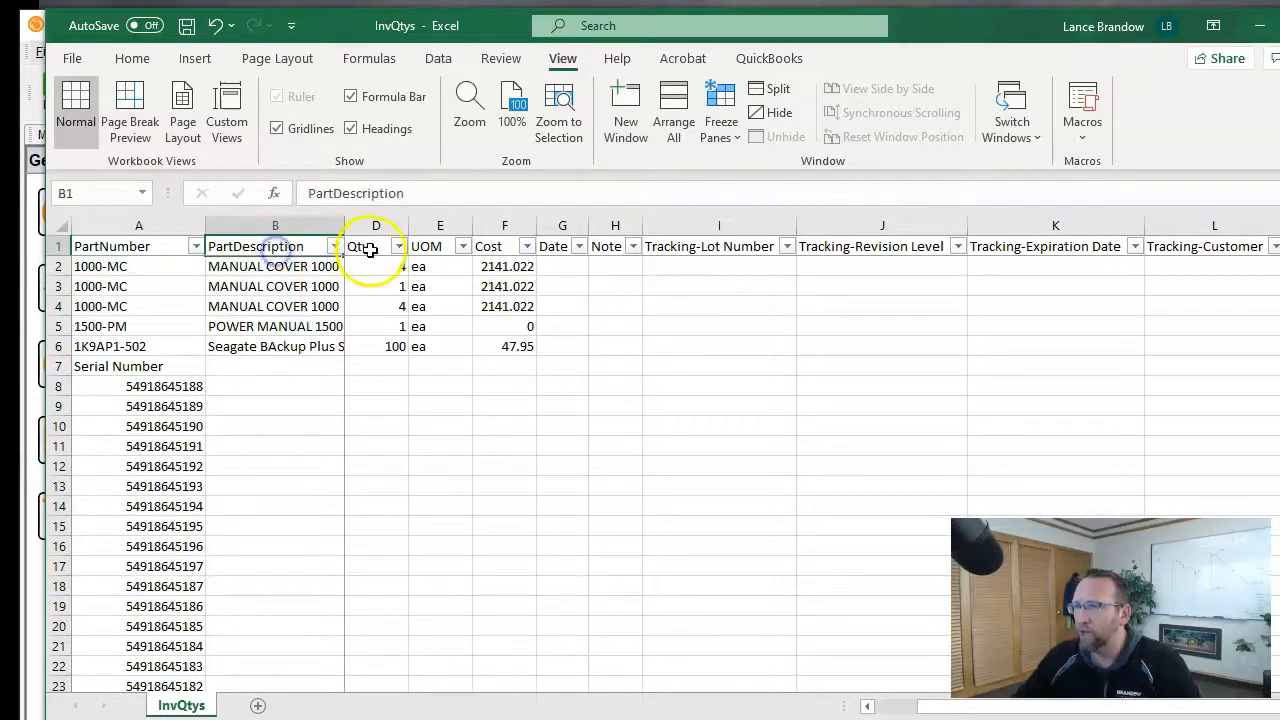
pyautogui.click(370, 250)
pyautogui.click(427, 246)
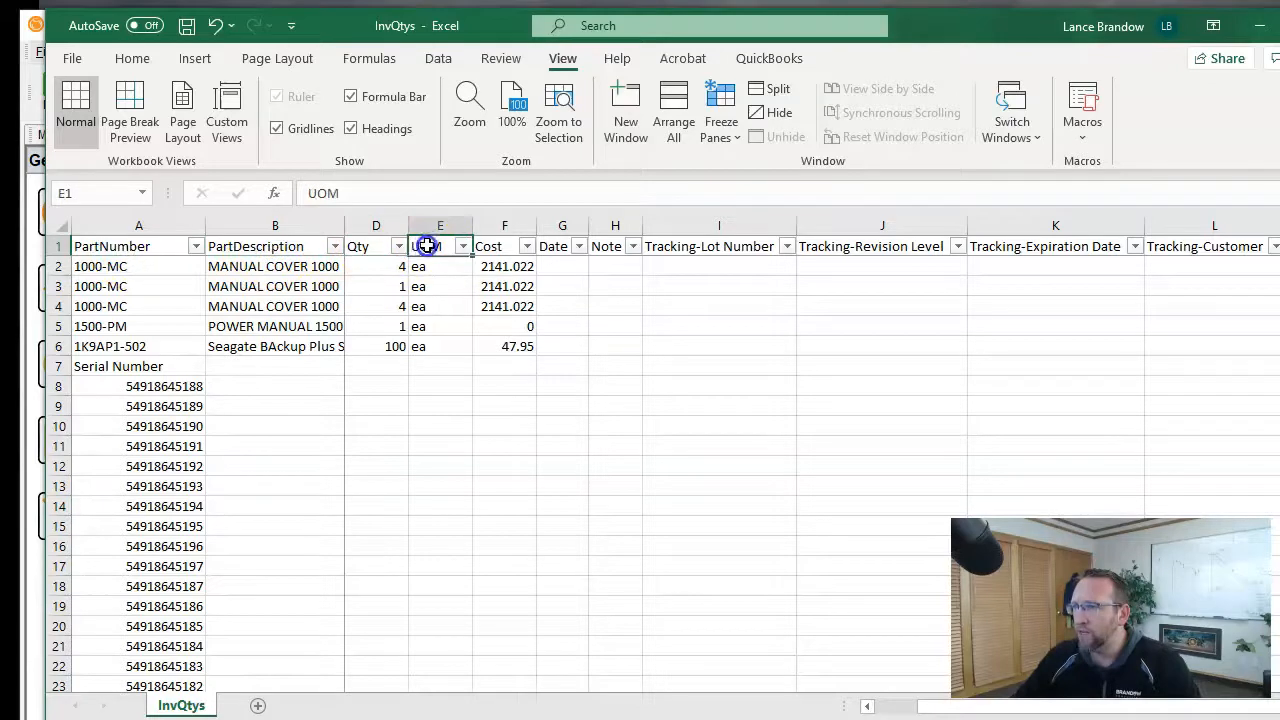
pyautogui.click(503, 246)
pyautogui.click(553, 248)
pyautogui.click(612, 248)
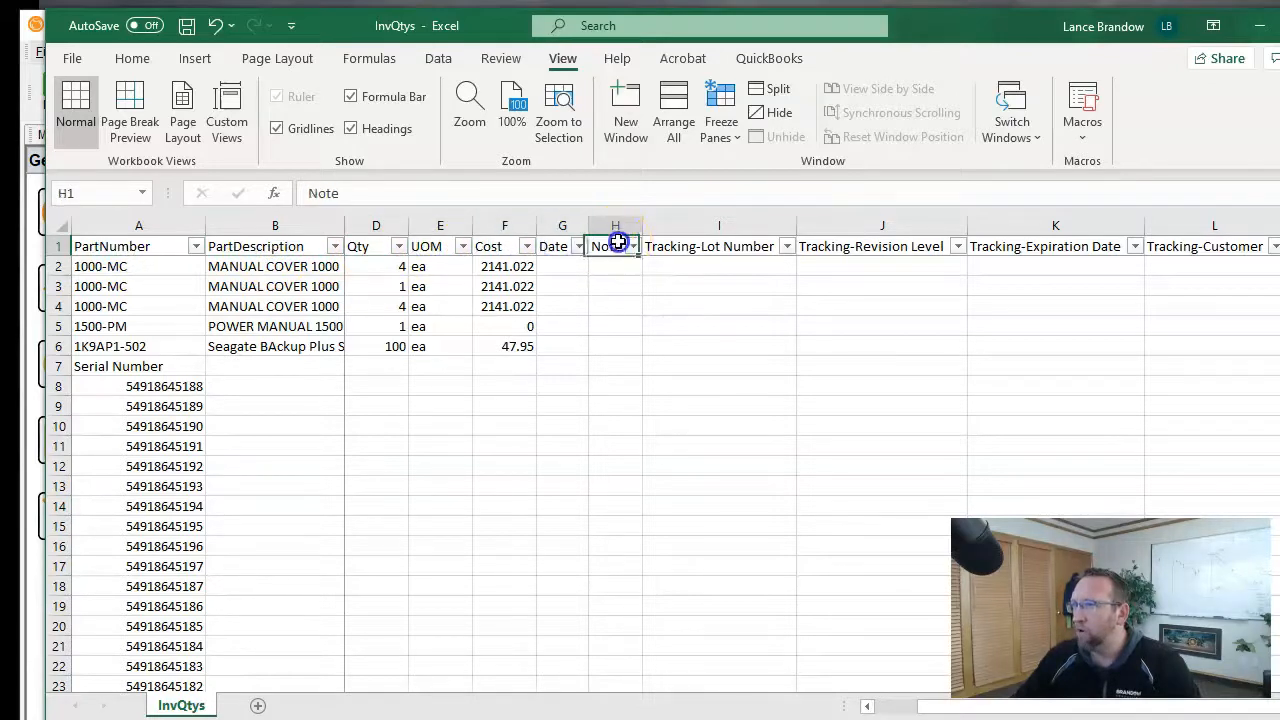
pyautogui.click(680, 243)
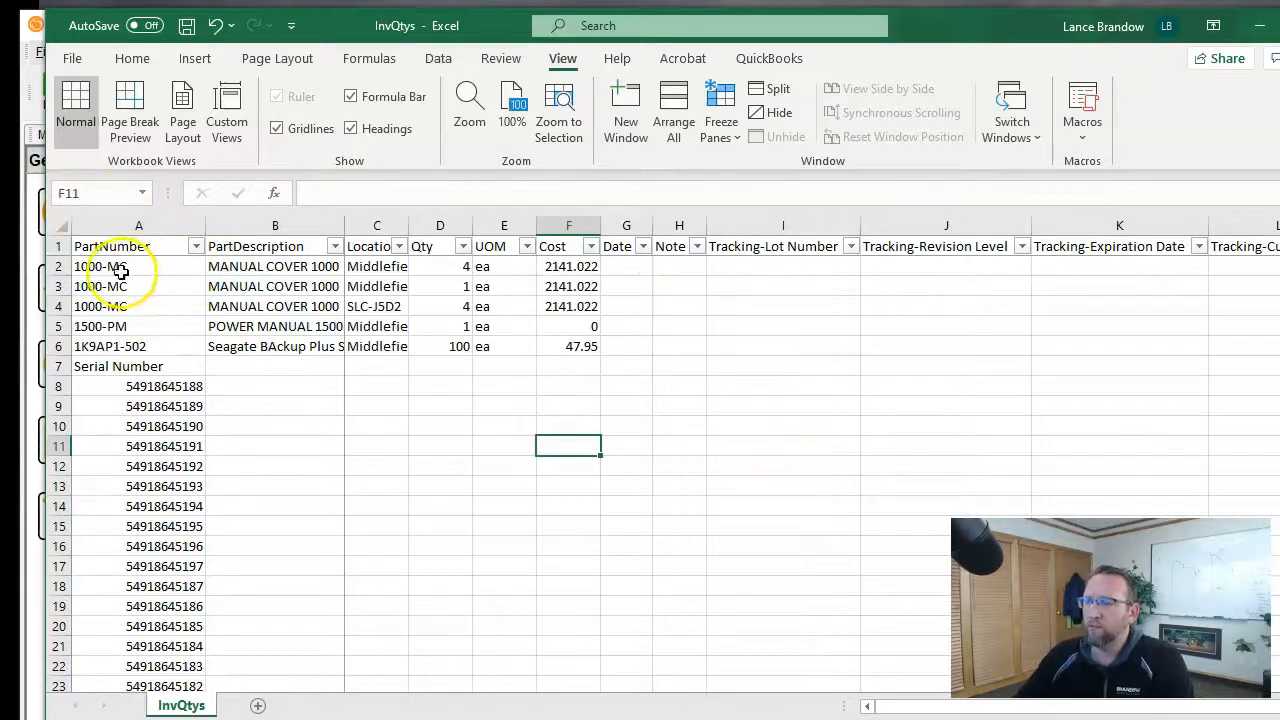
# Step: Examine the PartNumber and PartDescription columns and their row 2 entries for part 1000-MC
pyautogui.click(114, 225)
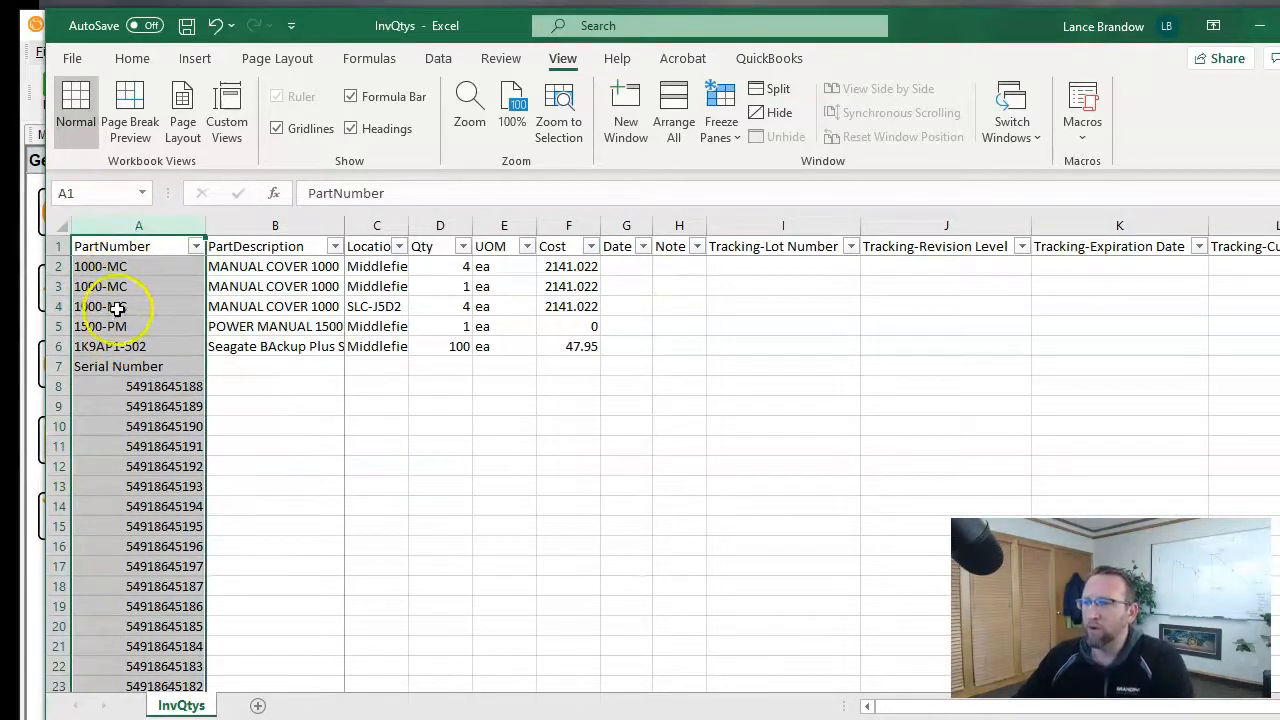
pyautogui.click(138, 270)
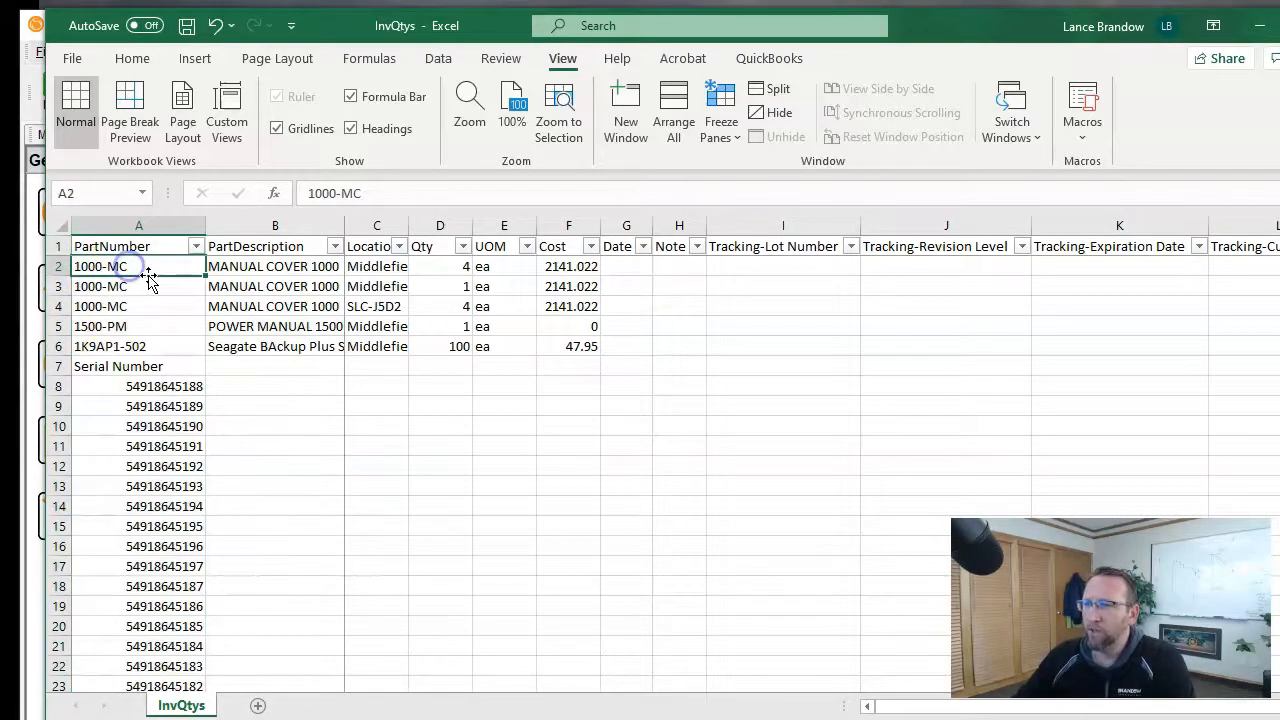
pyautogui.click(287, 268)
pyautogui.click(284, 225)
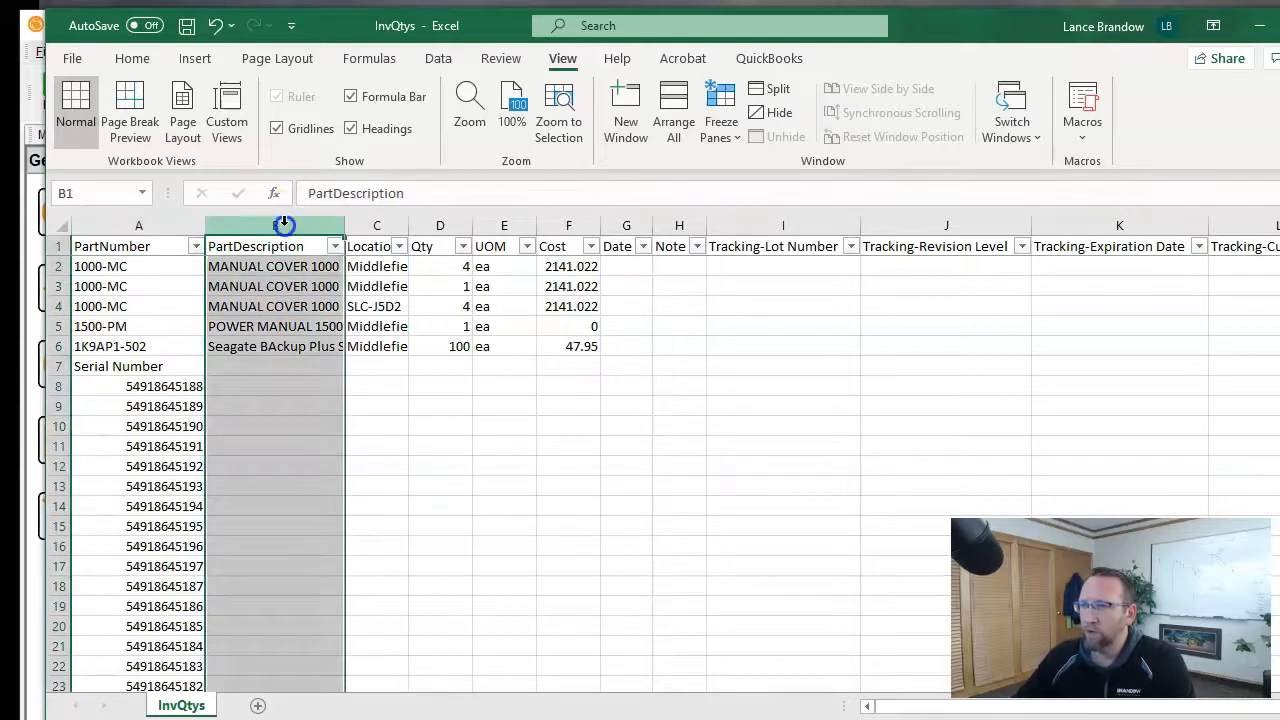
pyautogui.click(285, 268)
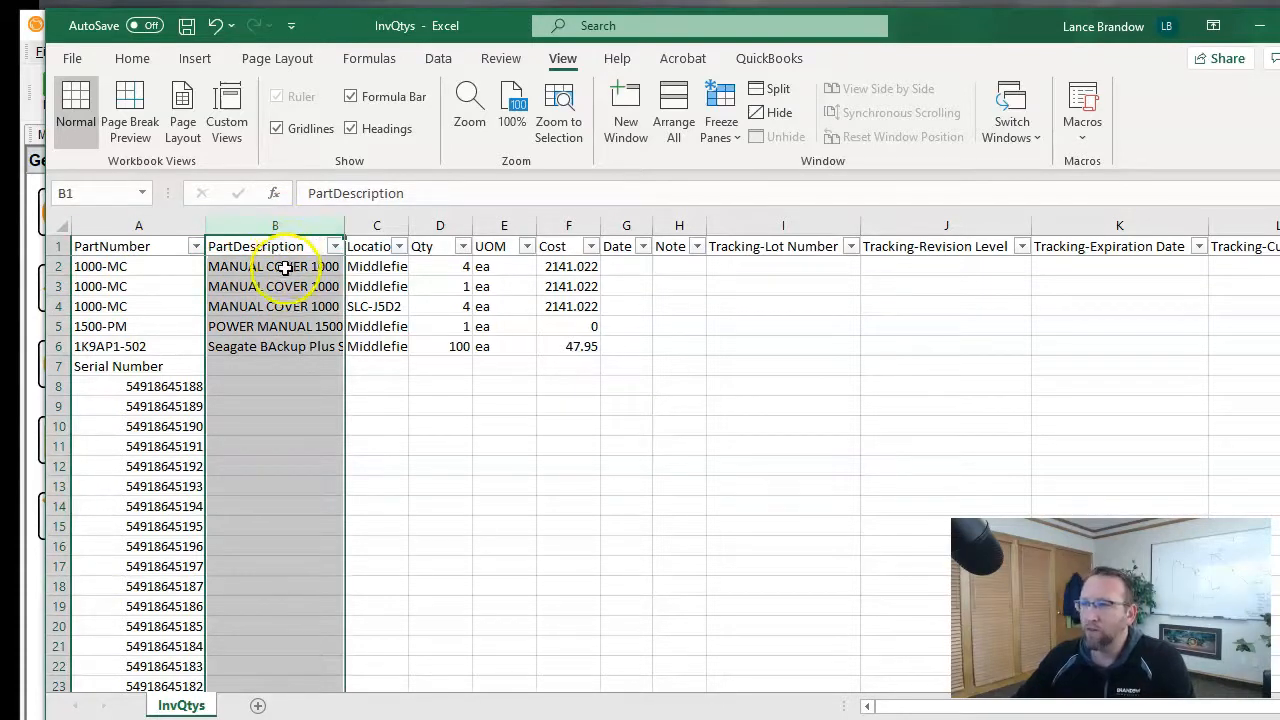
pyautogui.click(148, 268)
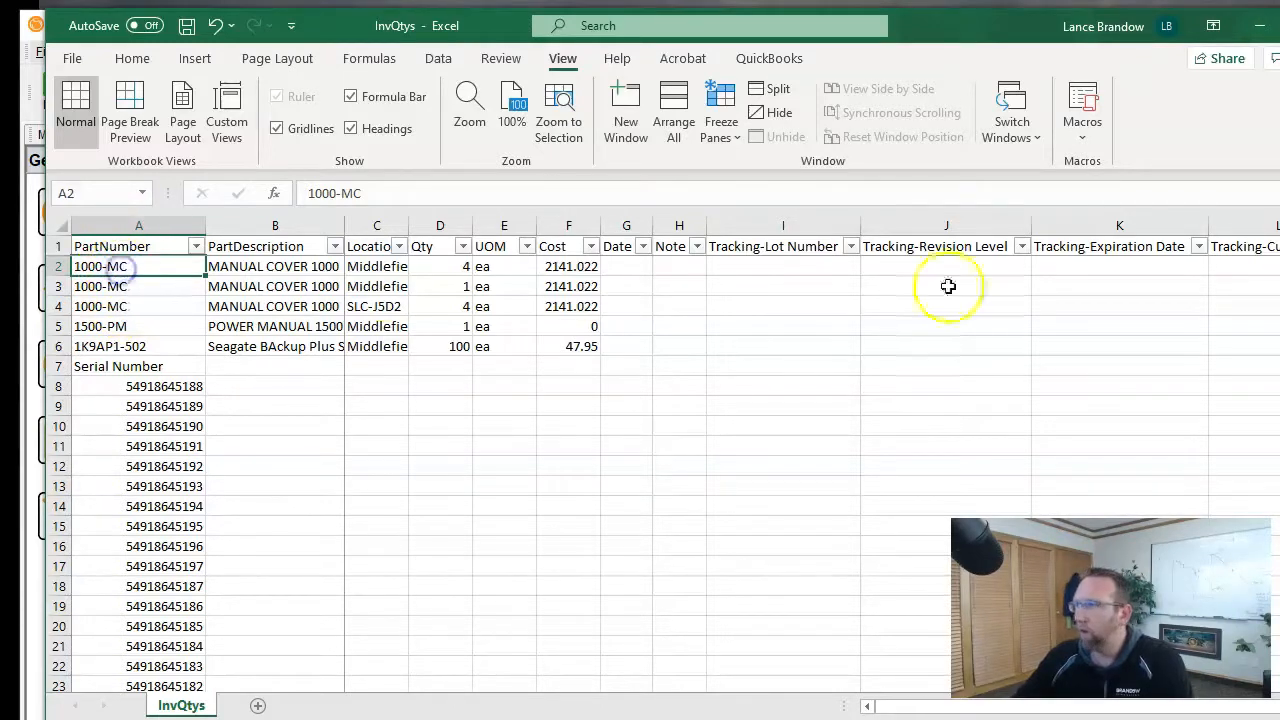
# Step: Close Fishbowl's import wizard and bring the InvQtys workbook back into view over the Fishbowl window
pyautogui.click(1260, 26)
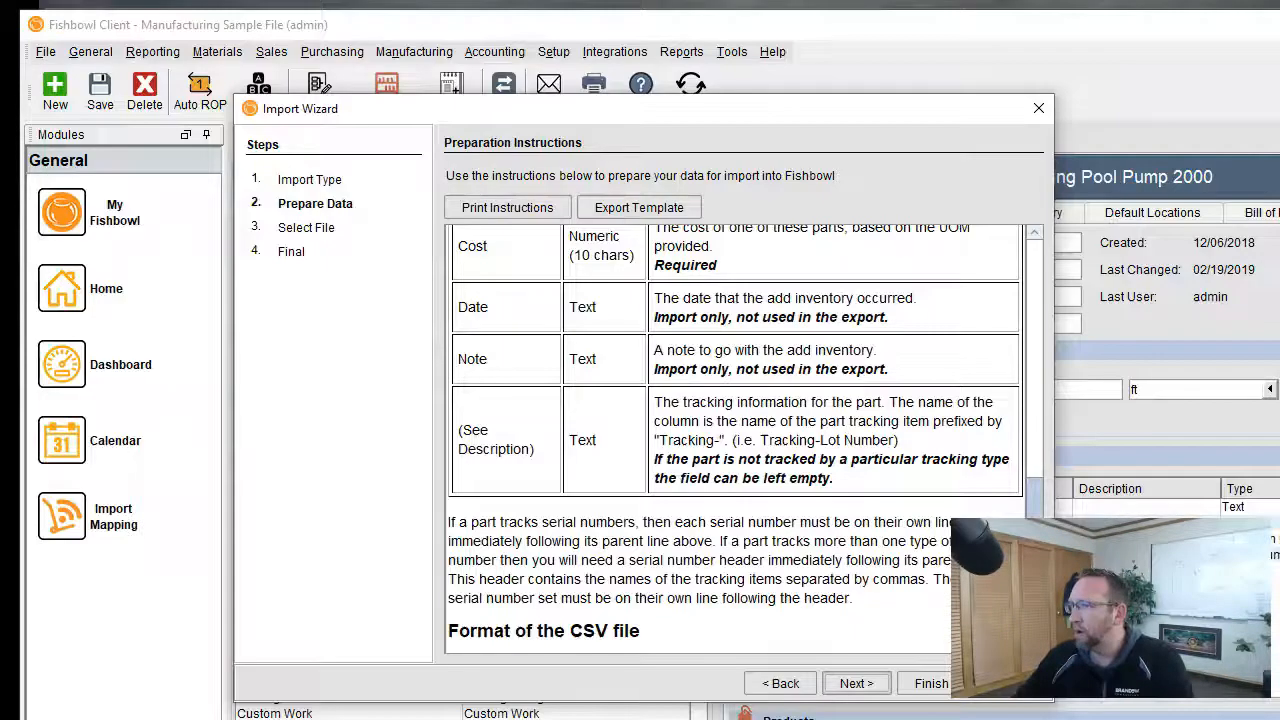
pyautogui.click(1038, 108)
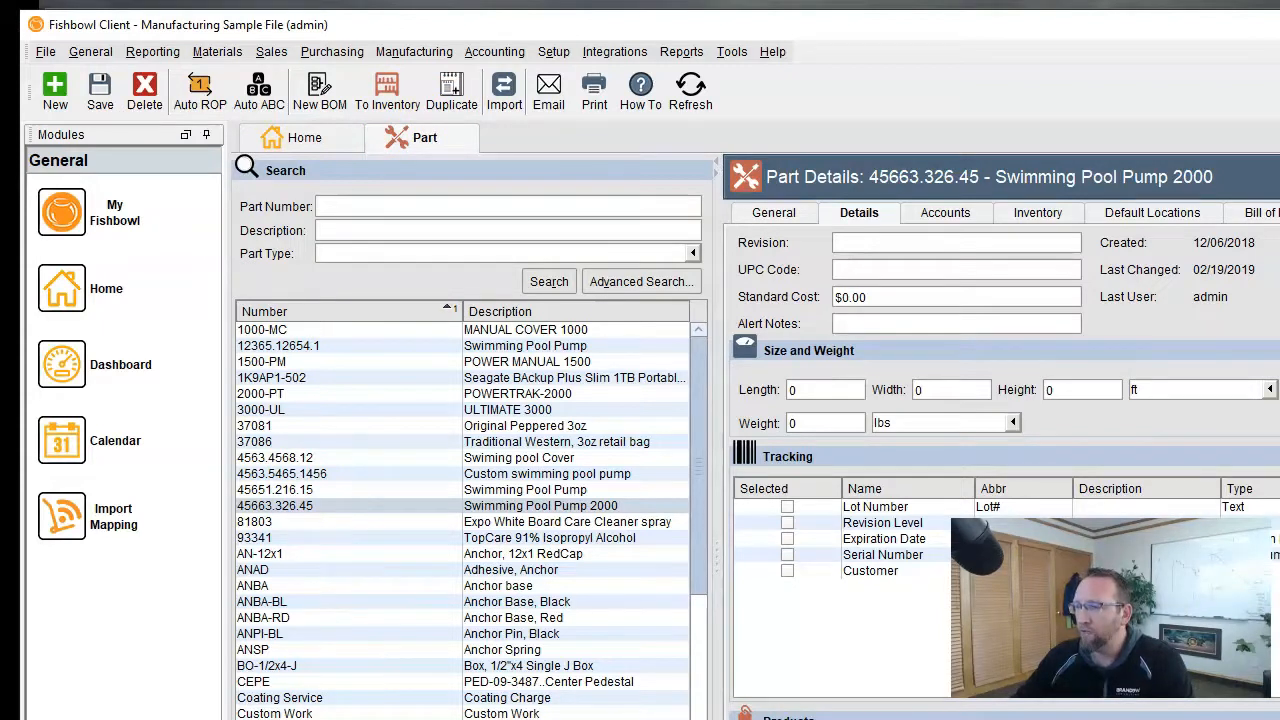
pyautogui.moveTo(1279, 51); pyautogui.dragTo(531, 52)
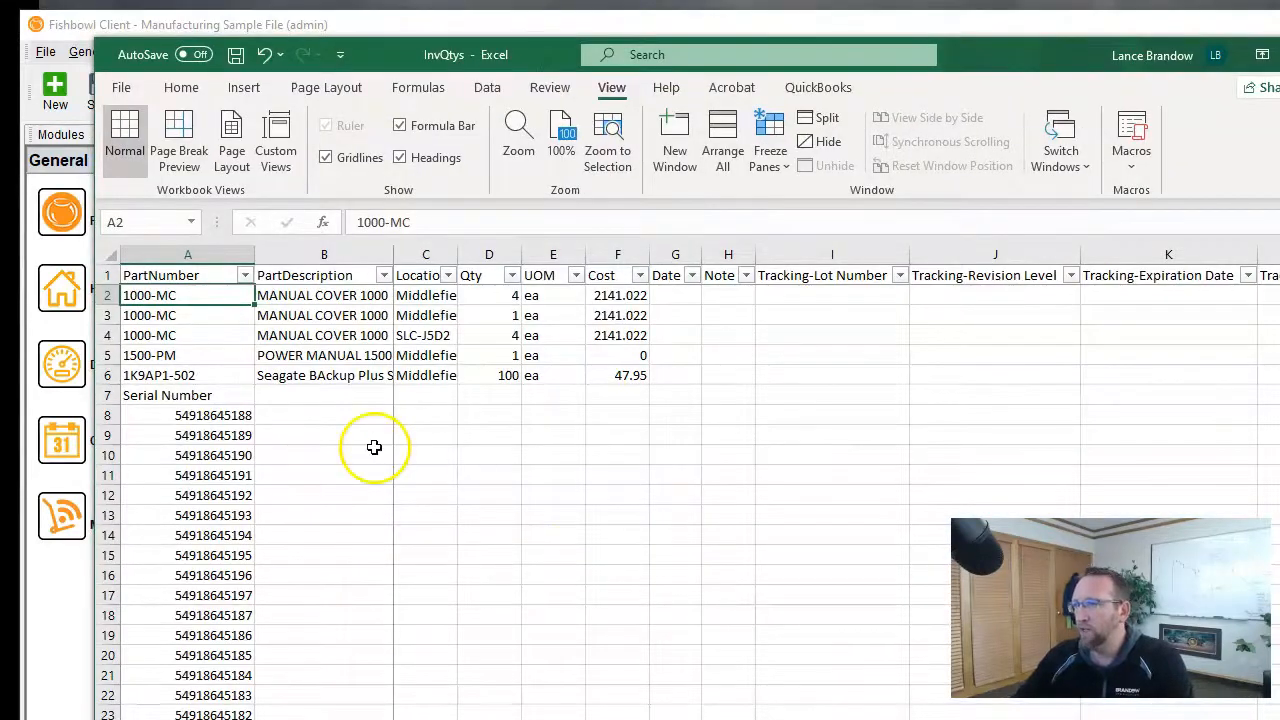
# Step: Open Fishbowl's import wizard again, search the import types for "part", and select Part Product And Vendor Pricing
pyautogui.click(45, 51)
pyautogui.click(64, 118)
pyautogui.write('part')
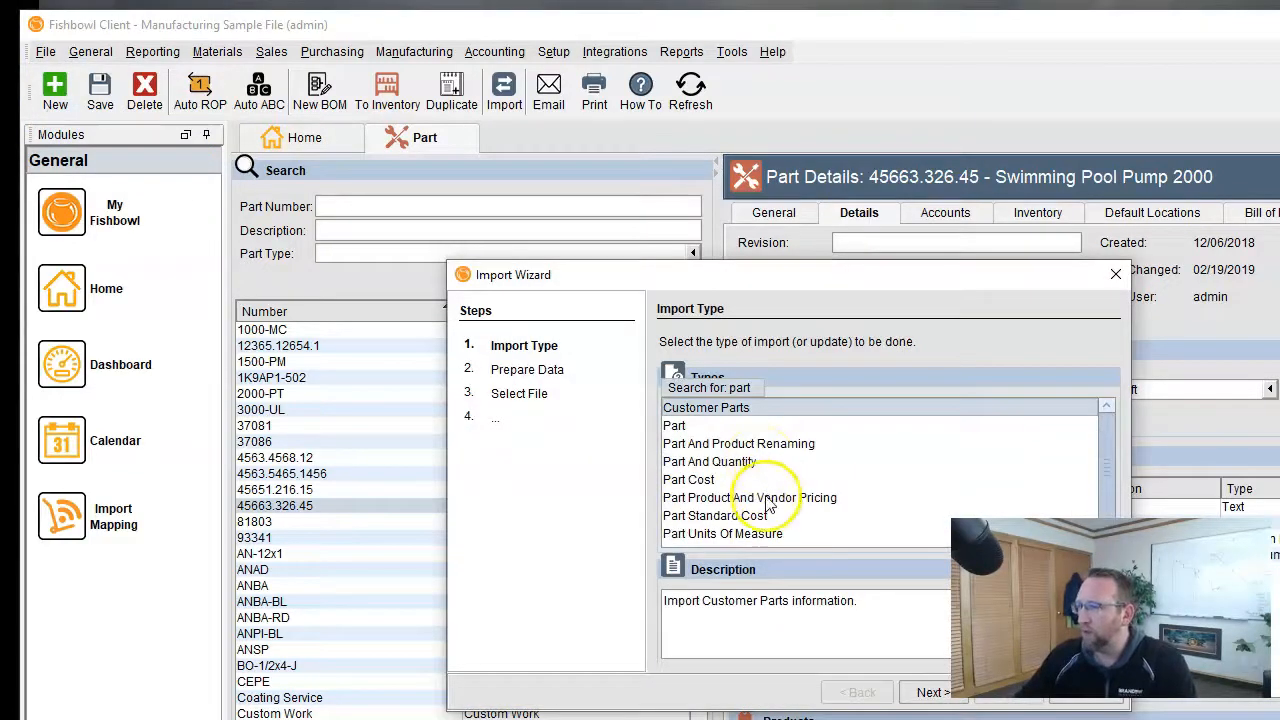
pyautogui.click(765, 498)
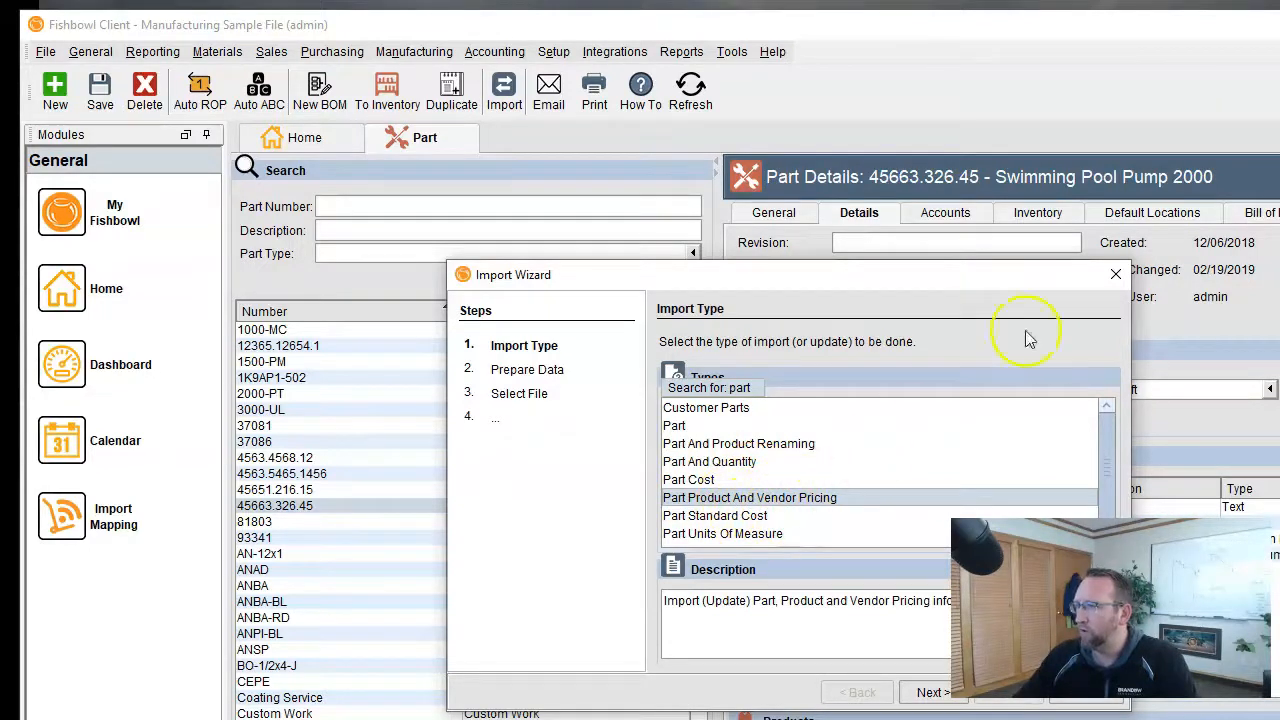
# Step: Switch to Excel, widen the Location column enough to show the full location names, and review the entries in C2:C6
pyautogui.hotkey('alt', 'Tab')
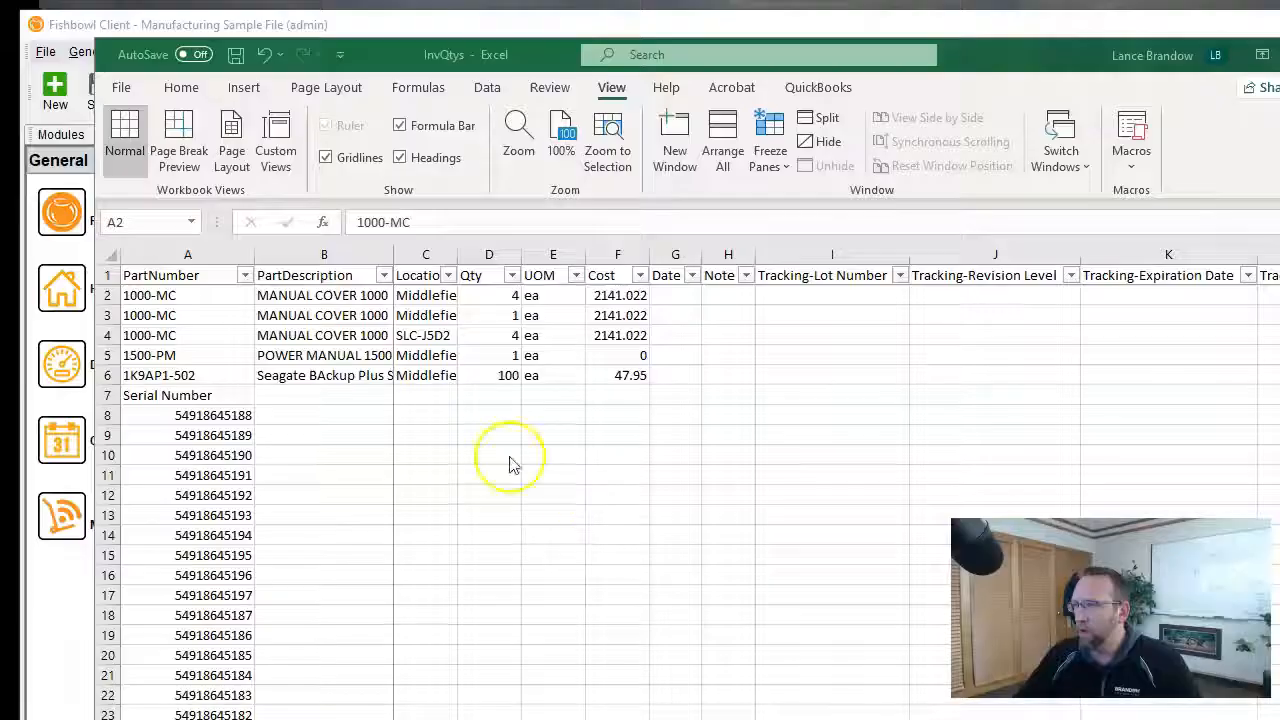
pyautogui.moveTo(458, 255); pyautogui.dragTo(582, 258)
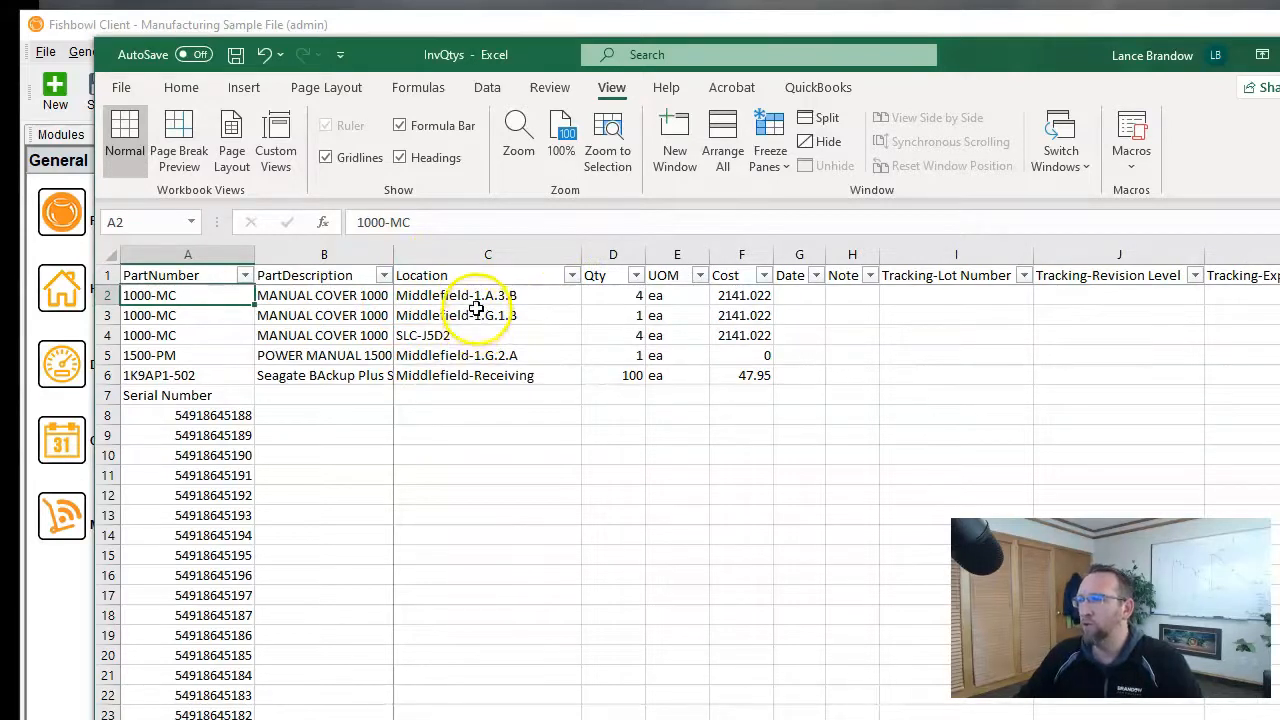
pyautogui.click(479, 300)
pyautogui.click(483, 315)
pyautogui.click(487, 335)
pyautogui.click(495, 355)
pyautogui.click(498, 375)
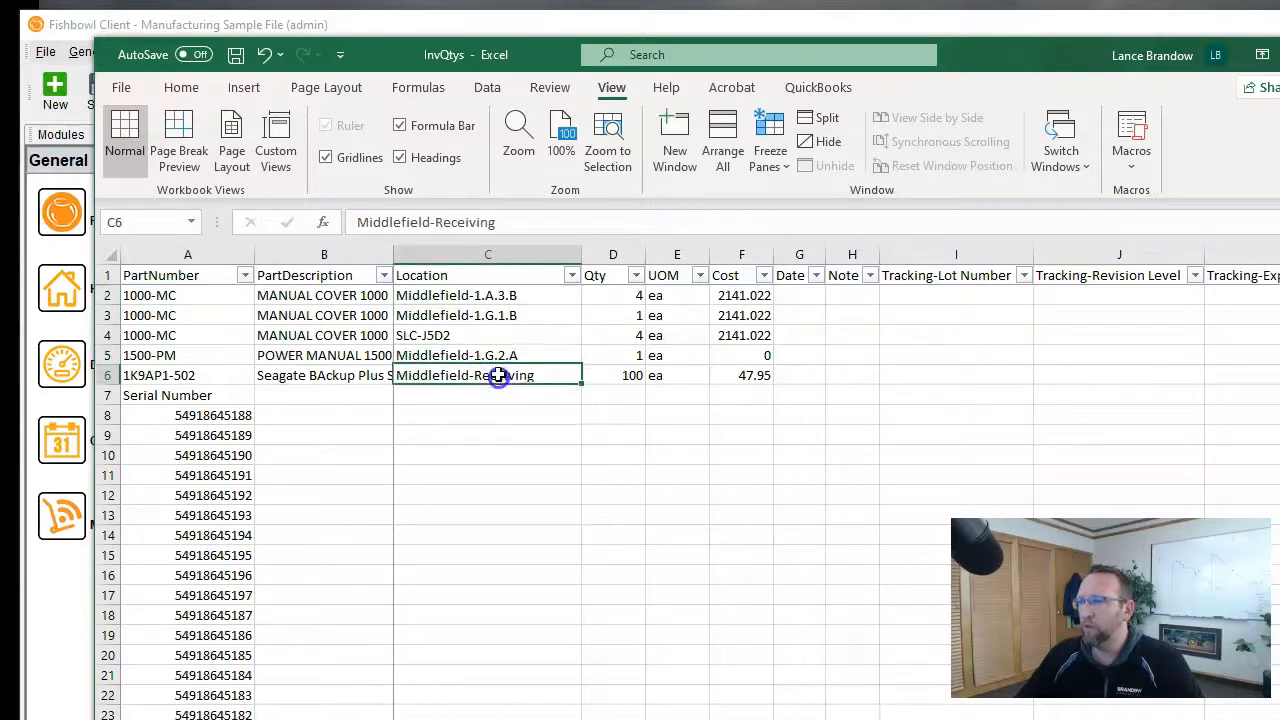
pyautogui.click(500, 295)
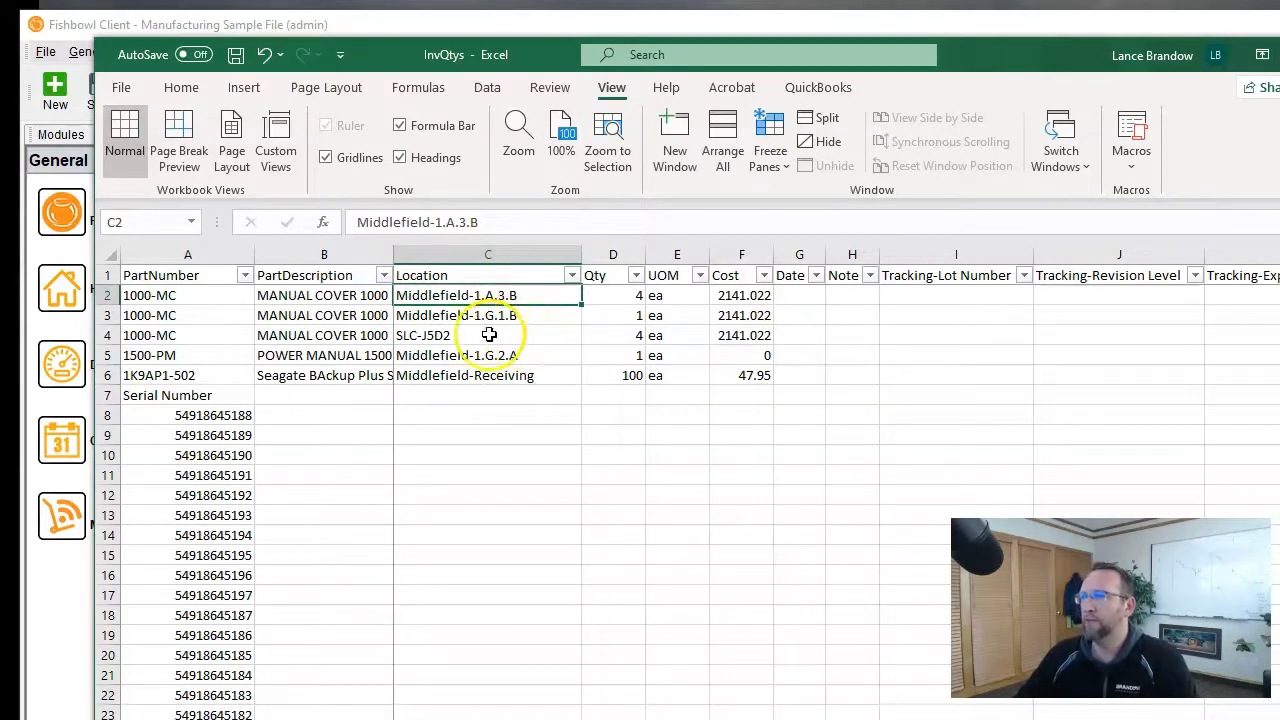
# Step: Switch to Fishbowl and view the Location module's list, followed by the Location Group module
pyautogui.click(451, 26)
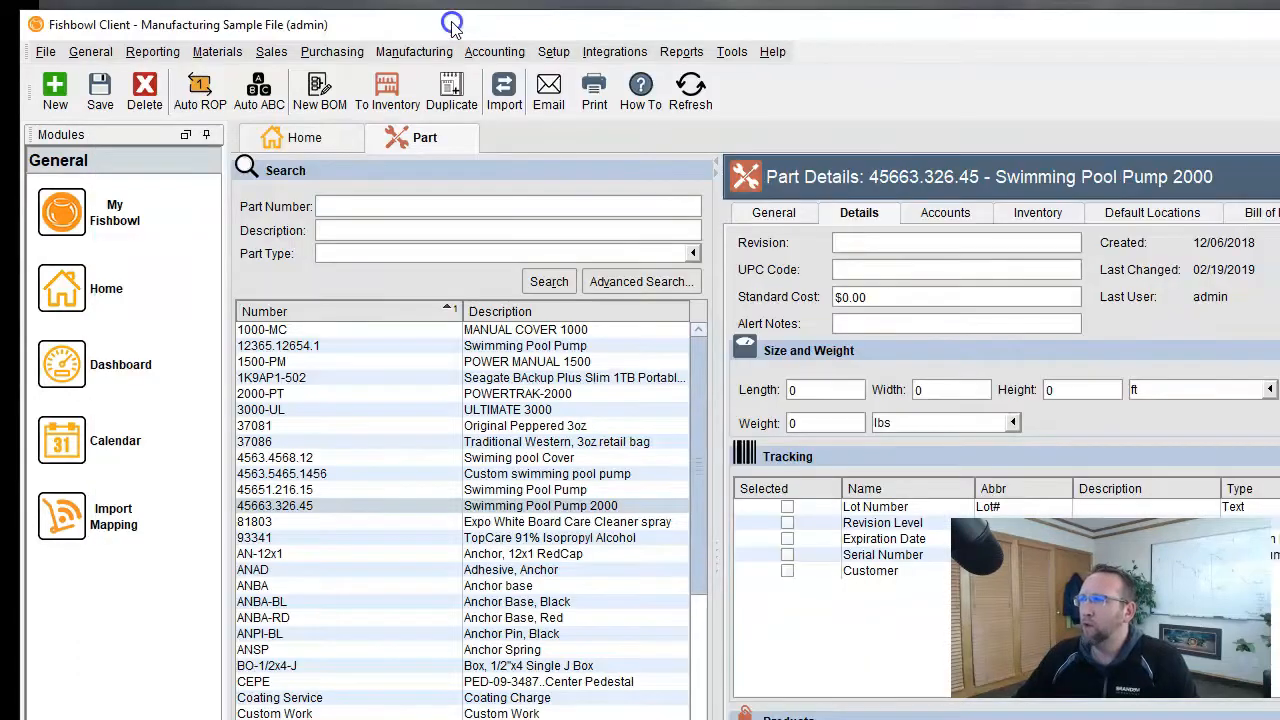
pyautogui.click(551, 55)
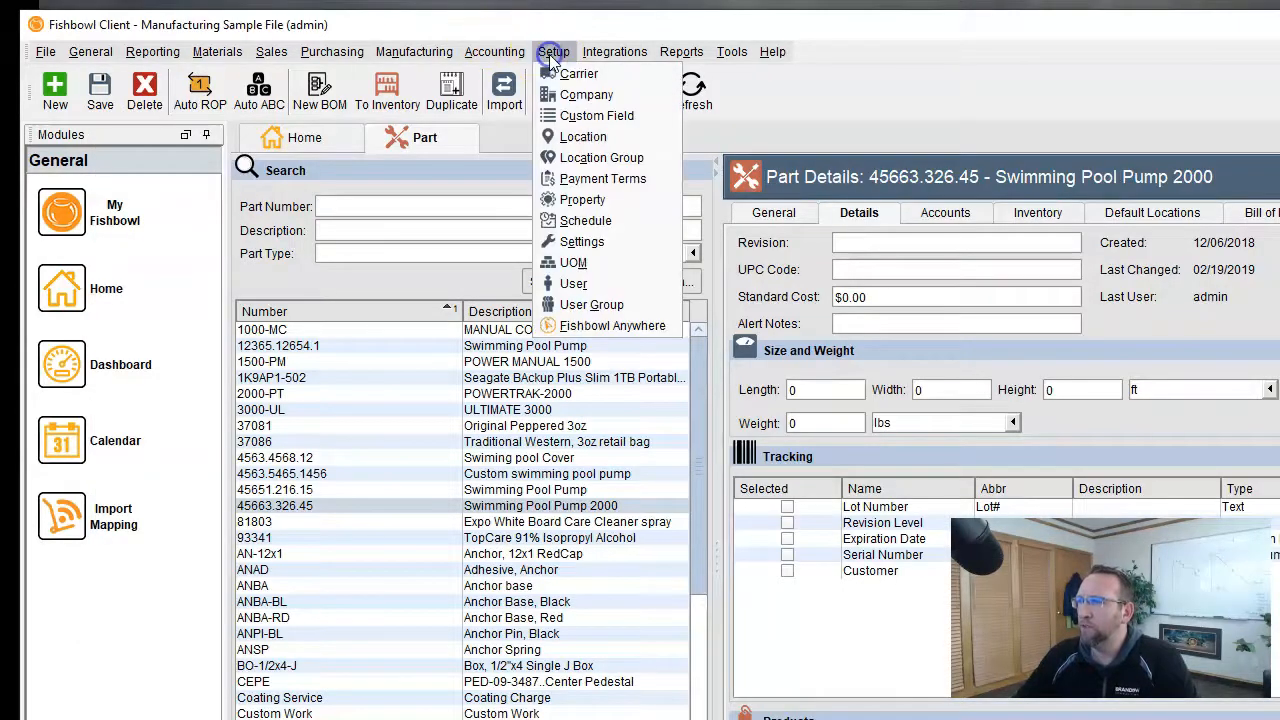
pyautogui.click(586, 138)
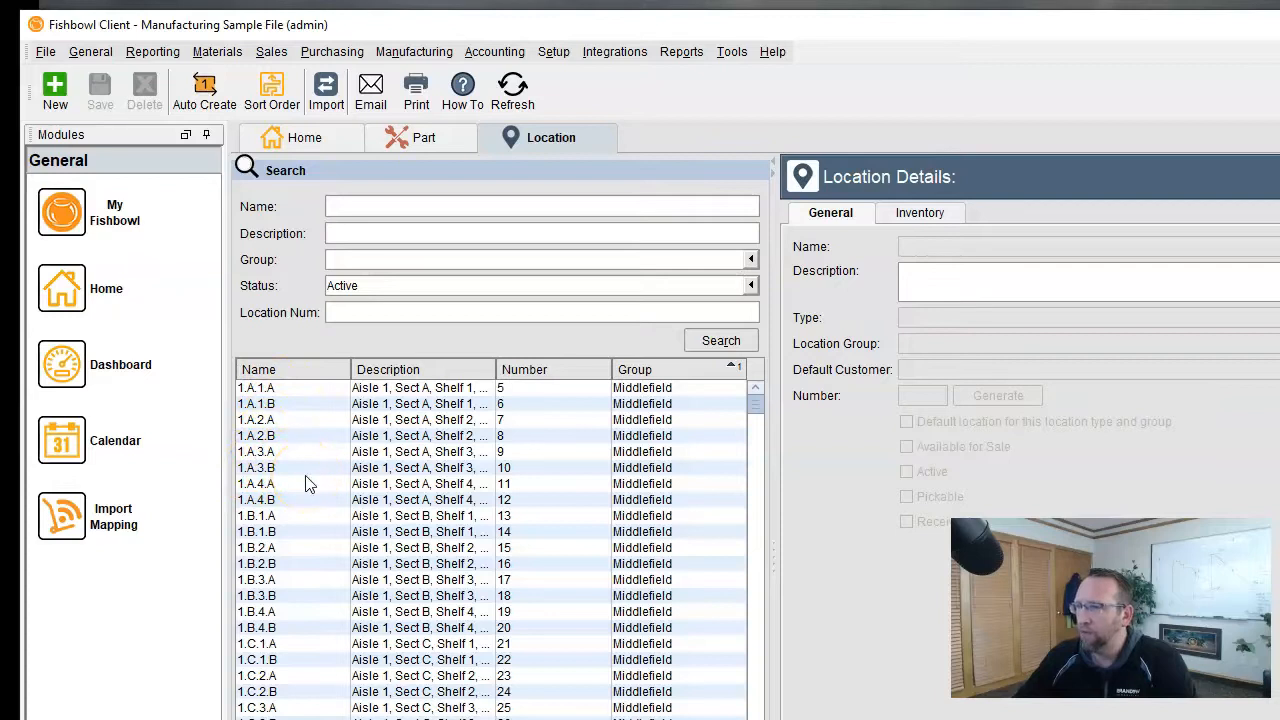
pyautogui.click(553, 51)
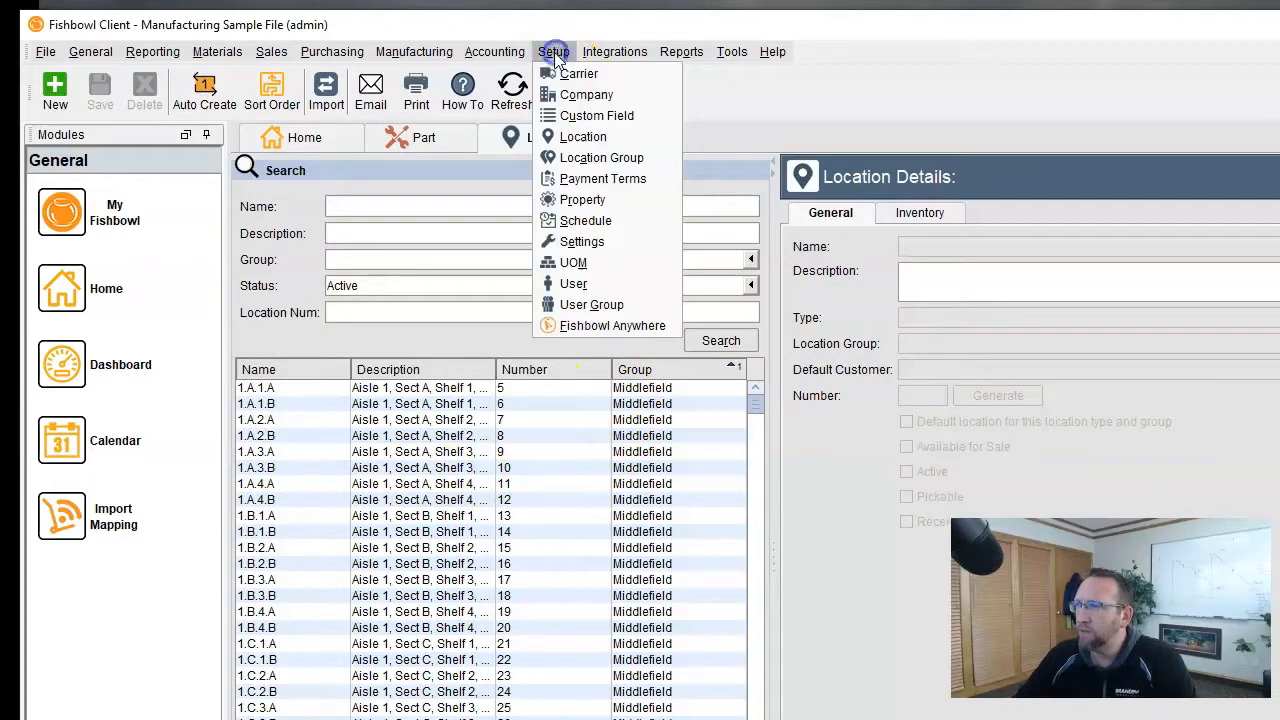
pyautogui.click(590, 157)
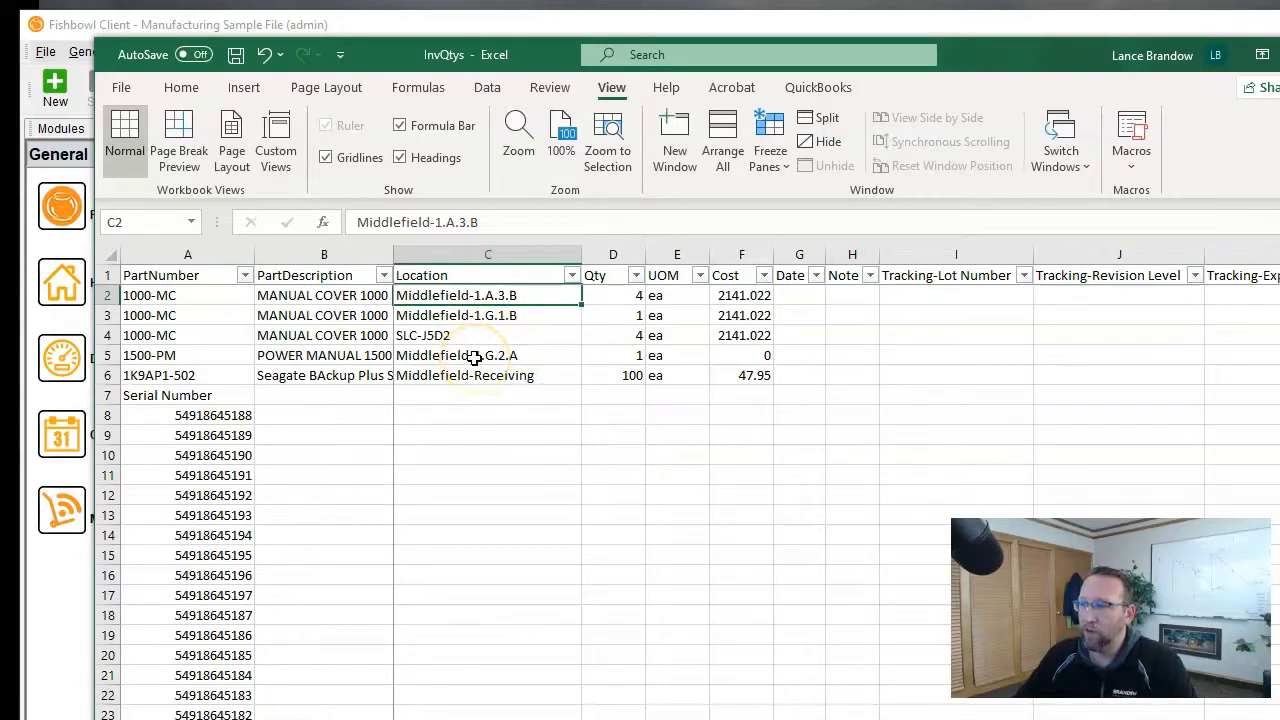
# Step: Review the Qty, UOM and Cost entries for the first 1000-MC row in D2, E2 and F2
pyautogui.click(609, 295)
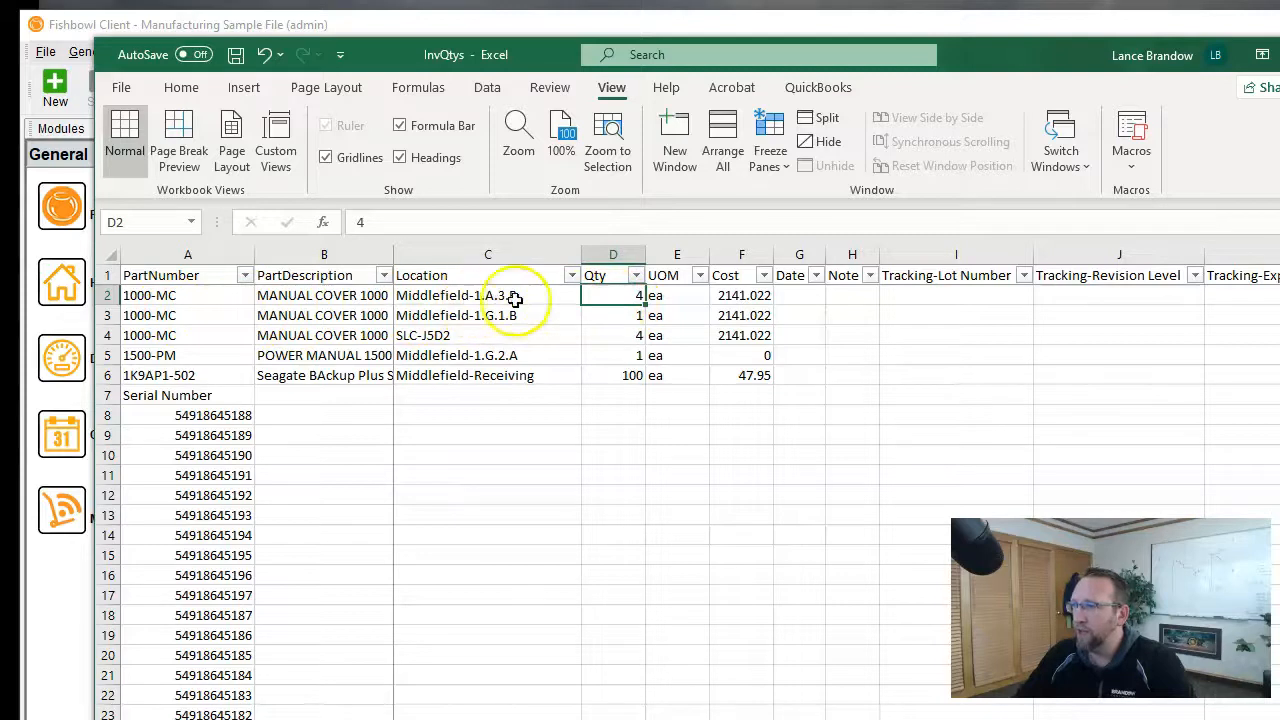
pyautogui.click(676, 296)
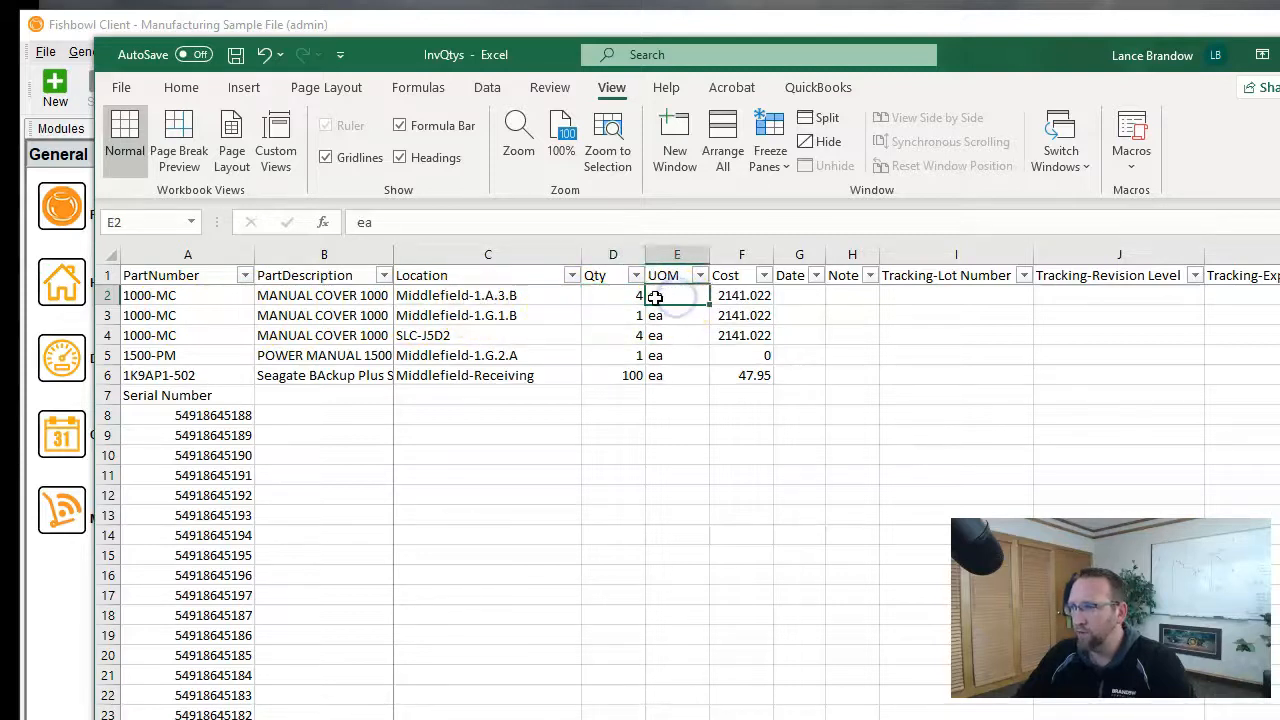
pyautogui.click(740, 295)
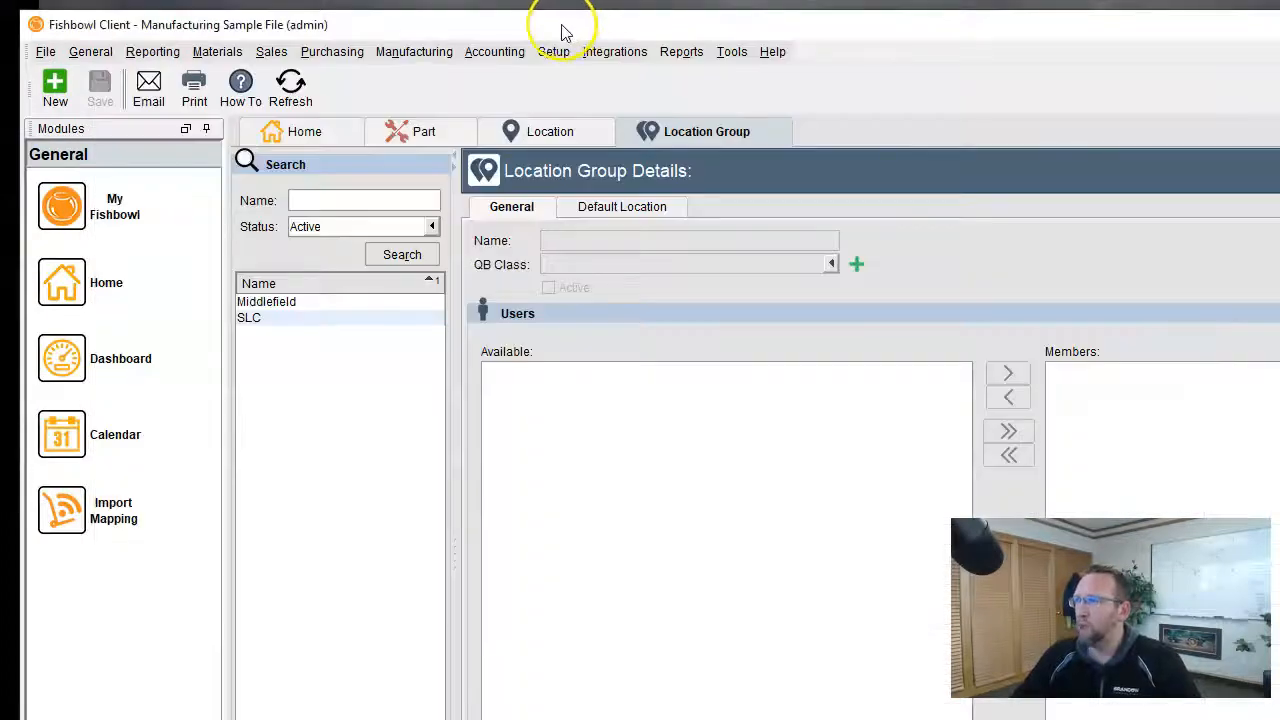
# Step: Check the Accounting Integration module's options in Fishbowl, and return to Excel to review the Cost column in InvQtys
pyautogui.click(492, 52)
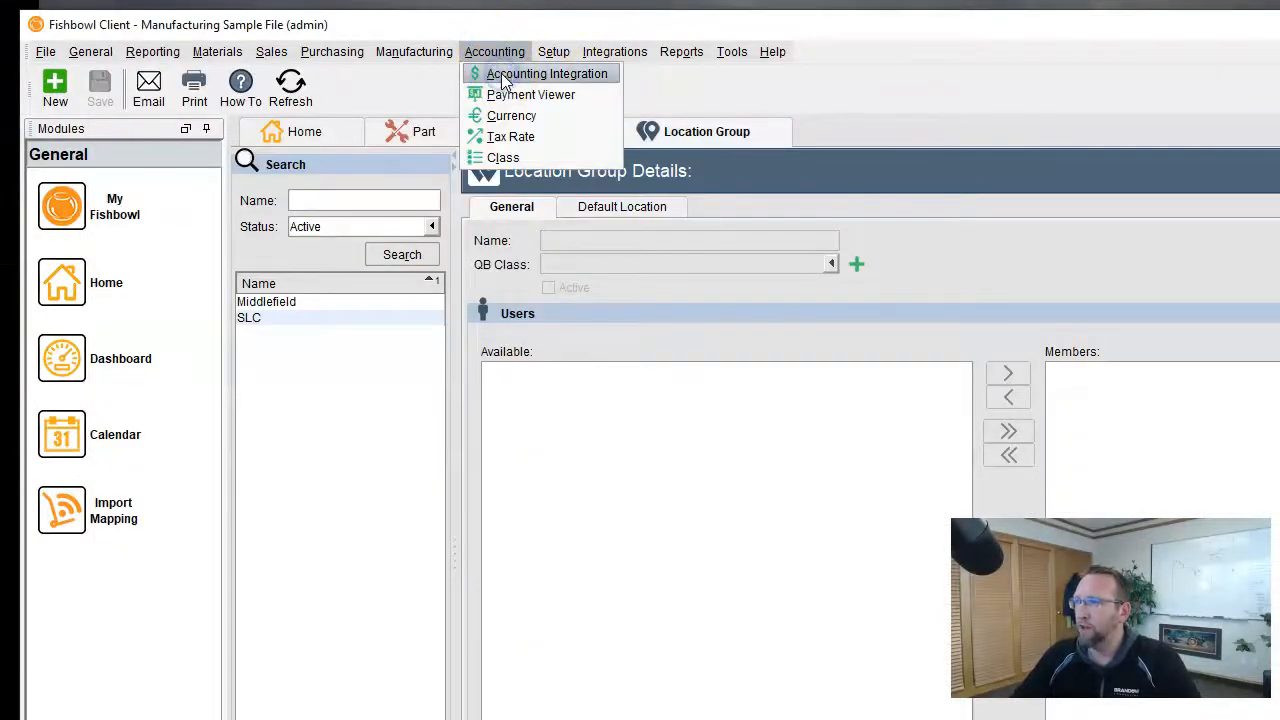
pyautogui.click(505, 78)
pyautogui.click(733, 52)
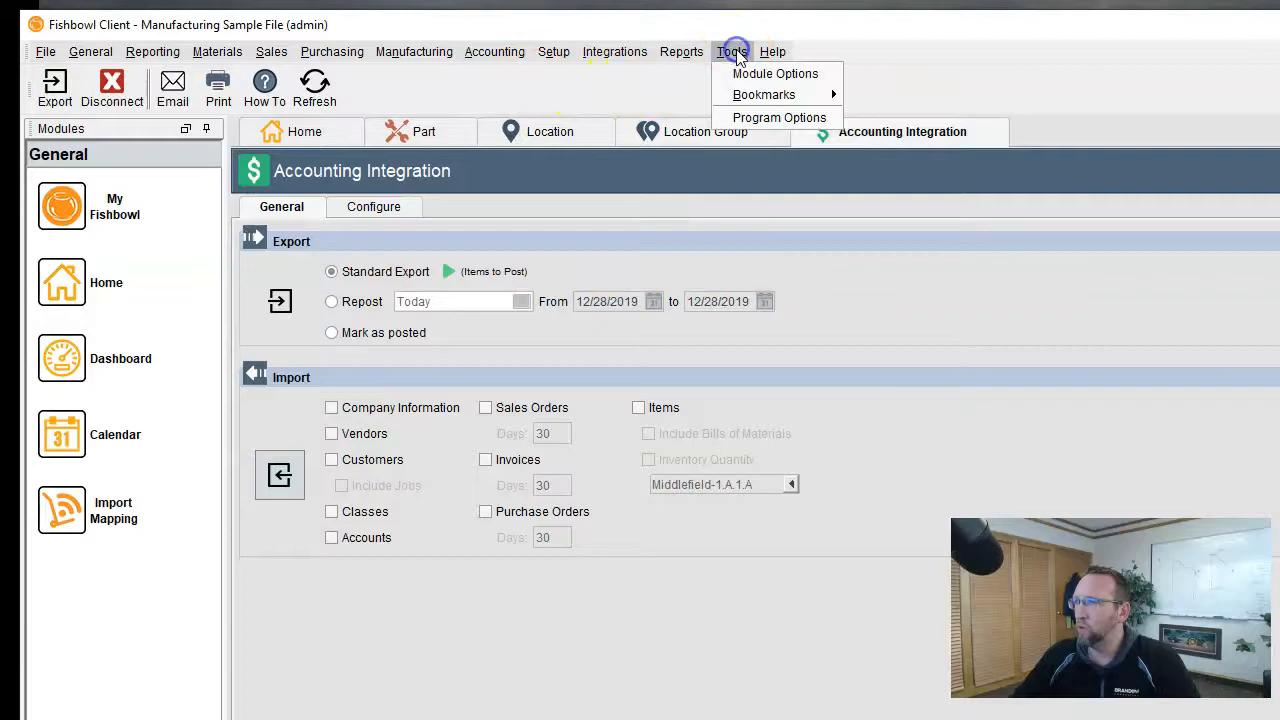
pyautogui.click(741, 75)
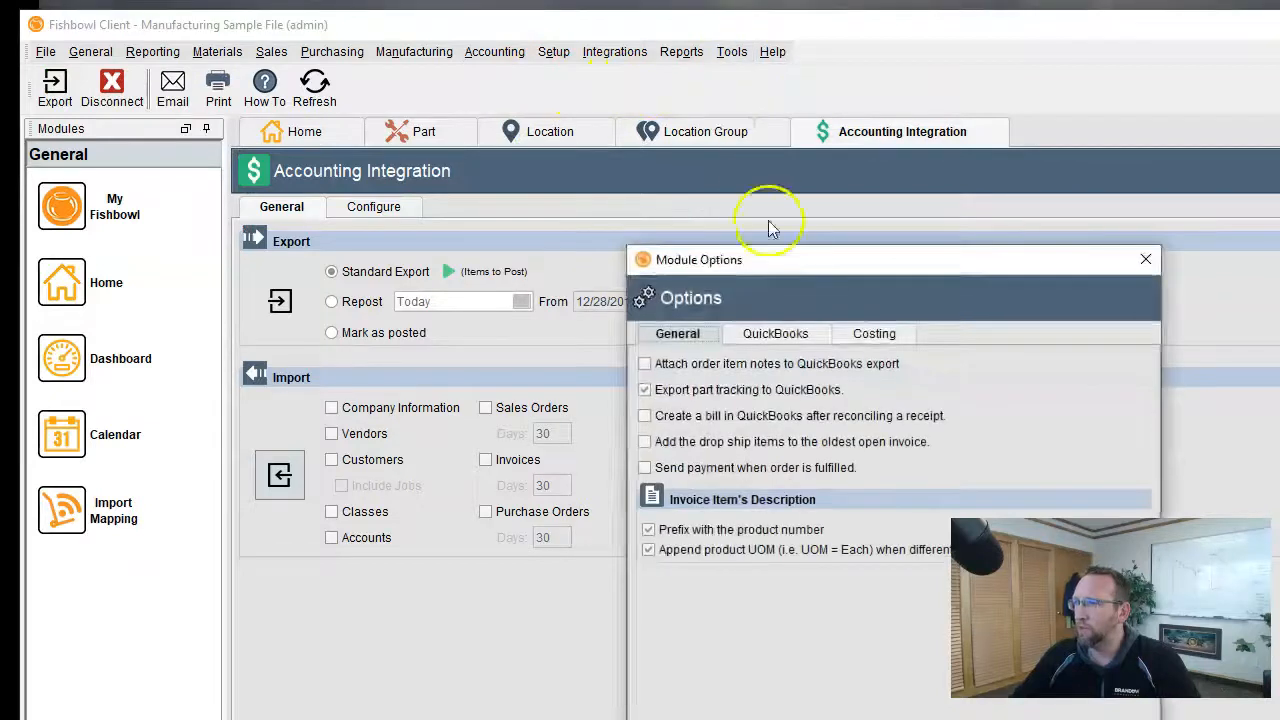
pyautogui.click(521, 183)
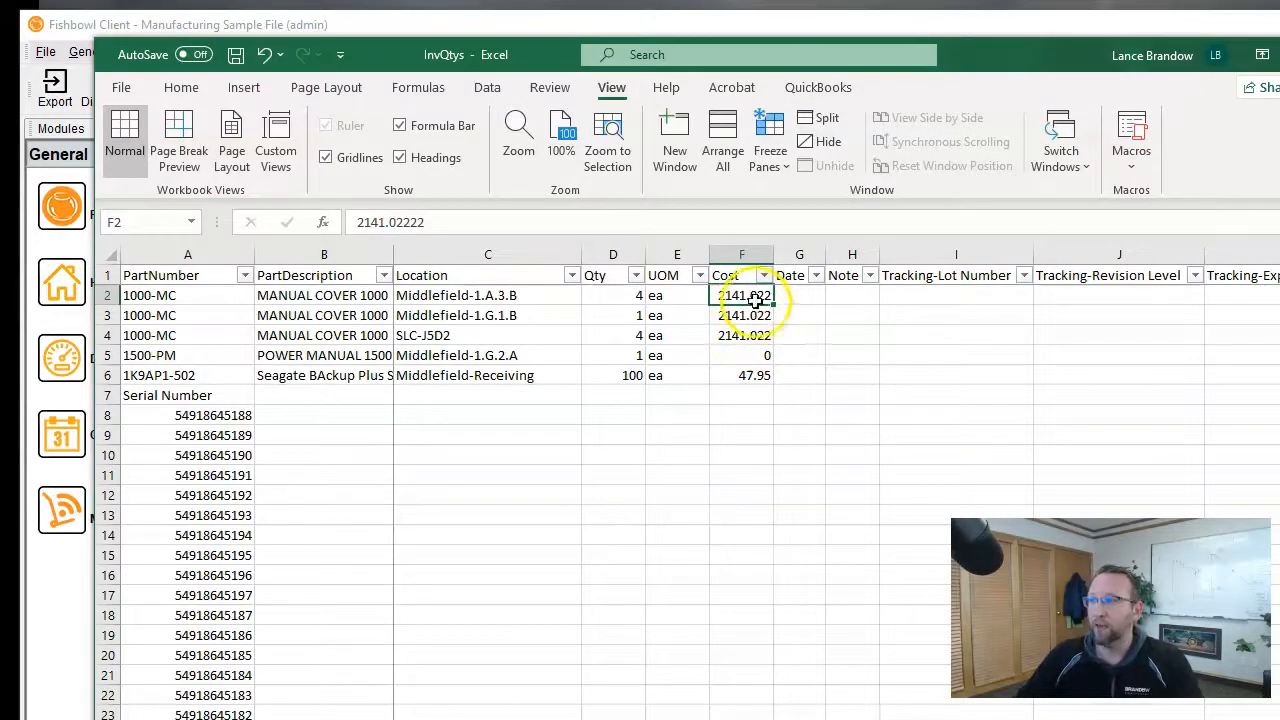
pyautogui.click(740, 297)
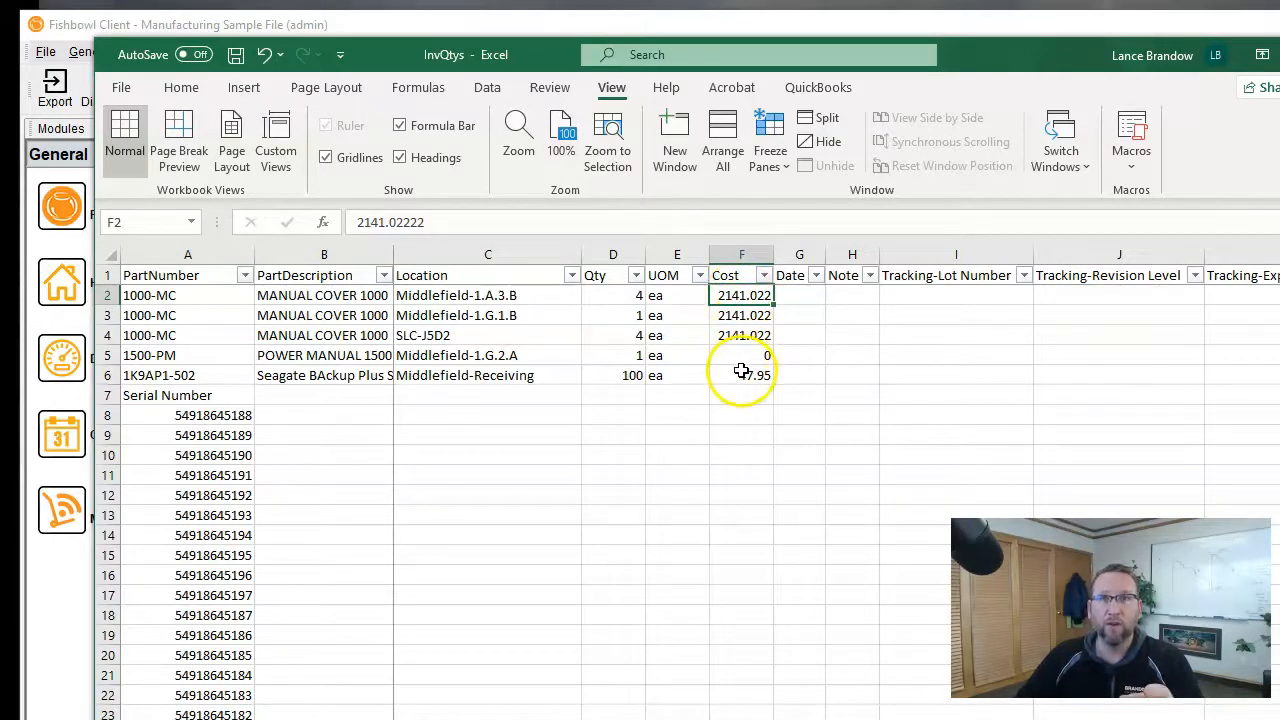
pyautogui.click(741, 255)
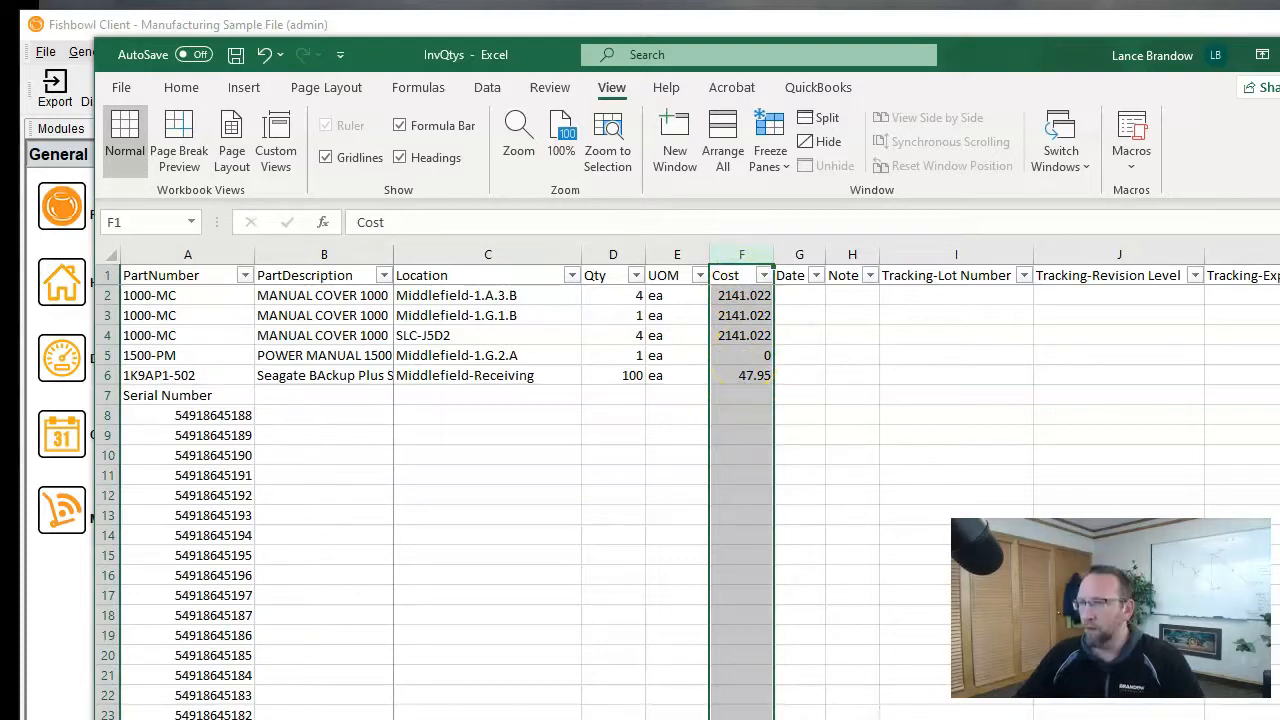
# Step: Switch to Fishbowl, open the import wizard and select the Part Product And Vendor Pricing import type
pyautogui.hotkey('alt', 'Tab')
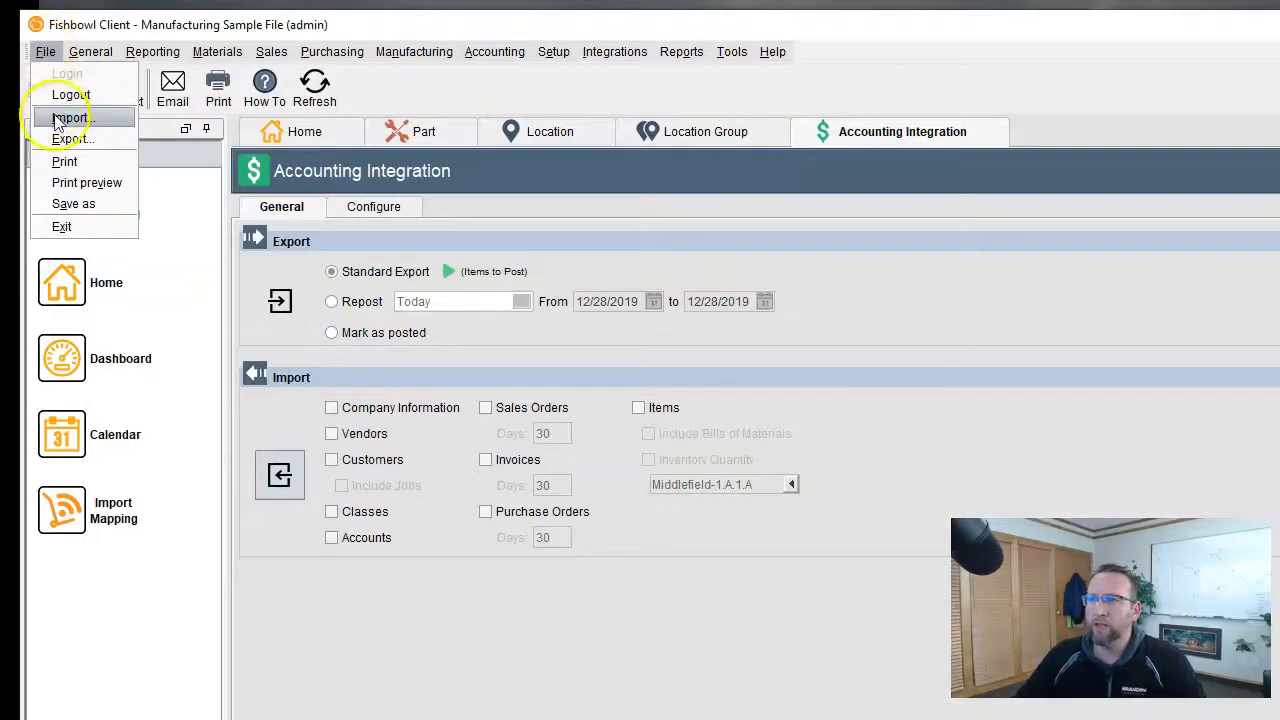
pyautogui.click(58, 117)
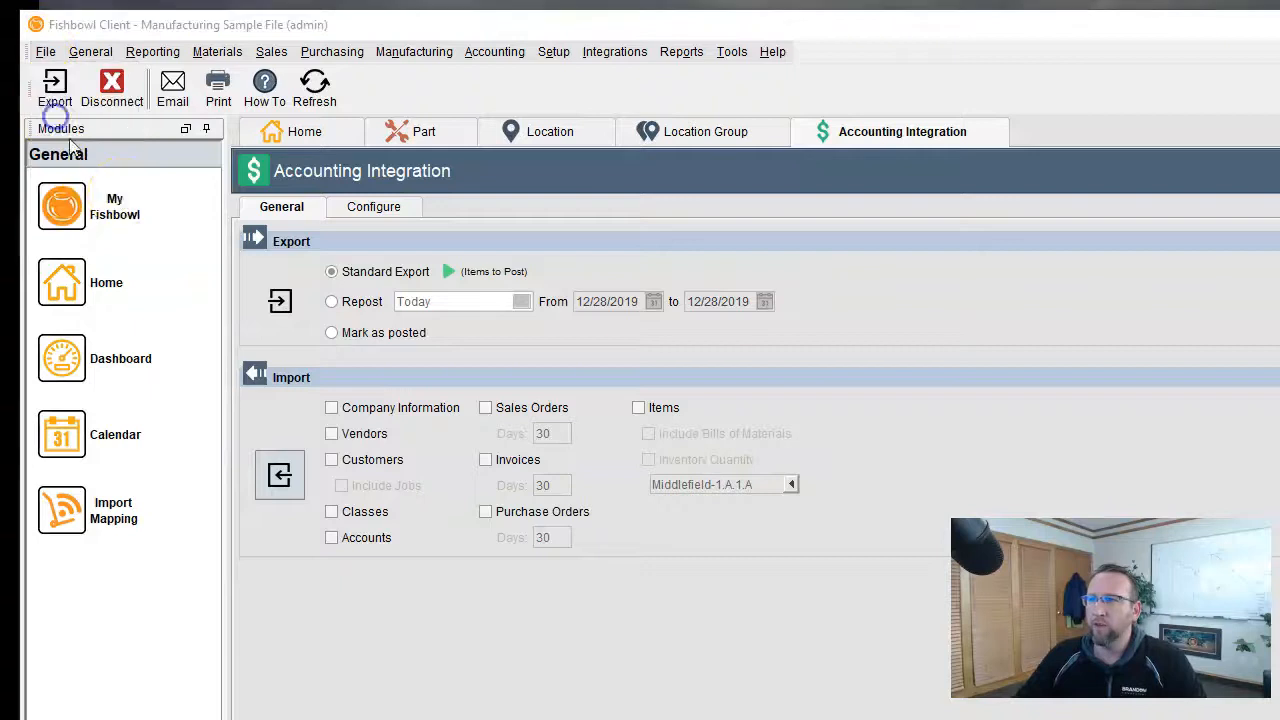
pyautogui.scroll(-5, 640, 325)
pyautogui.scroll(-3, 630, 328)
pyautogui.click(575, 396)
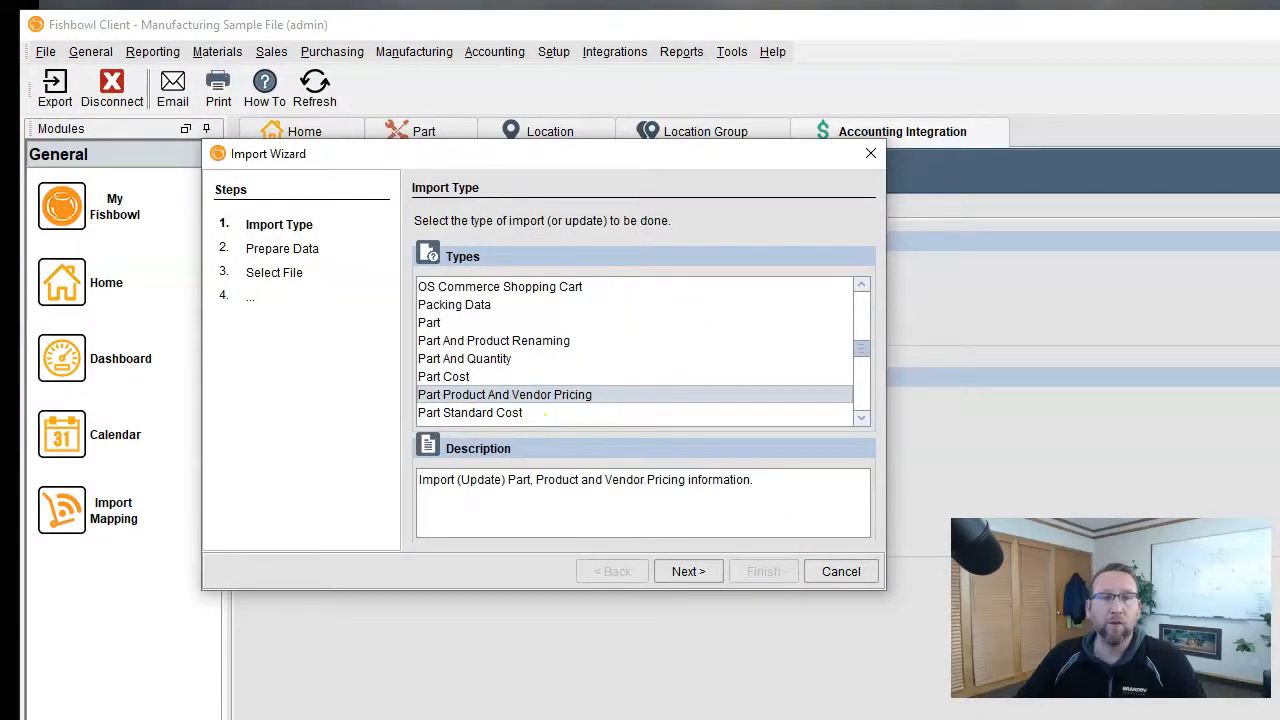
# Step: Switch to the PPVendorPricing ready to import workbook, review its StdCost column, and return to the InvQtys workbook
pyautogui.hotkey('alt', 'Tab')
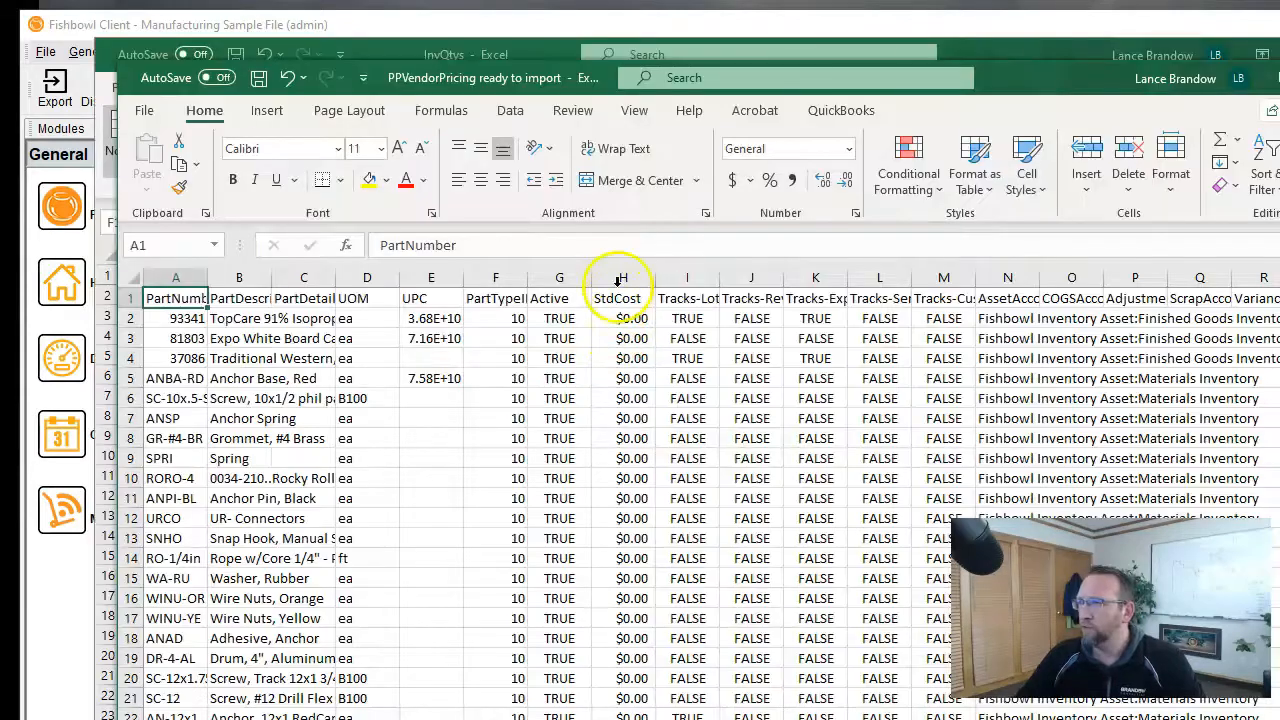
pyautogui.click(622, 277)
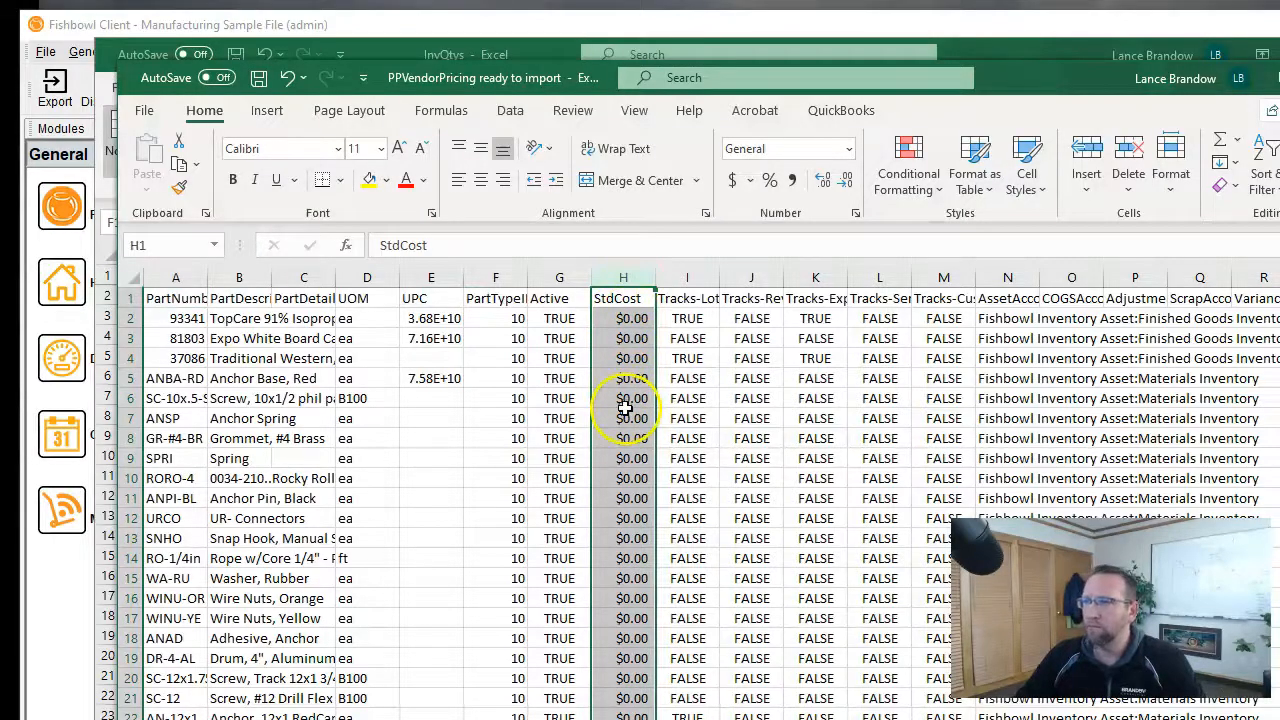
pyautogui.click(1095, 45)
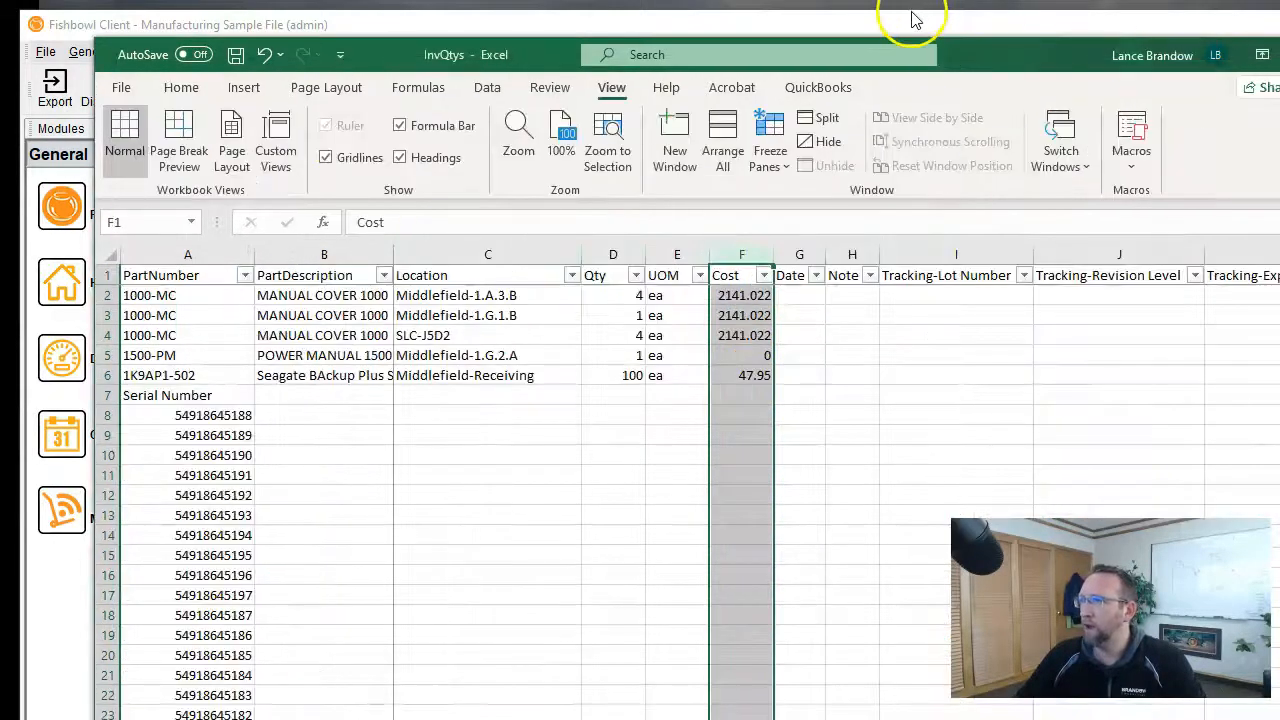
pyautogui.click(905, 26)
pyautogui.click(905, 297)
pyautogui.moveTo(922, 297); pyautogui.dragTo(838, 292)
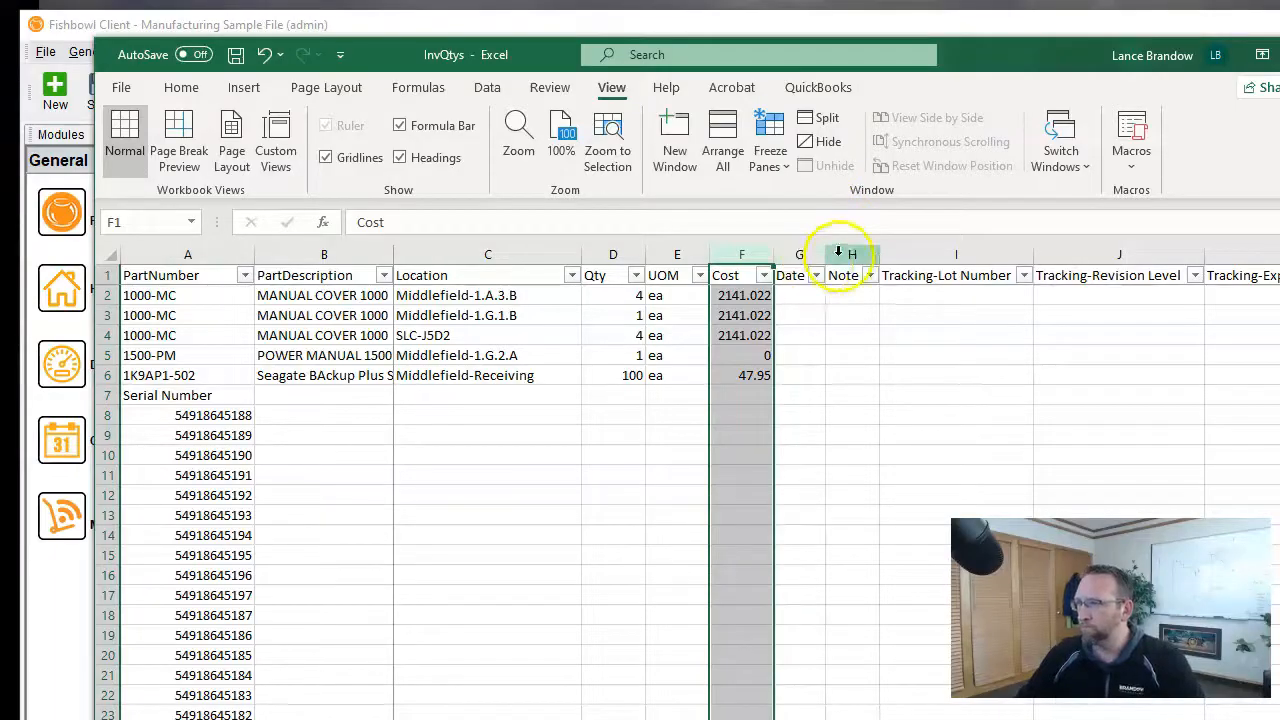
# Step: Widen the Date column slightly and select its cells G2:G6, followed by G7:G13, to review them
pyautogui.click(815, 255)
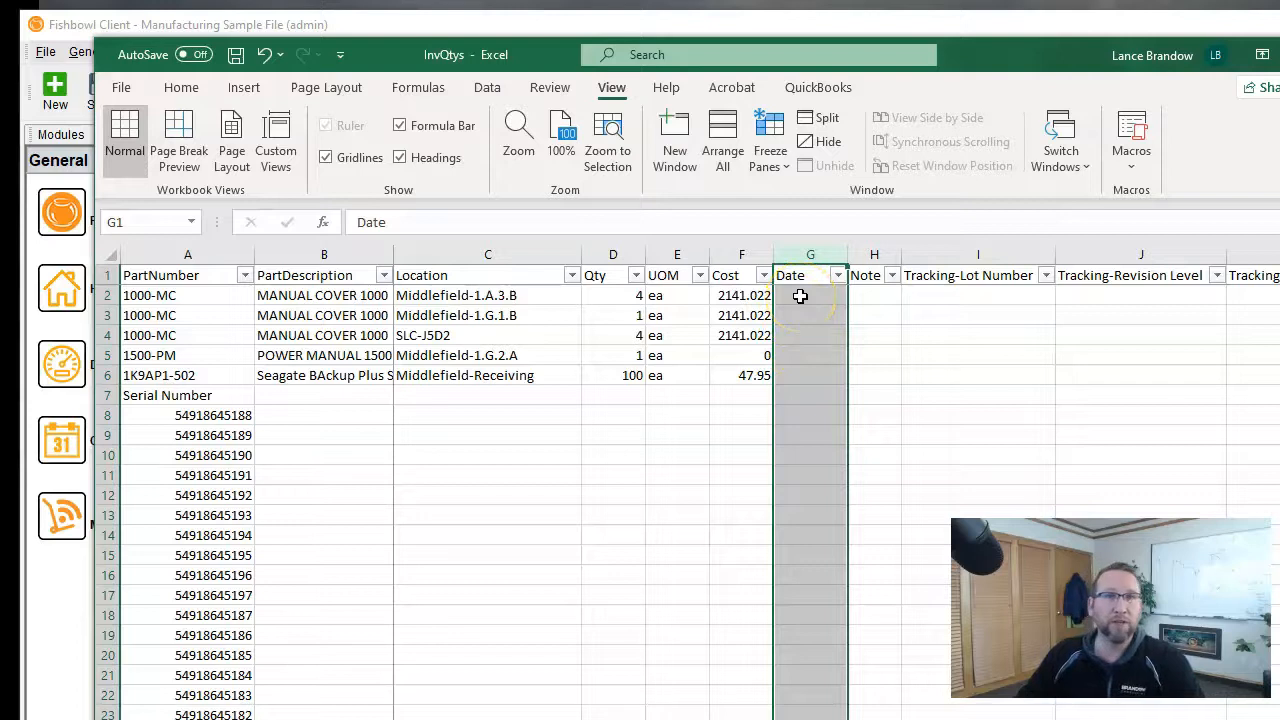
pyautogui.moveTo(800, 296); pyautogui.dragTo(807, 383)
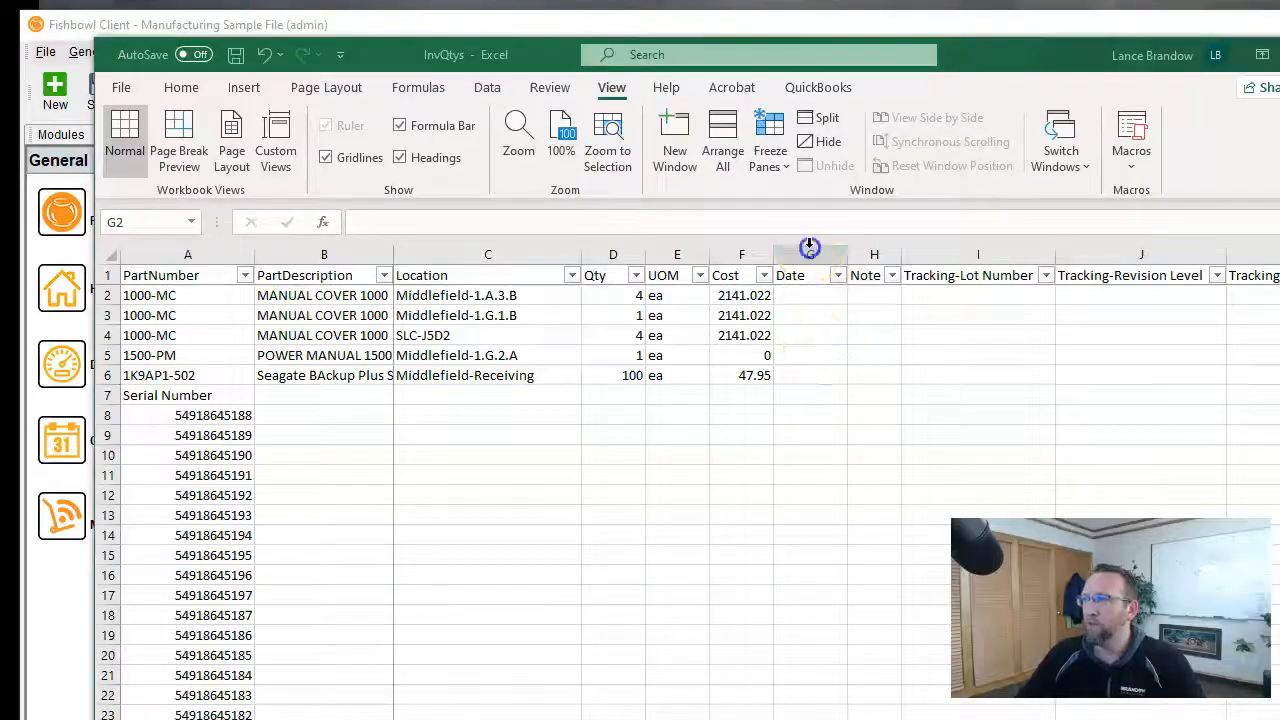
pyautogui.click(811, 247)
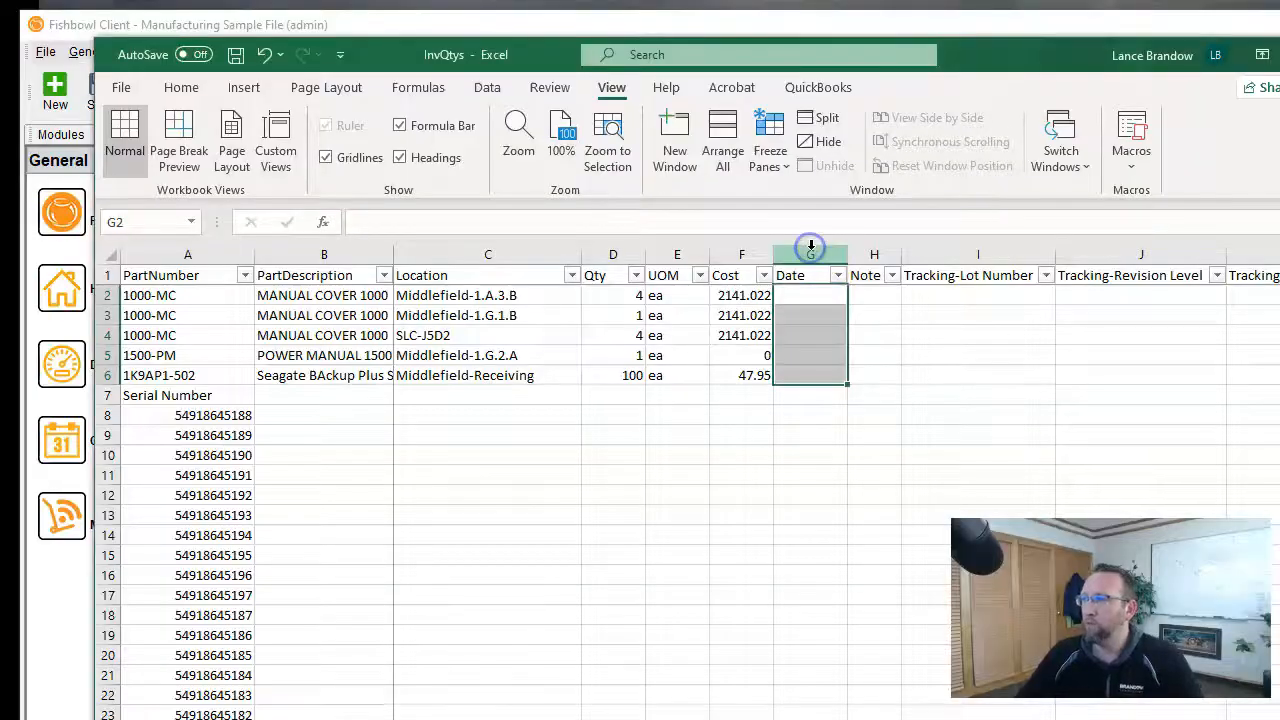
pyautogui.moveTo(810, 395); pyautogui.dragTo(811, 513)
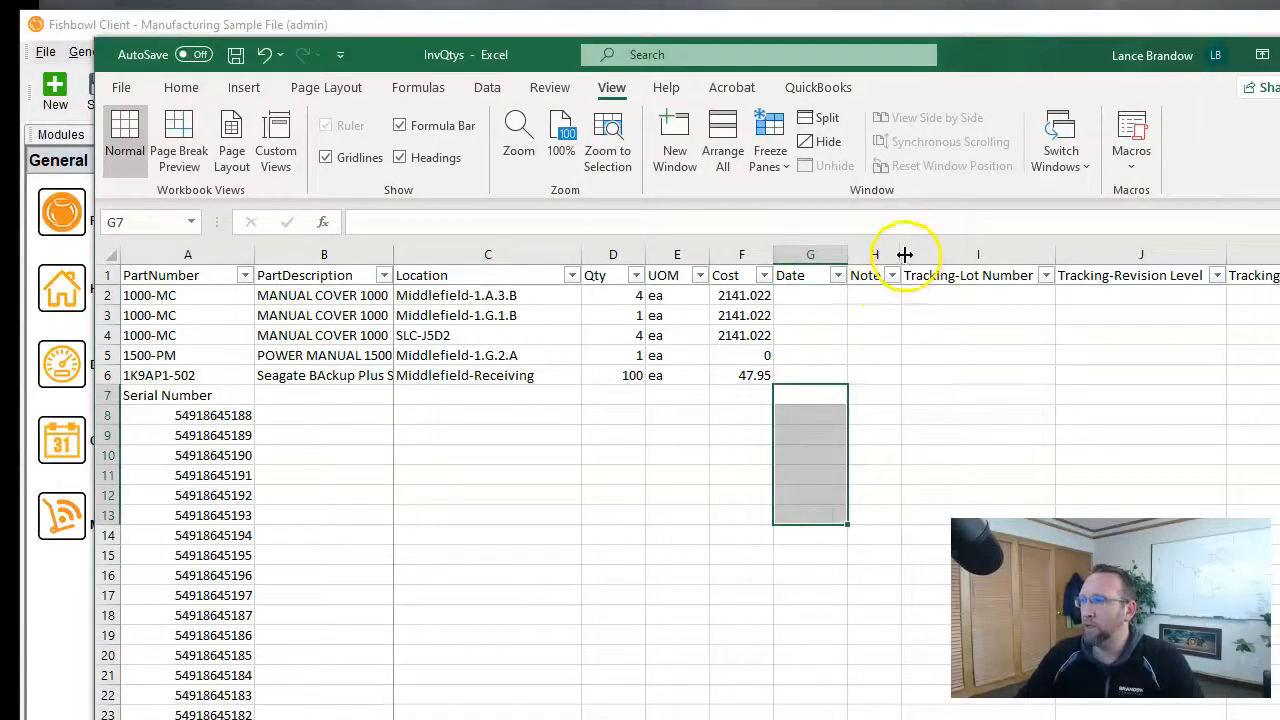
# Step: Widen the Note column and select H2:H6 to review its cells
pyautogui.doubleClick(904, 255)
pyautogui.click(885, 294)
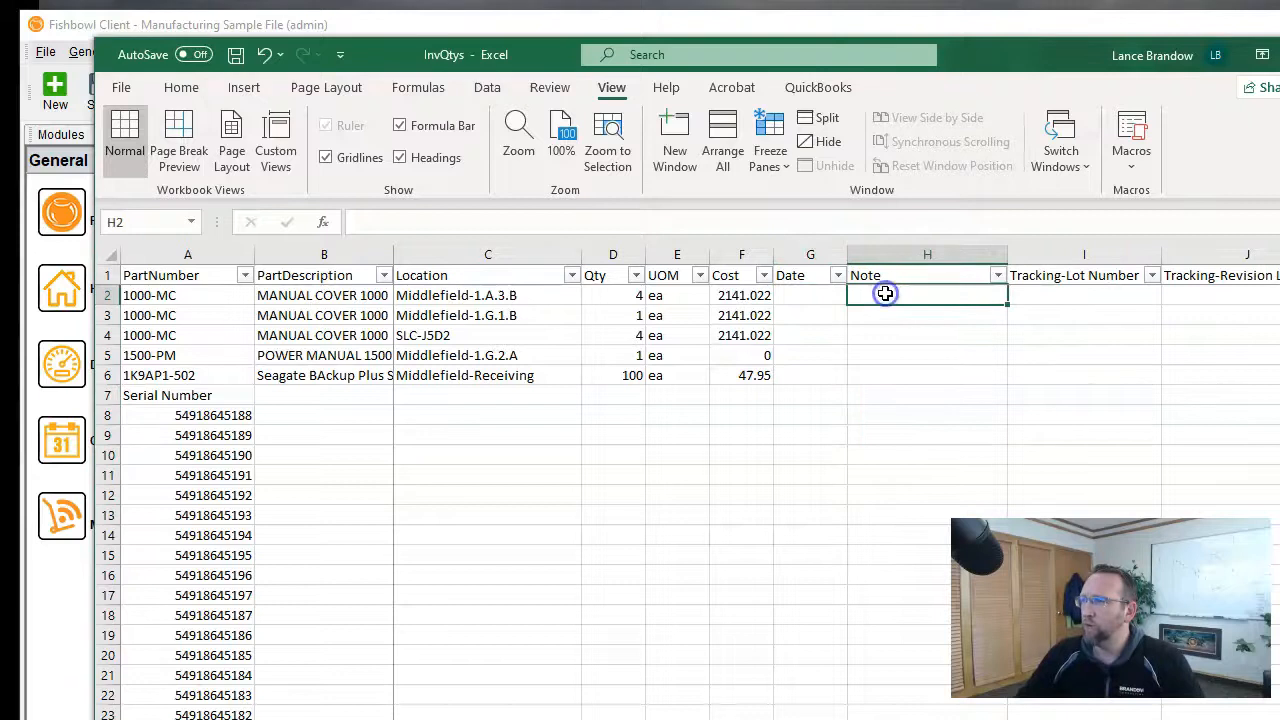
pyautogui.moveTo(885, 294); pyautogui.dragTo(881, 374)
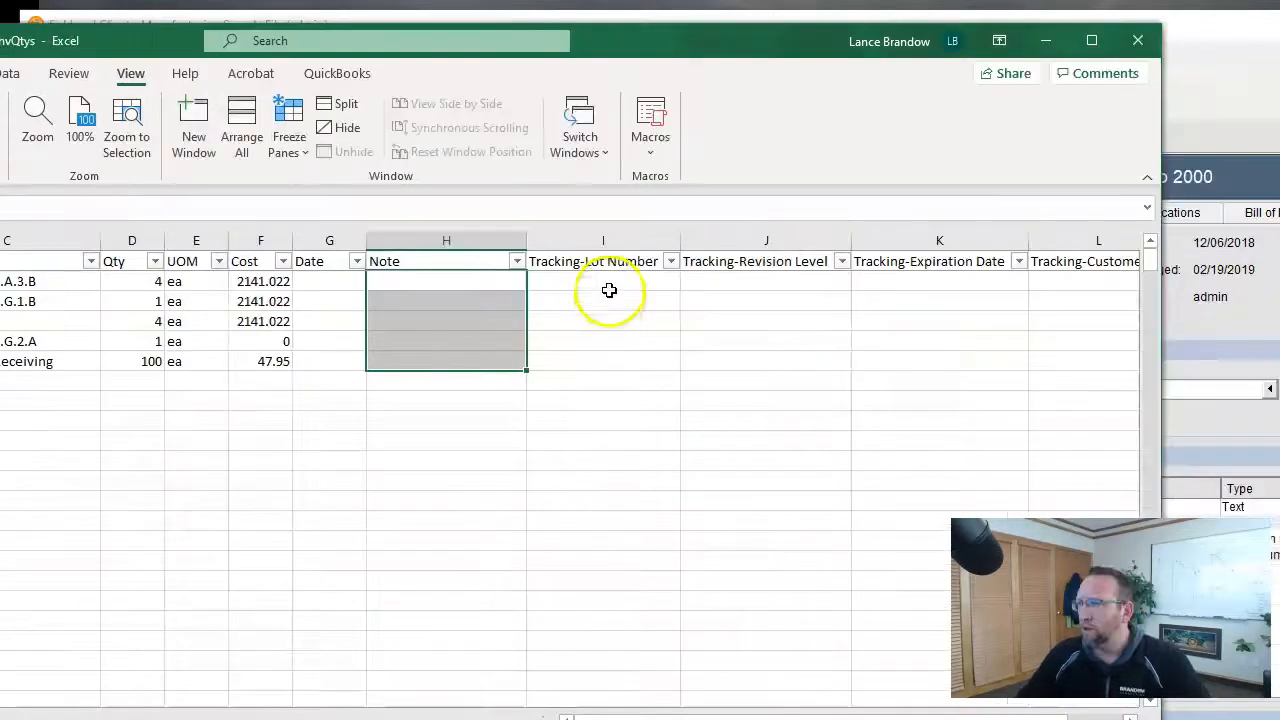
# Step: Review the Tracking-Lot Number and Tracking-Revision Level columns by selecting their cells beside the first parts
pyautogui.click(609, 290)
pyautogui.moveTo(607, 283); pyautogui.dragTo(600, 423)
pyautogui.moveTo(796, 308); pyautogui.dragTo(794, 376)
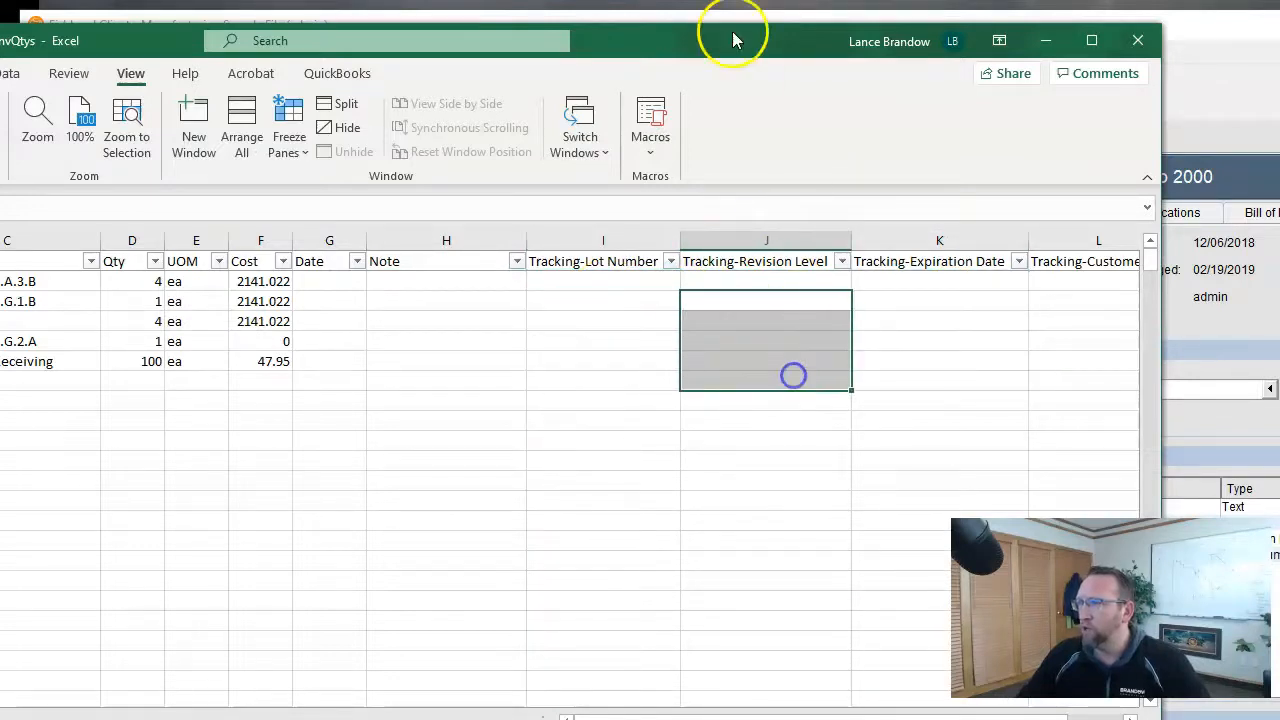
# Step: Switch to Fishbowl's Part module and search for part number 1000 to check the tracking options of part 1000-MC
pyautogui.doubleClick(674, 43)
pyautogui.click(101, 316)
pyautogui.click(113, 317)
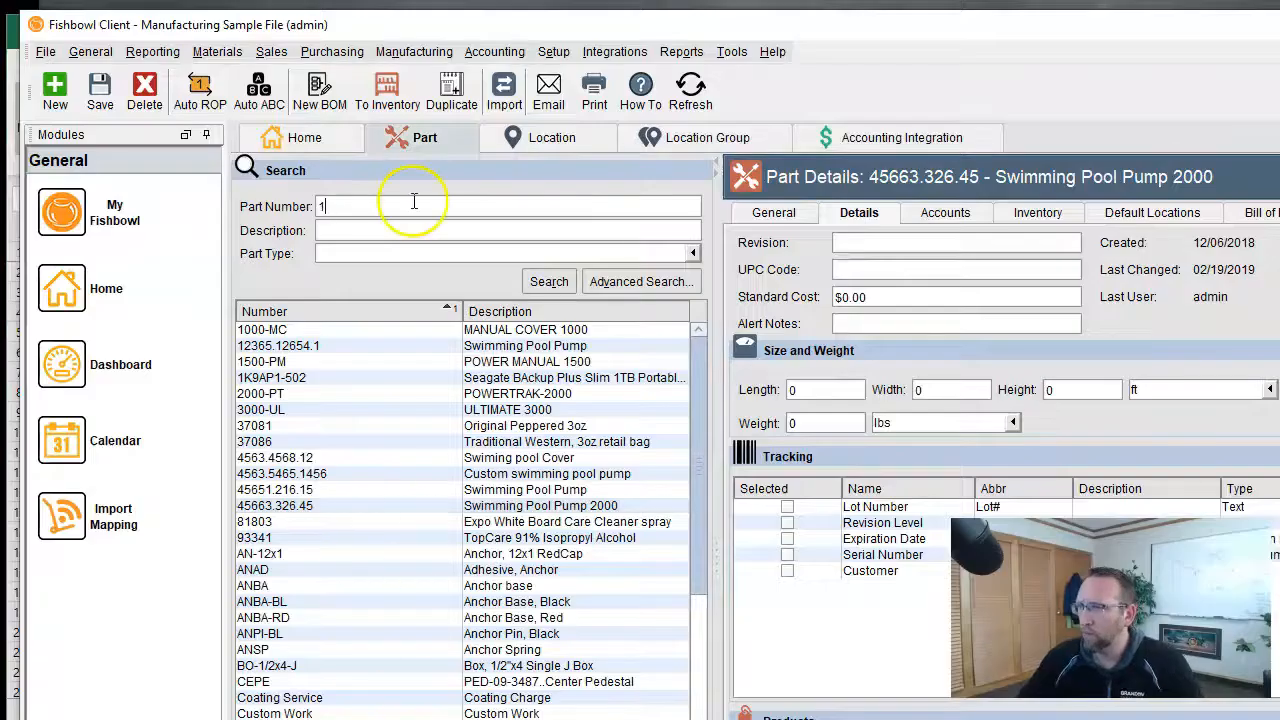
pyautogui.write('000')
pyautogui.press('Return')
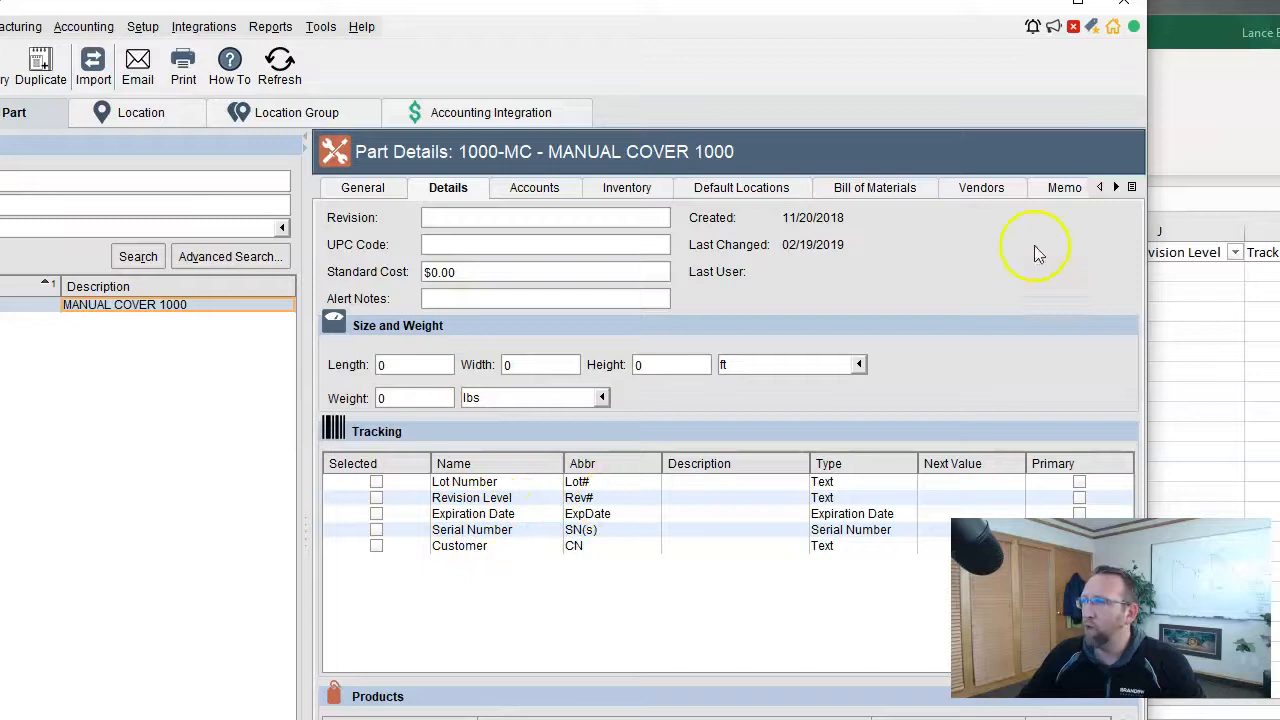
# Step: Bring InvQtys back over Fishbowl and examine the lot numbers in I117:I120 alongside the expiration dates in K117:K120
pyautogui.click(1183, 34)
pyautogui.moveTo(1183, 34); pyautogui.dragTo(797, 32)
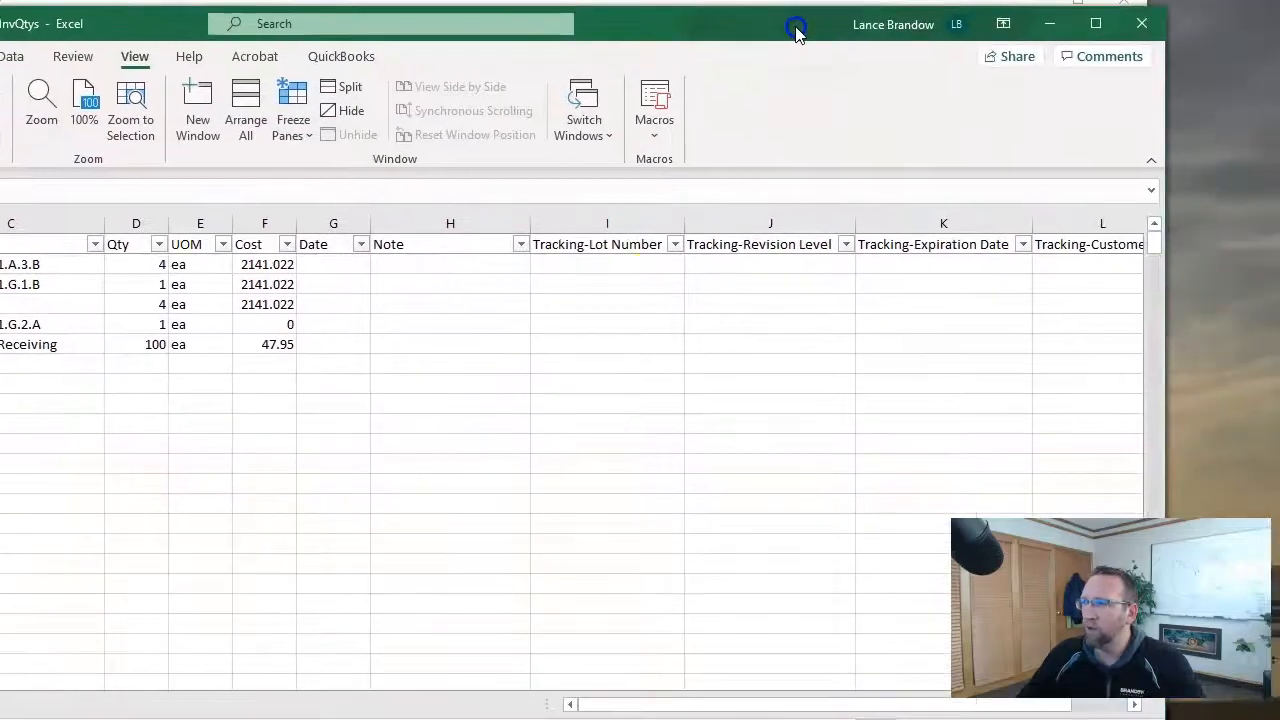
pyautogui.moveTo(676, 18); pyautogui.dragTo(562, 16)
pyautogui.moveTo(1042, 245); pyautogui.dragTo(1040, 372)
pyautogui.moveTo(517, 323); pyautogui.dragTo(517, 376)
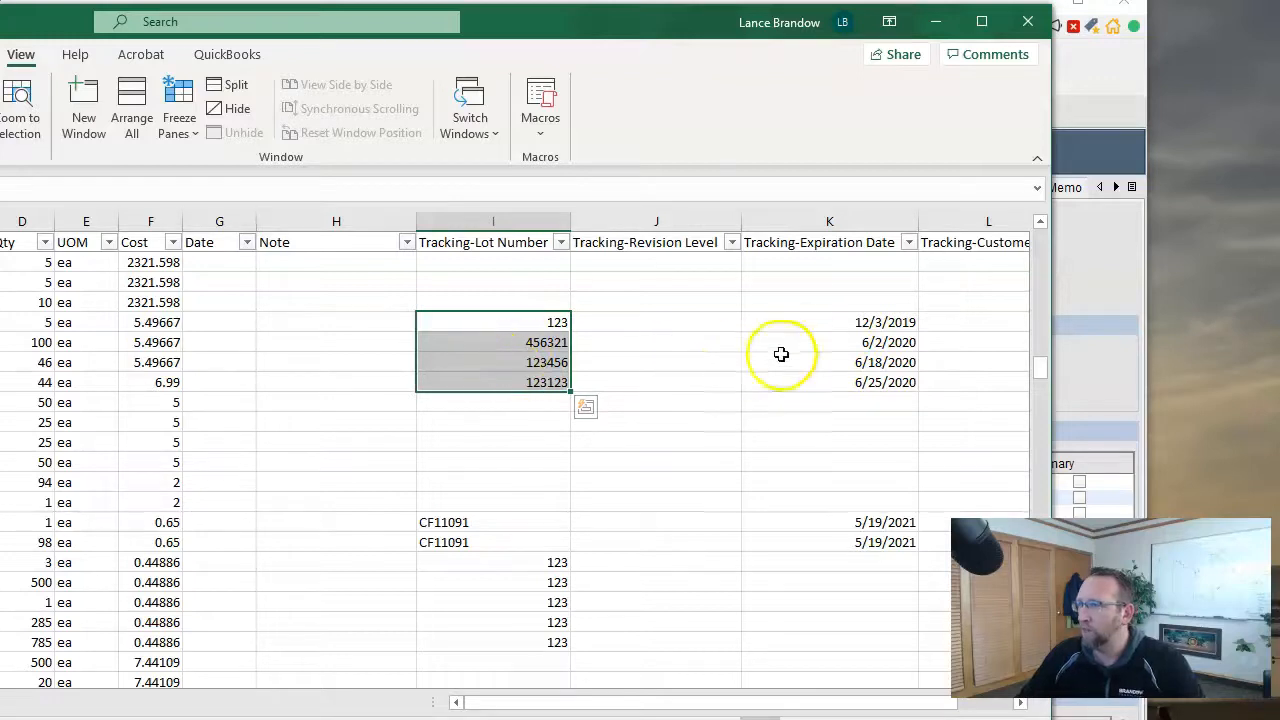
pyautogui.moveTo(806, 324); pyautogui.dragTo(806, 378)
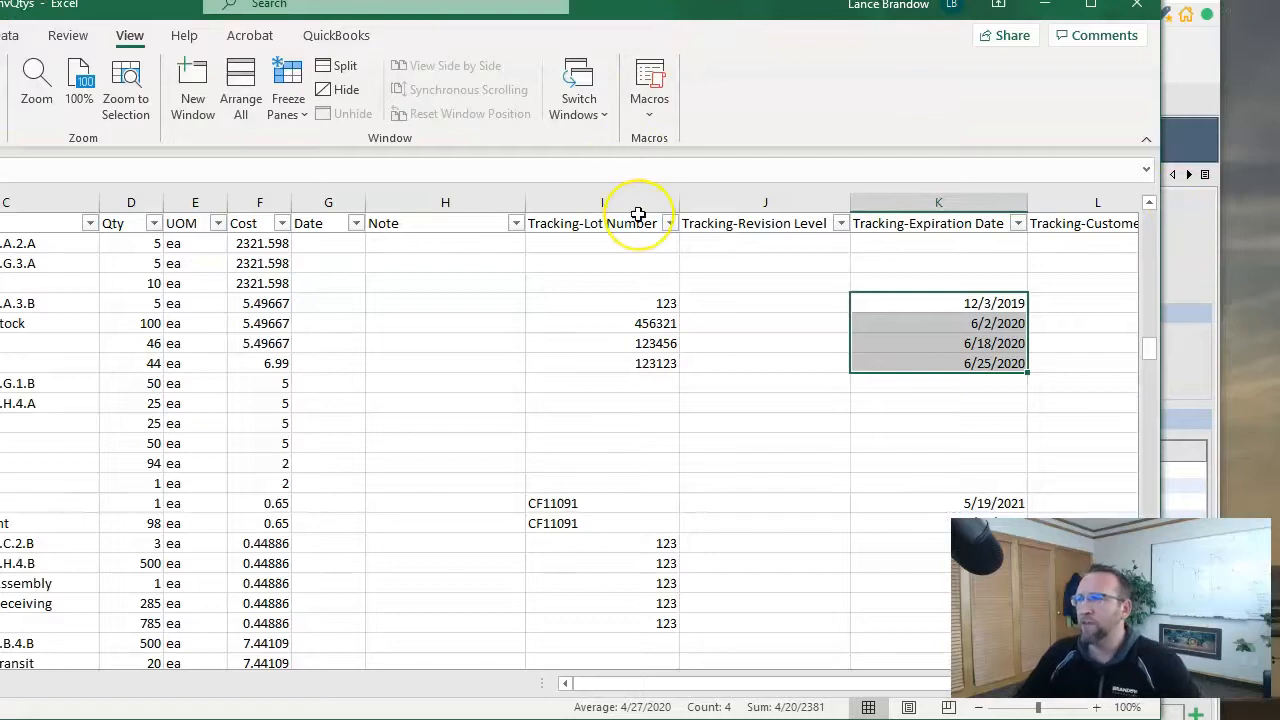
pyautogui.moveTo(630, 306); pyautogui.dragTo(636, 368)
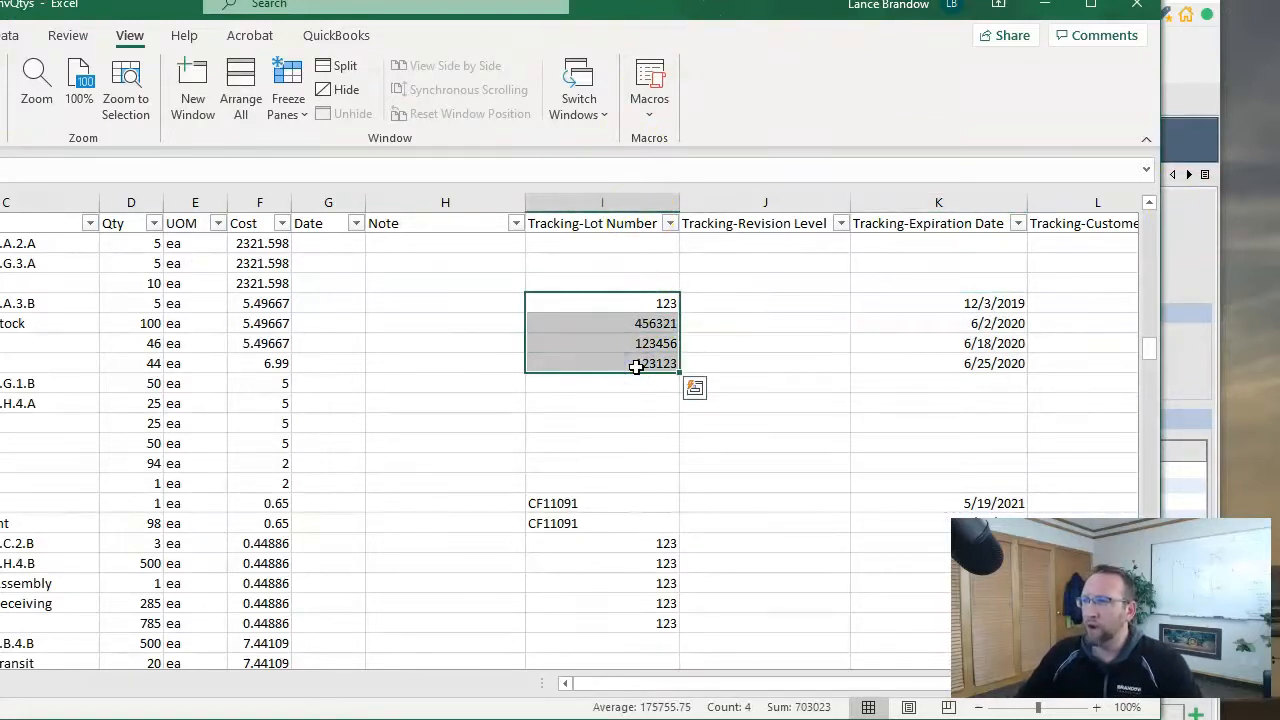
pyautogui.moveTo(614, 303); pyautogui.dragTo(612, 363)
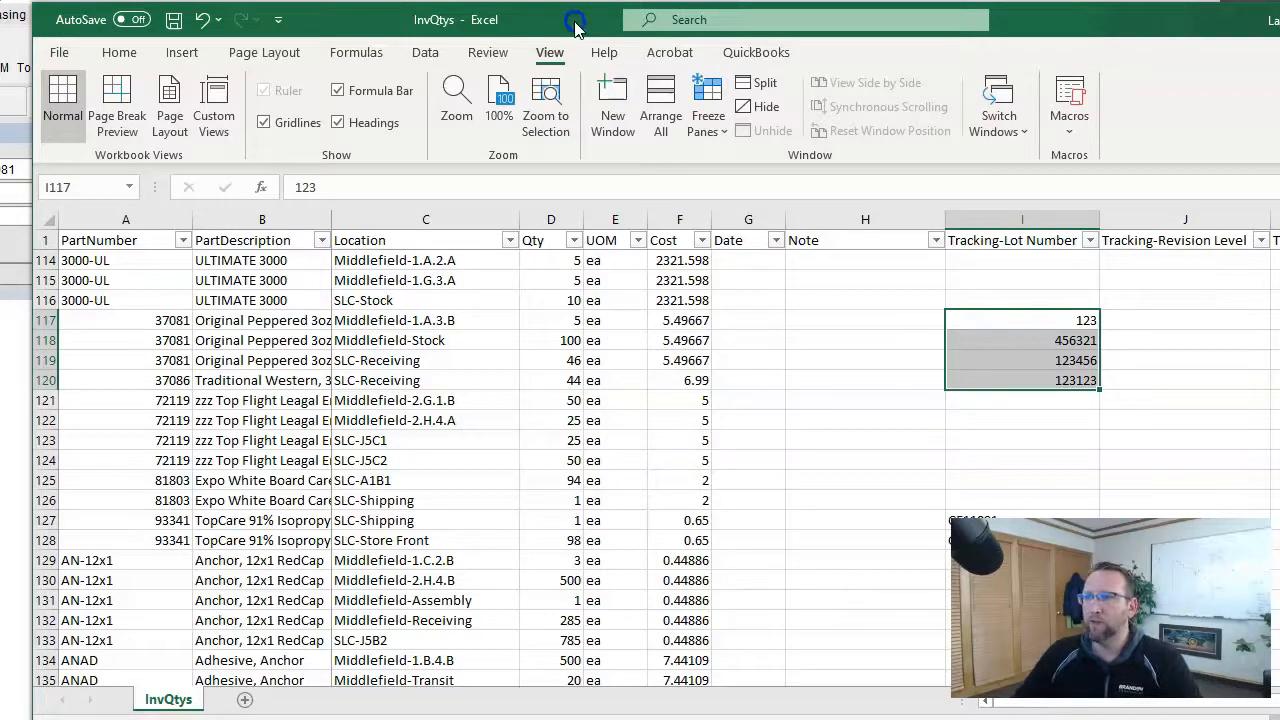
# Step: Examine the PartNumber column, the serial number rows beneath part 1K9AP1-502, and the Tracking-Lot Number cells I2:I6
pyautogui.click(127, 221)
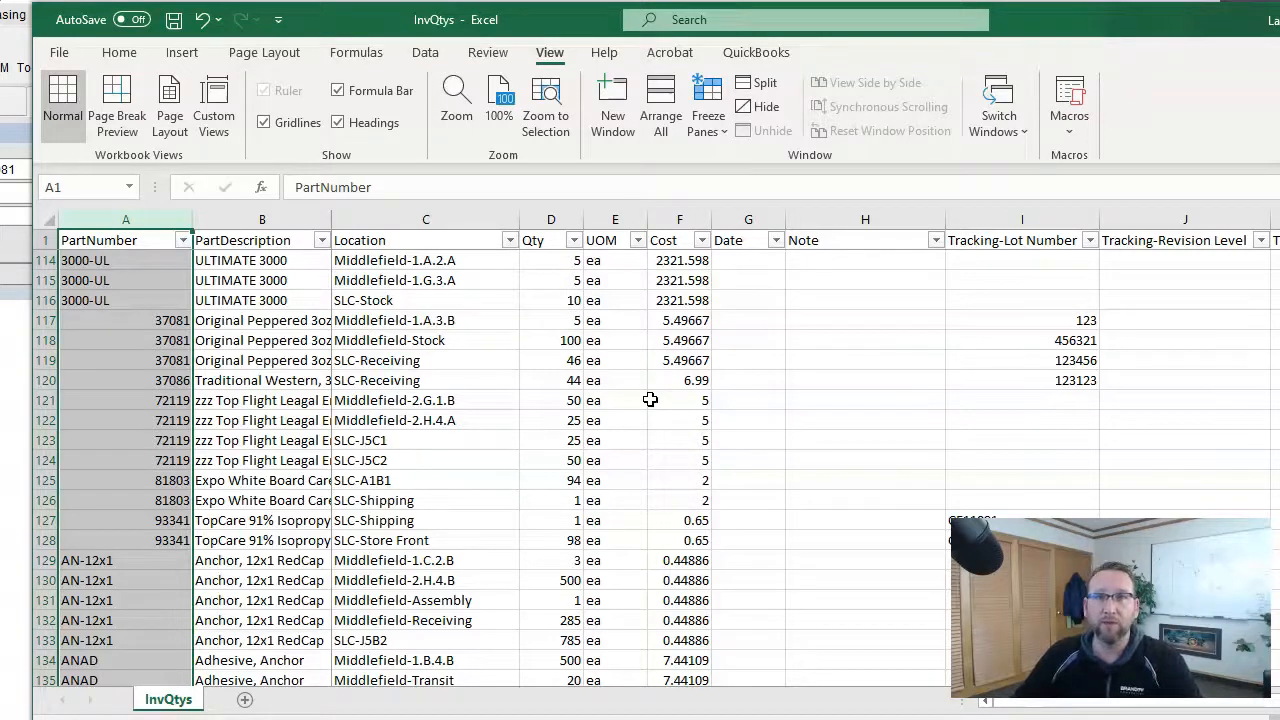
pyautogui.click(133, 318)
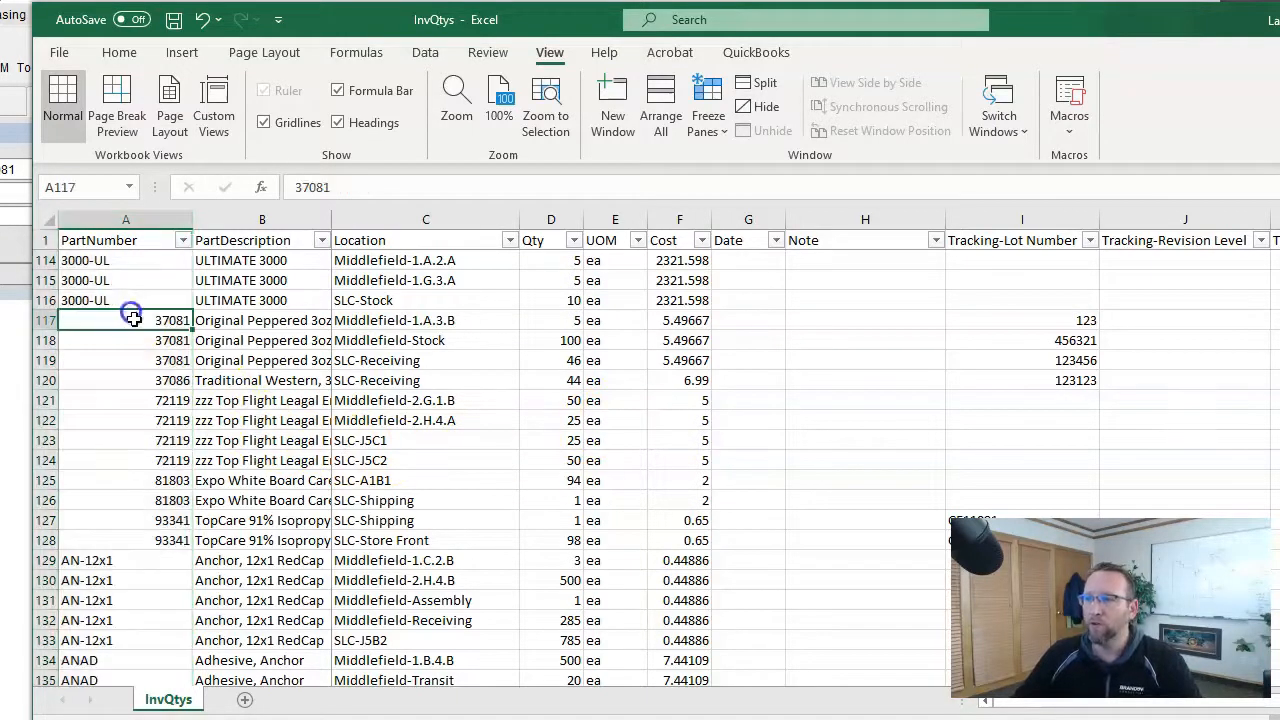
pyautogui.scroll(20, 369, 366)
pyautogui.moveTo(130, 340); pyautogui.dragTo(141, 628)
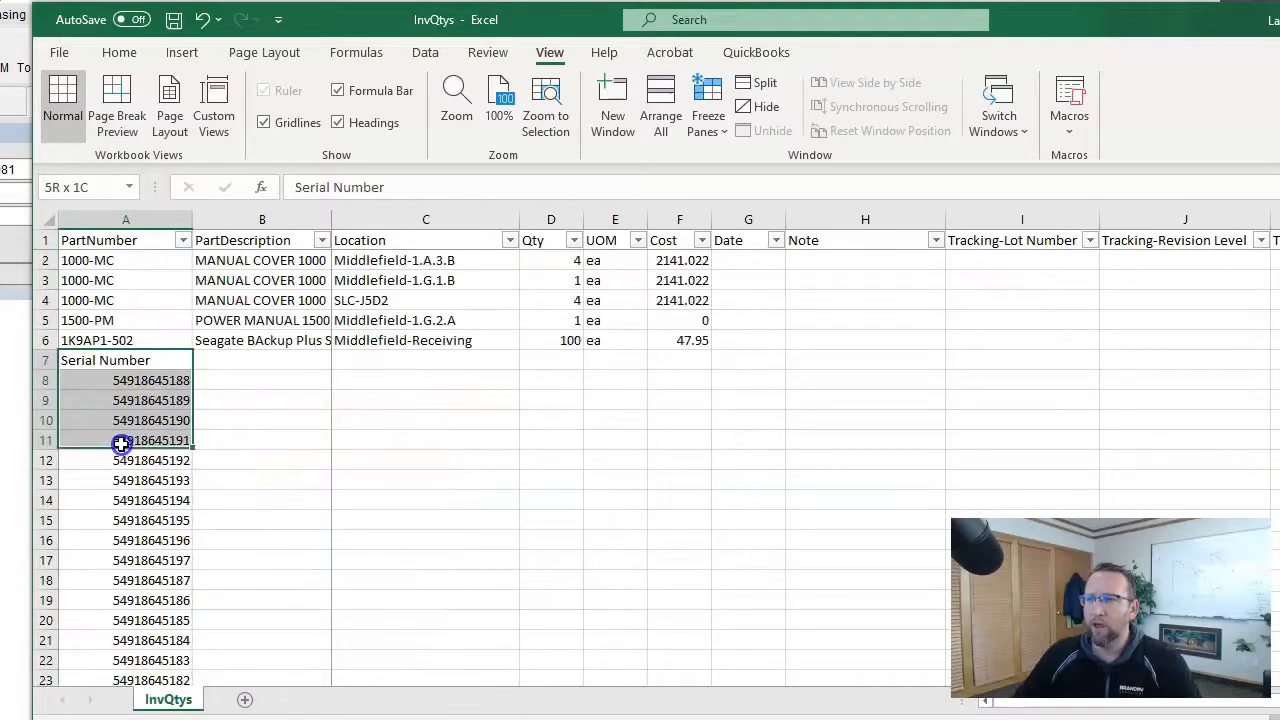
pyautogui.moveTo(120, 443); pyautogui.dragTo(117, 500)
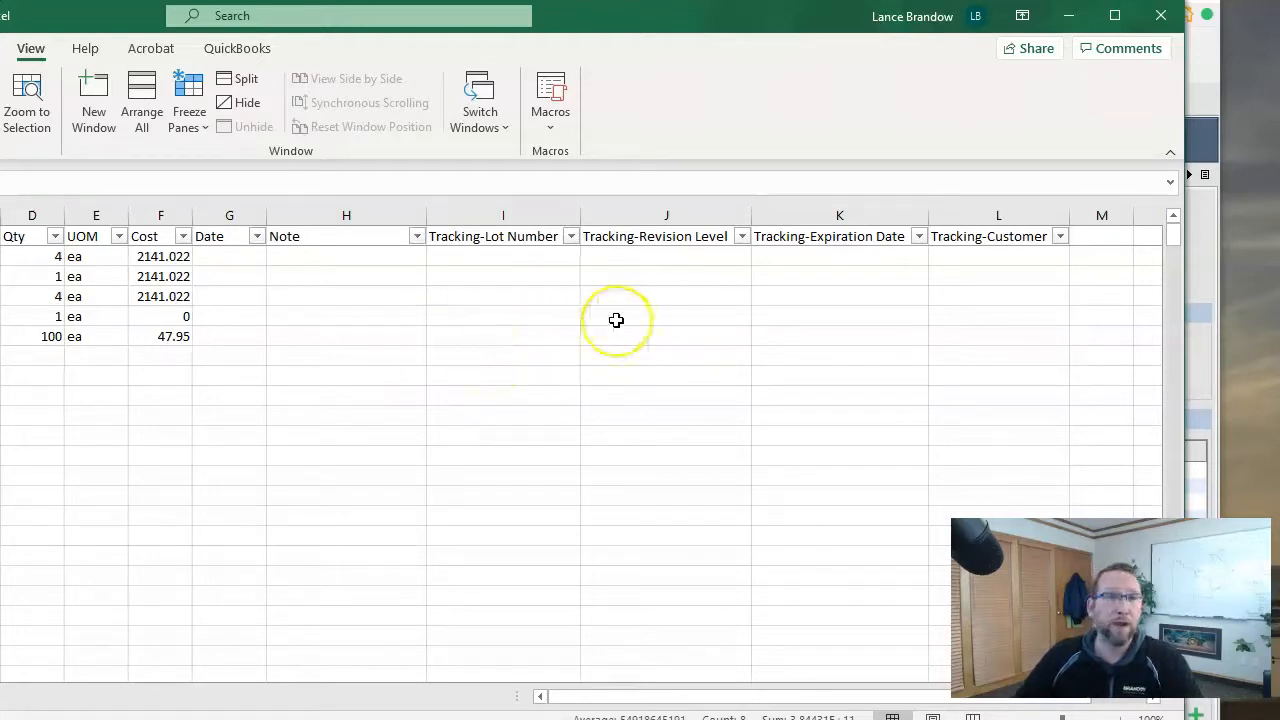
pyautogui.moveTo(500, 256); pyautogui.dragTo(494, 330)
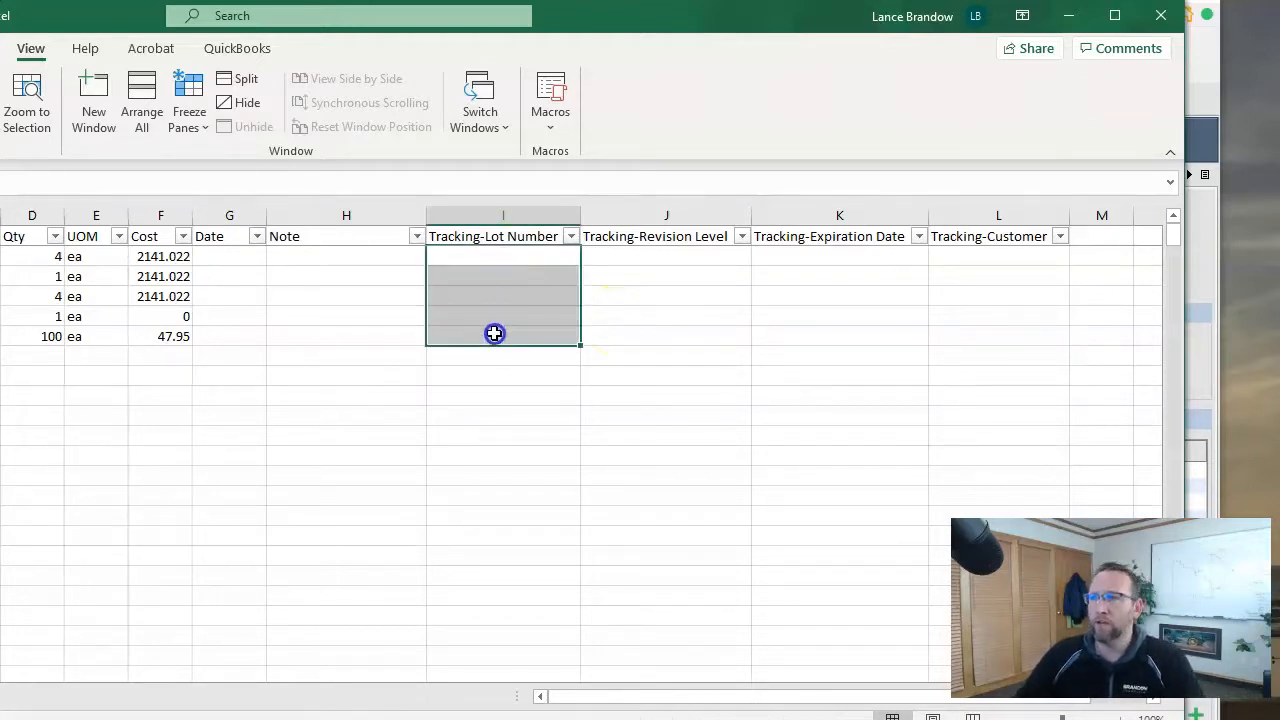
# Step: Enter unknown in the first Tracking-Lot Number cell and fill it down and across to cover I2:J5
pyautogui.click(500, 257)
pyautogui.write('un')
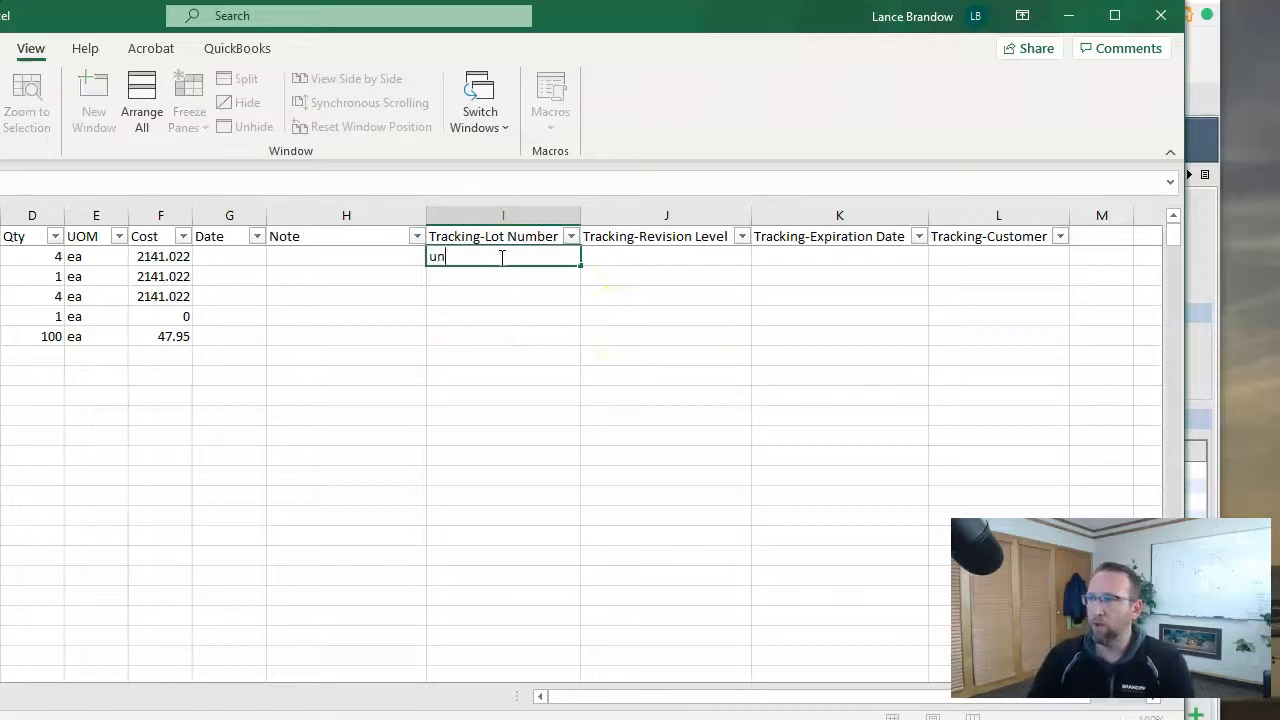
pyautogui.write('known')
pyautogui.press('Return')
pyautogui.click(551, 260)
pyautogui.moveTo(579, 266); pyautogui.dragTo(660, 317)
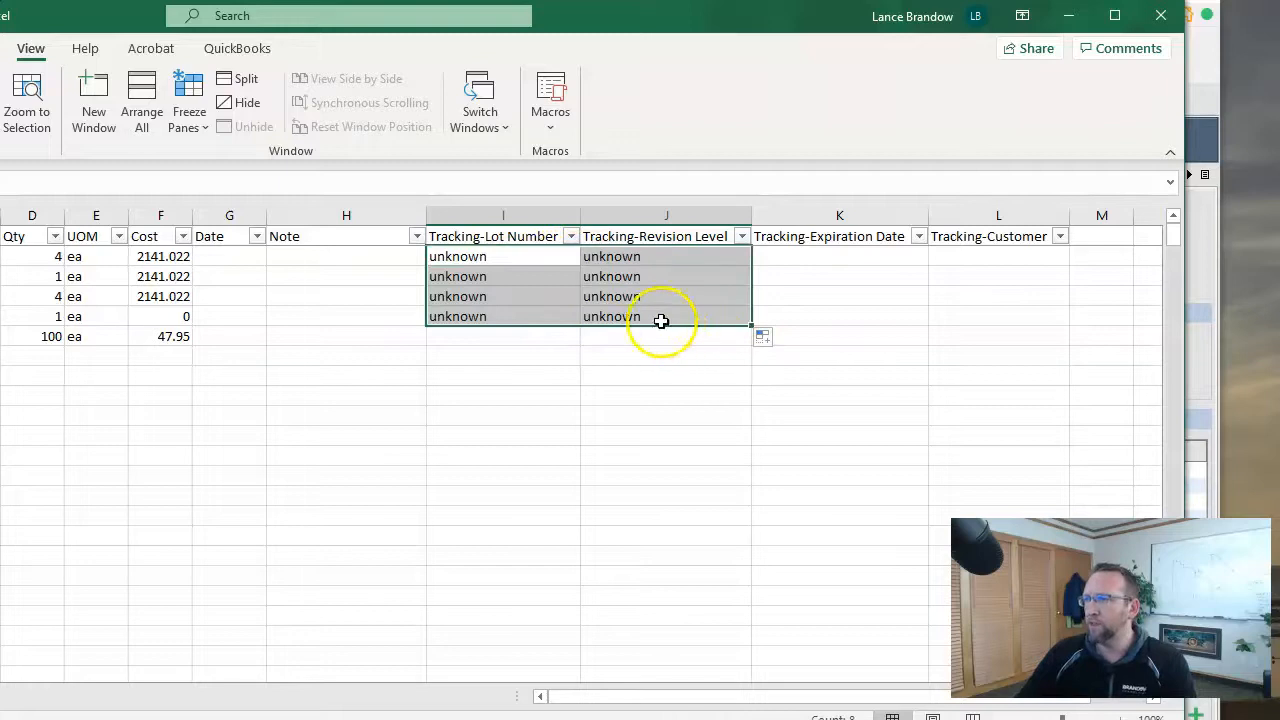
# Step: Review the empty expiration date cells K2:K5, and clear the placeholder text from I2:J5
pyautogui.moveTo(814, 256); pyautogui.dragTo(831, 314)
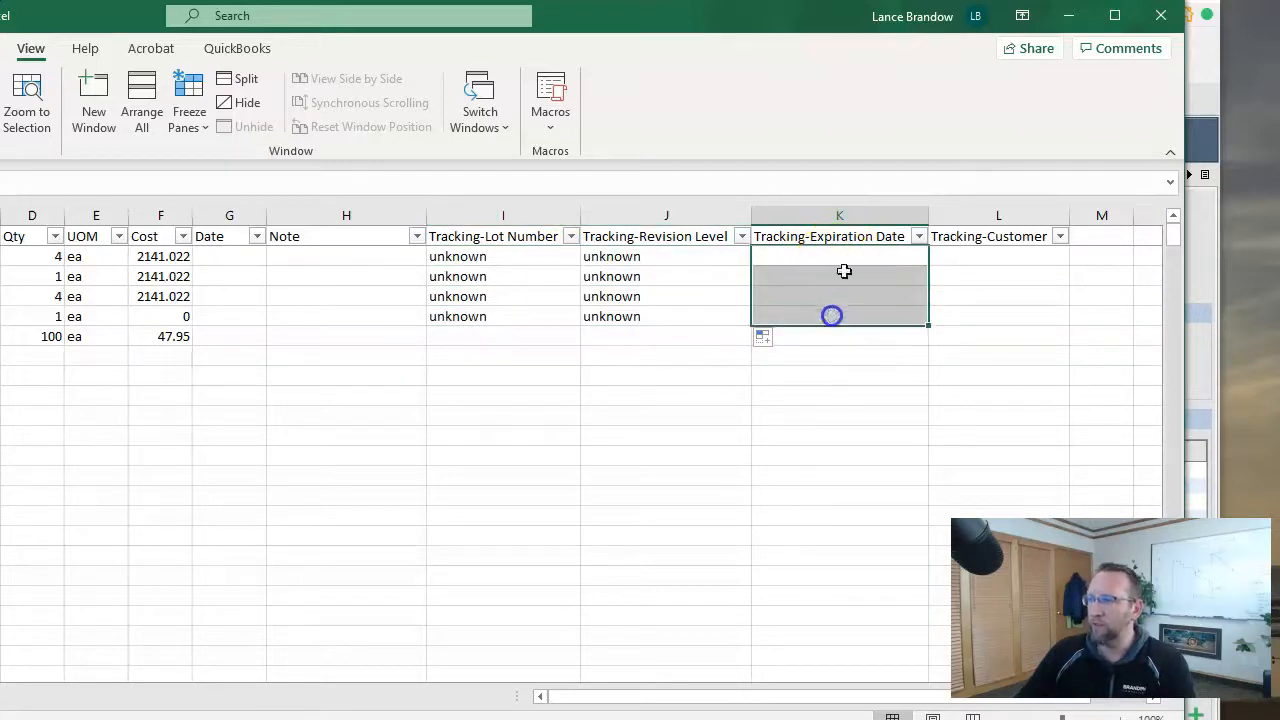
pyautogui.moveTo(489, 263); pyautogui.dragTo(613, 317)
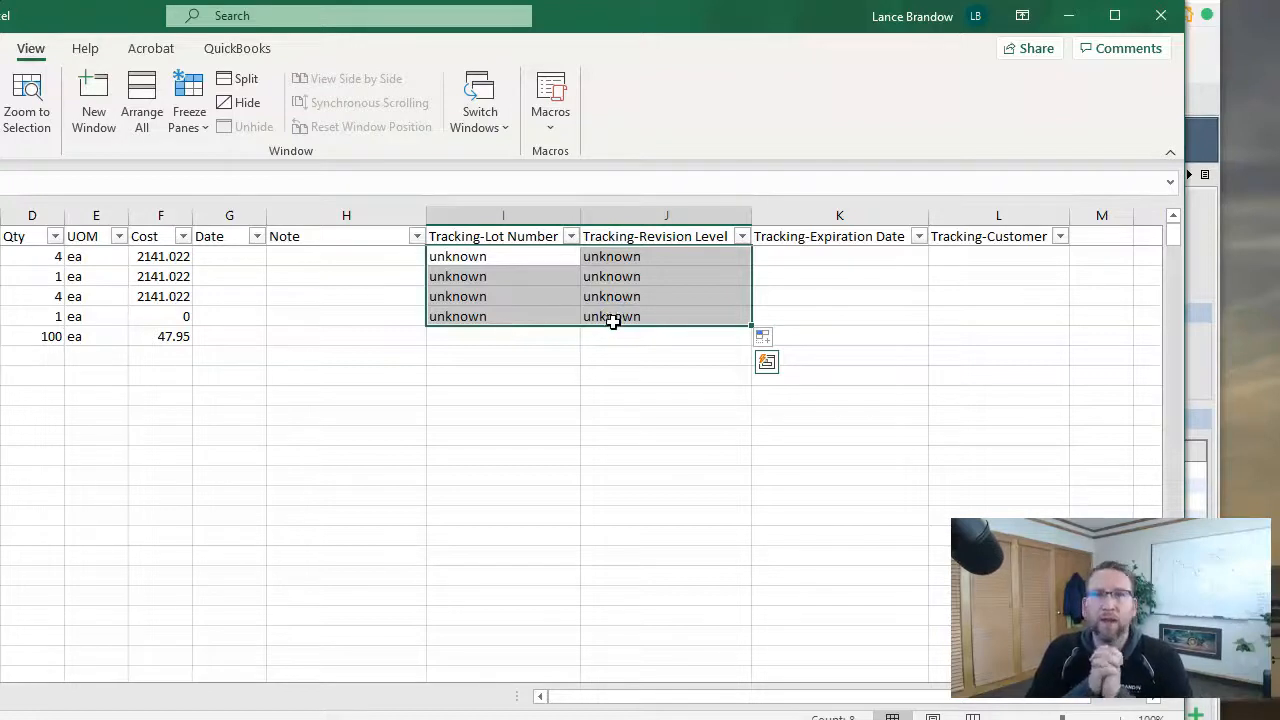
pyautogui.click(586, 535)
pyautogui.moveTo(477, 256); pyautogui.dragTo(630, 319)
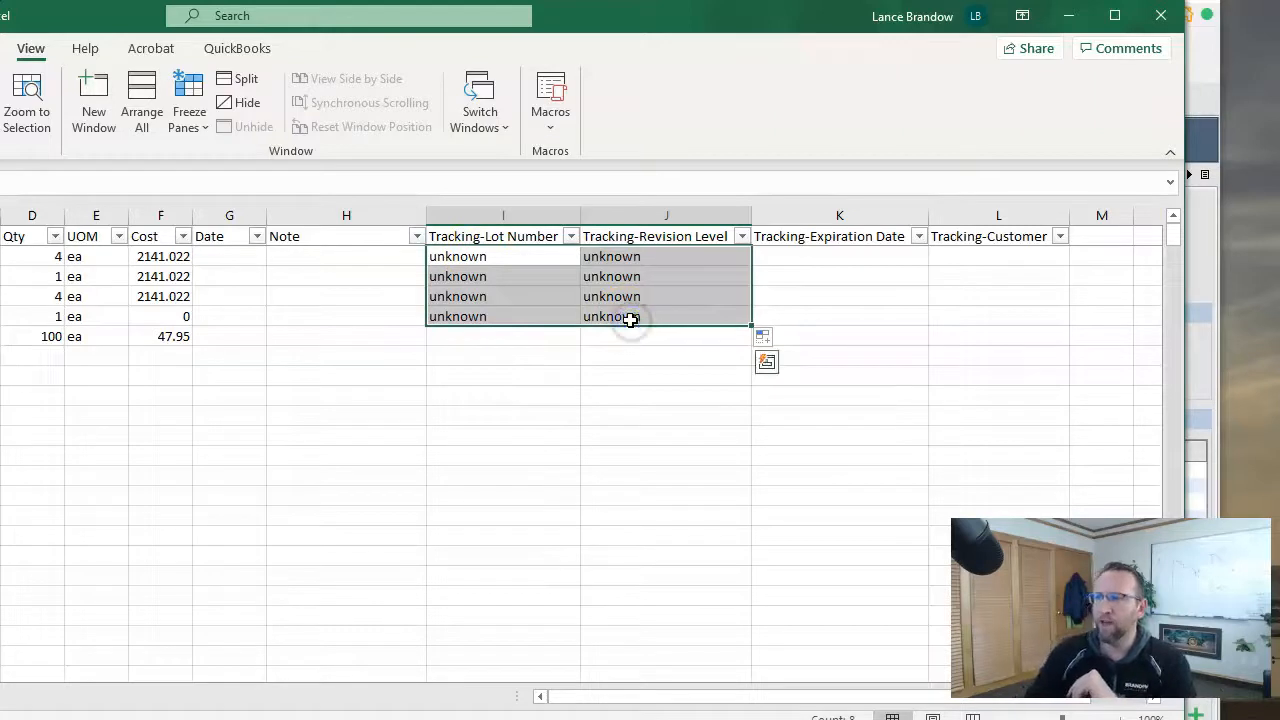
pyautogui.press('Delete')
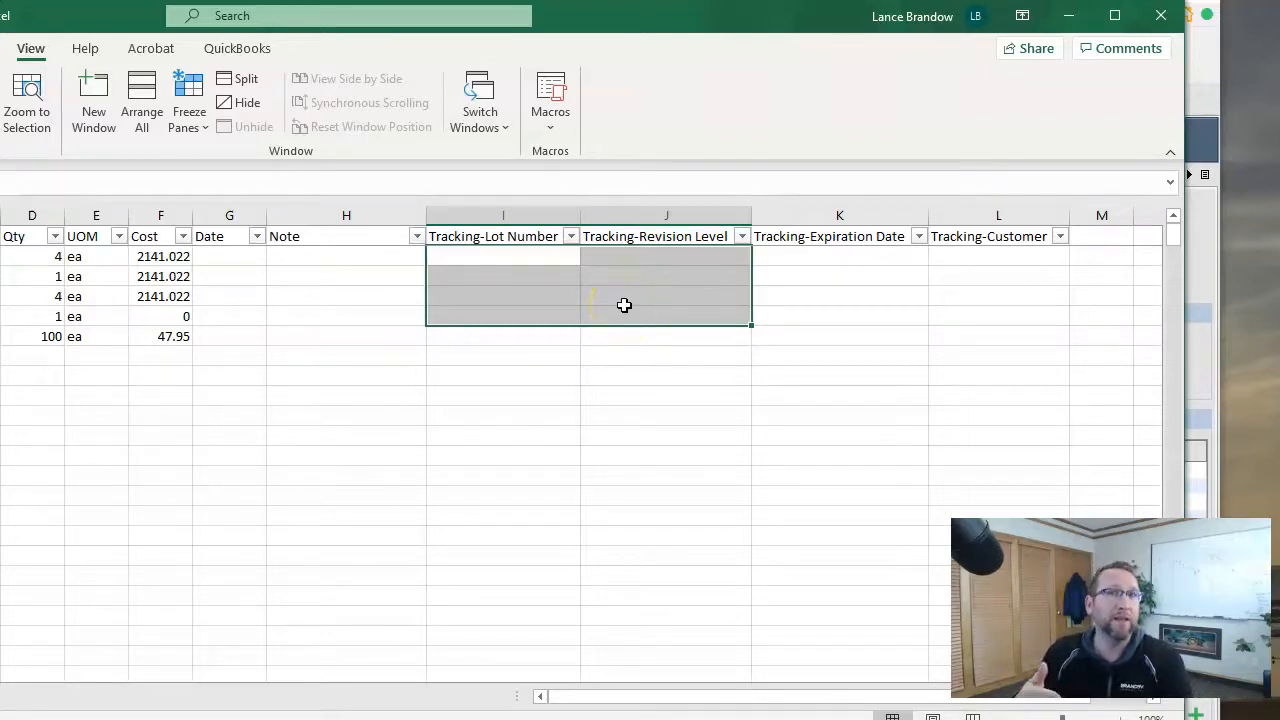
# Step: Insert a new column before Location and give it the header Serial #?
pyautogui.moveTo(110, 349); pyautogui.dragTo(132, 555)
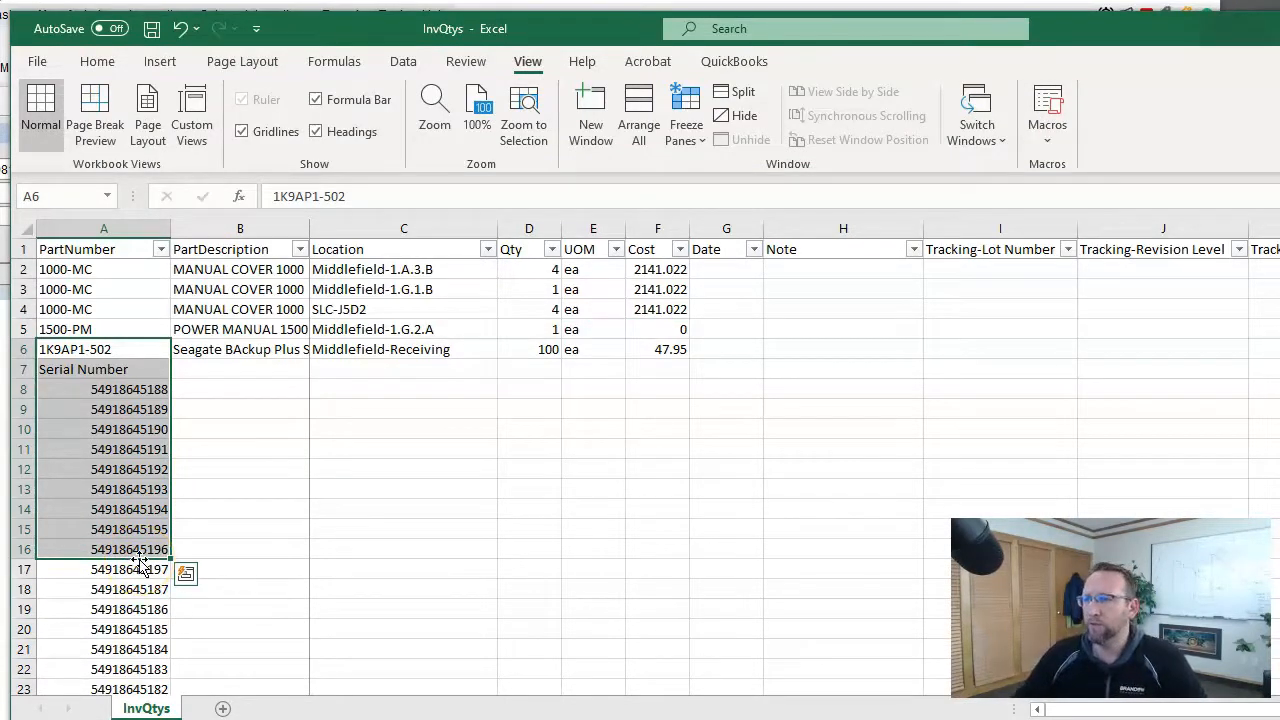
pyautogui.click(360, 225)
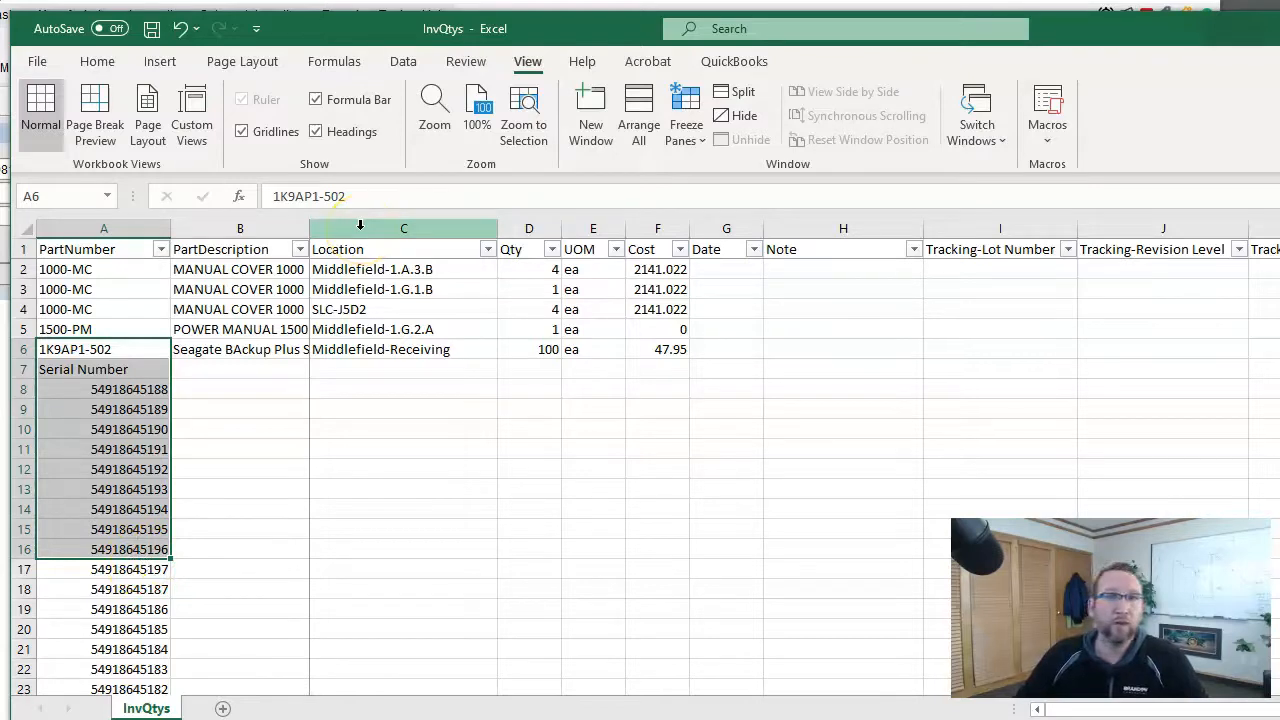
pyautogui.click(360, 228)
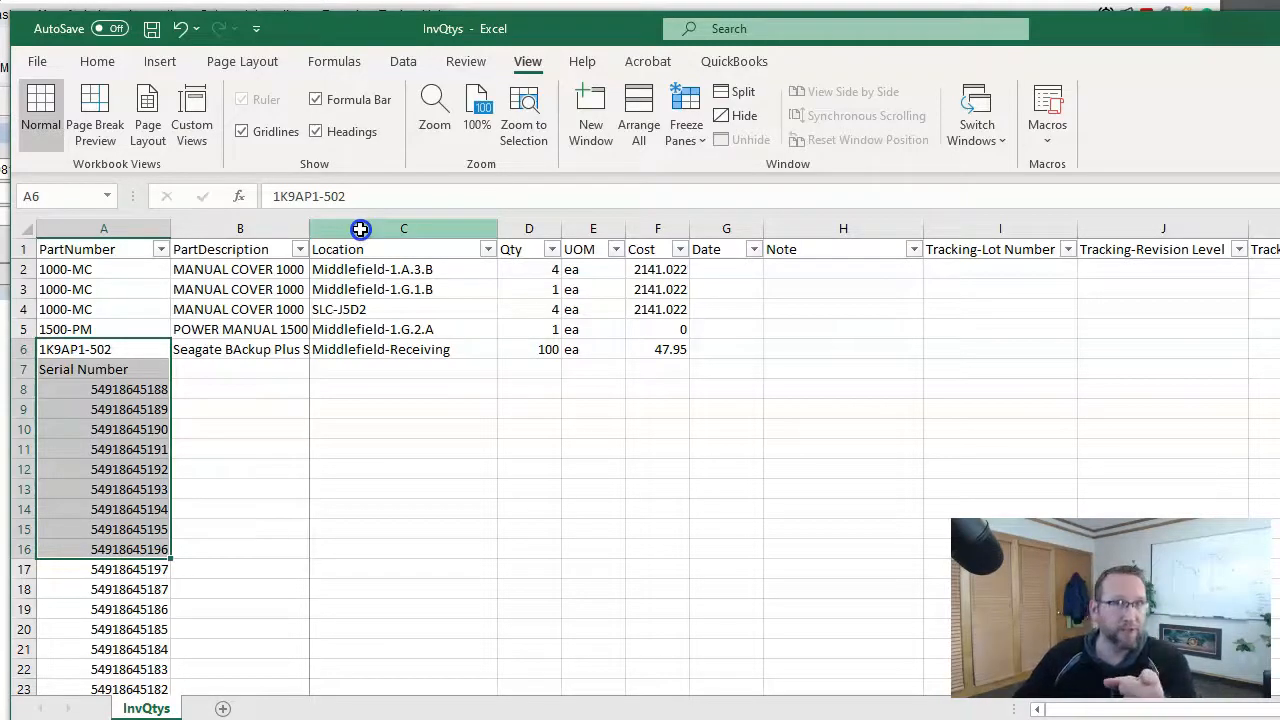
pyautogui.rightClick(360, 229)
pyautogui.click(383, 391)
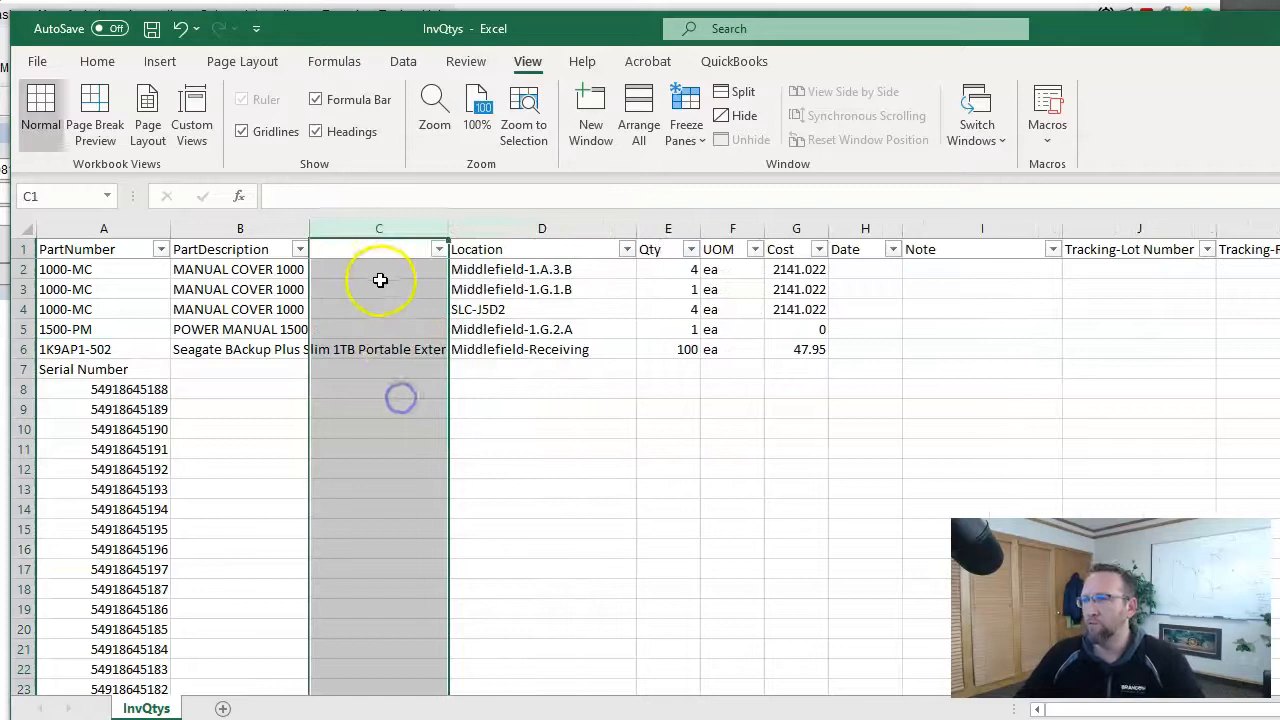
pyautogui.click(362, 249)
pyautogui.write('S')
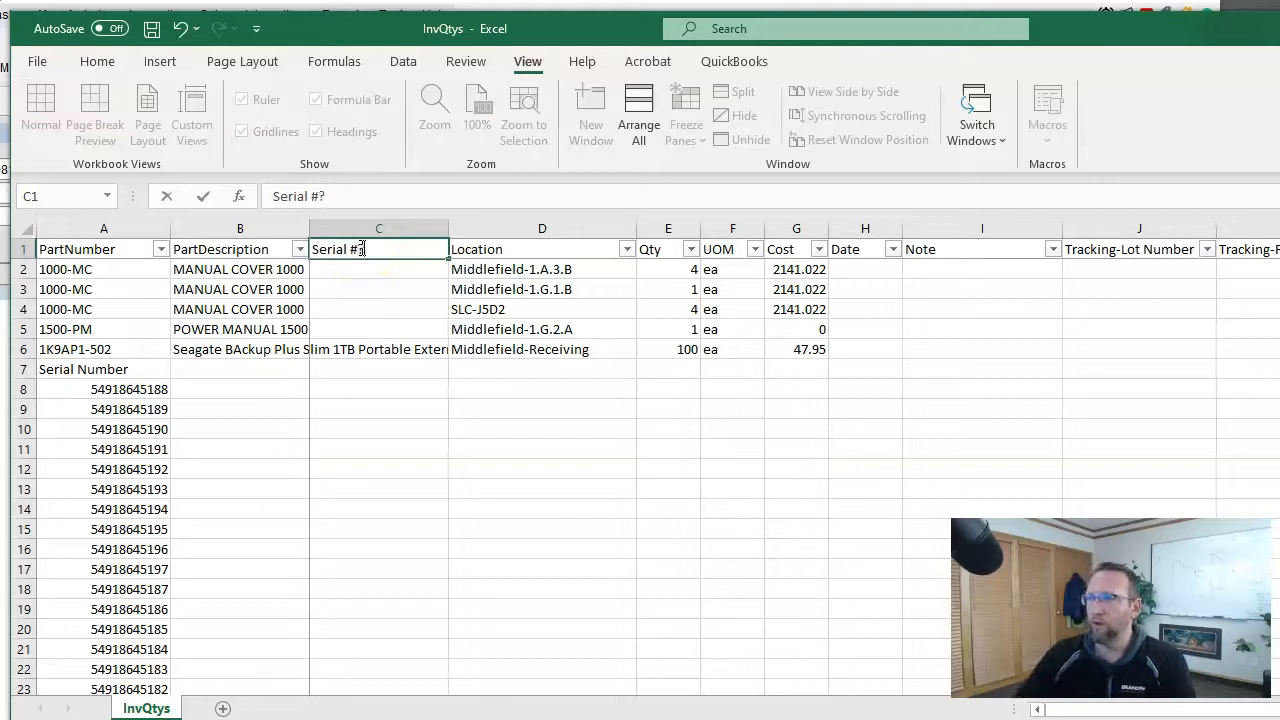
# Step: Start a VLOOKUP in C2 with A2 as lookup value and columns A:L of PPVendorPricing ready to import as the table array
pyautogui.click(363, 268)
pyautogui.write('=')
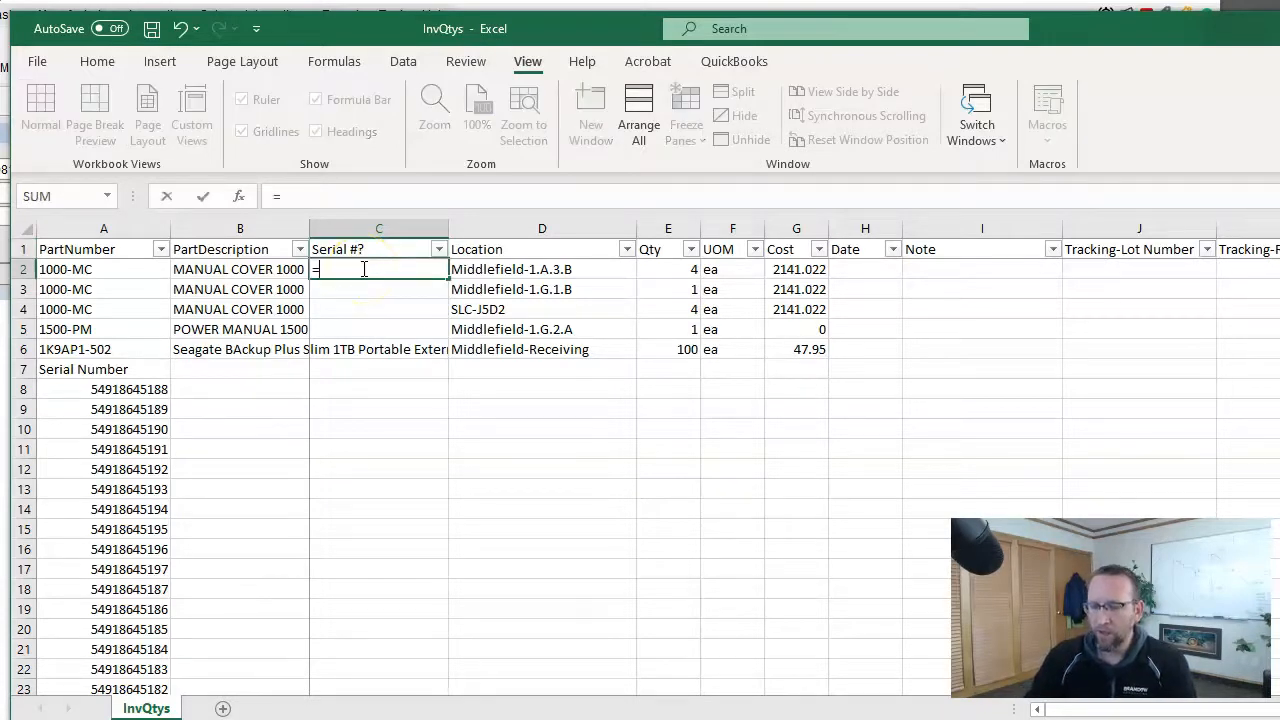
pyautogui.write('vloo')
pyautogui.press('Tab')
pyautogui.click(92, 270)
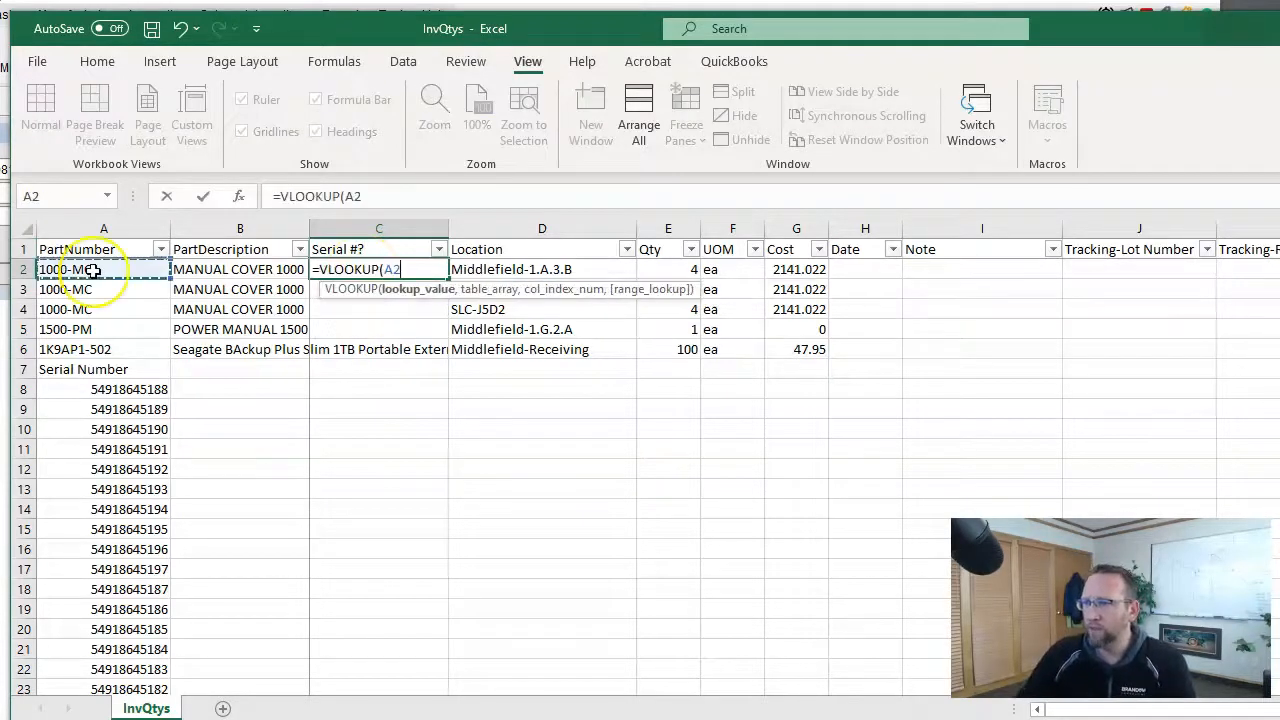
pyautogui.write(',')
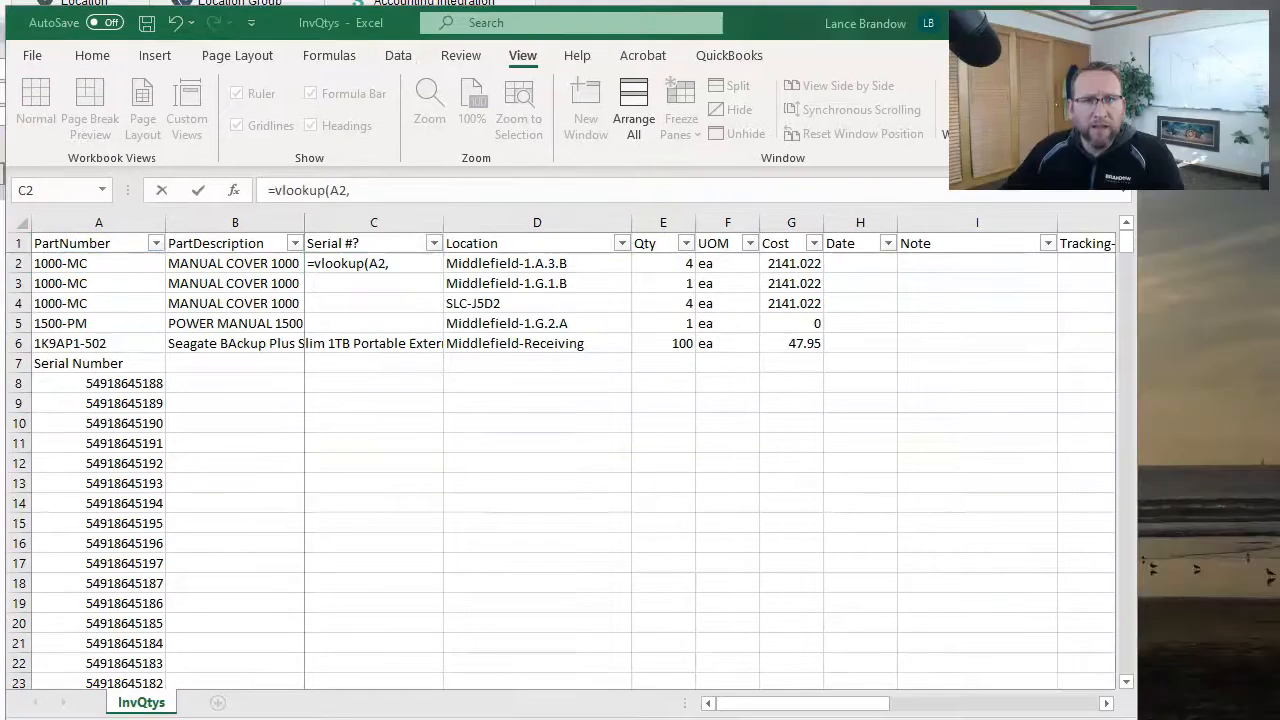
pyautogui.hotkey('alt', 'Tab')
pyautogui.moveTo(722, 326); pyautogui.dragTo(417, 234)
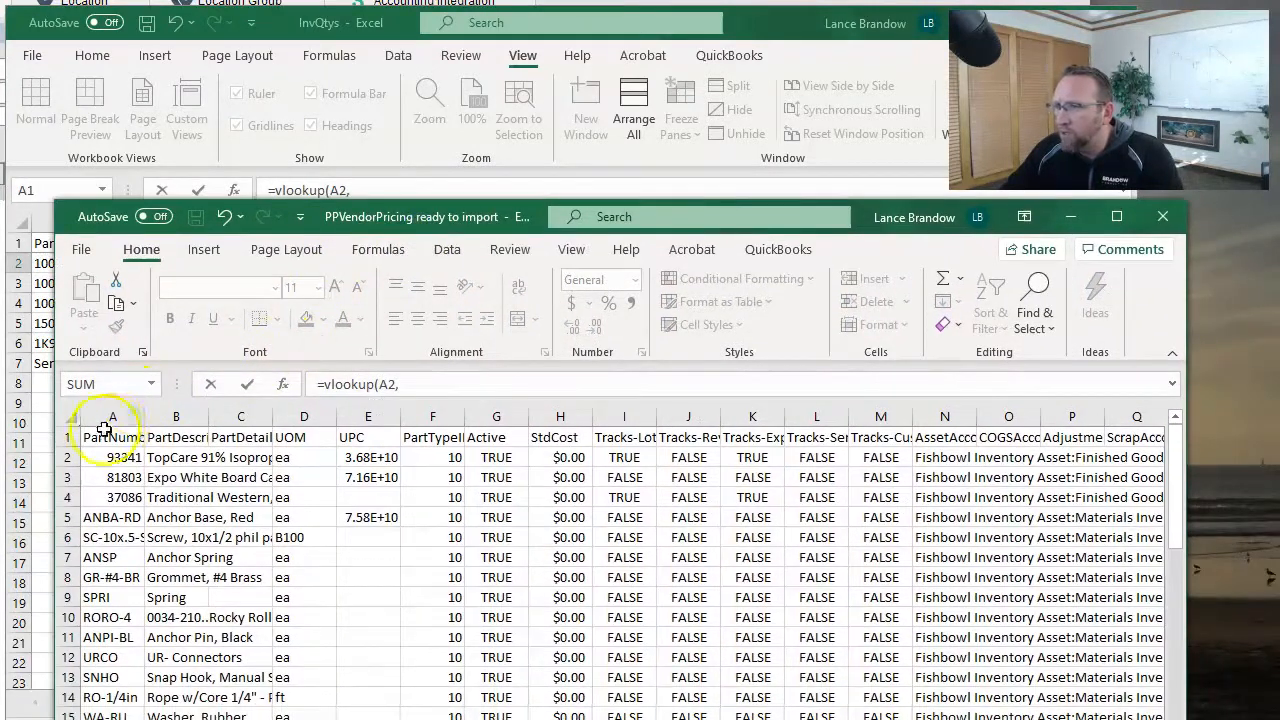
pyautogui.moveTo(113, 412); pyautogui.dragTo(527, 422)
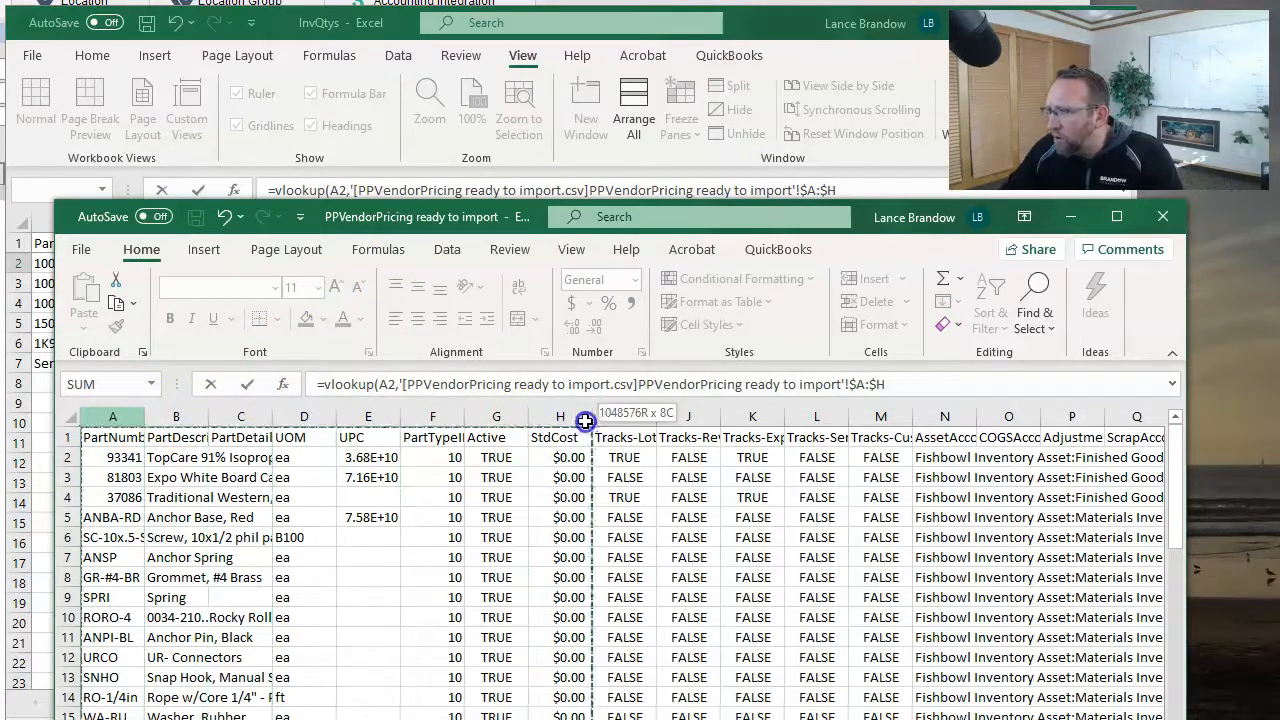
pyautogui.moveTo(729, 423); pyautogui.dragTo(805, 422)
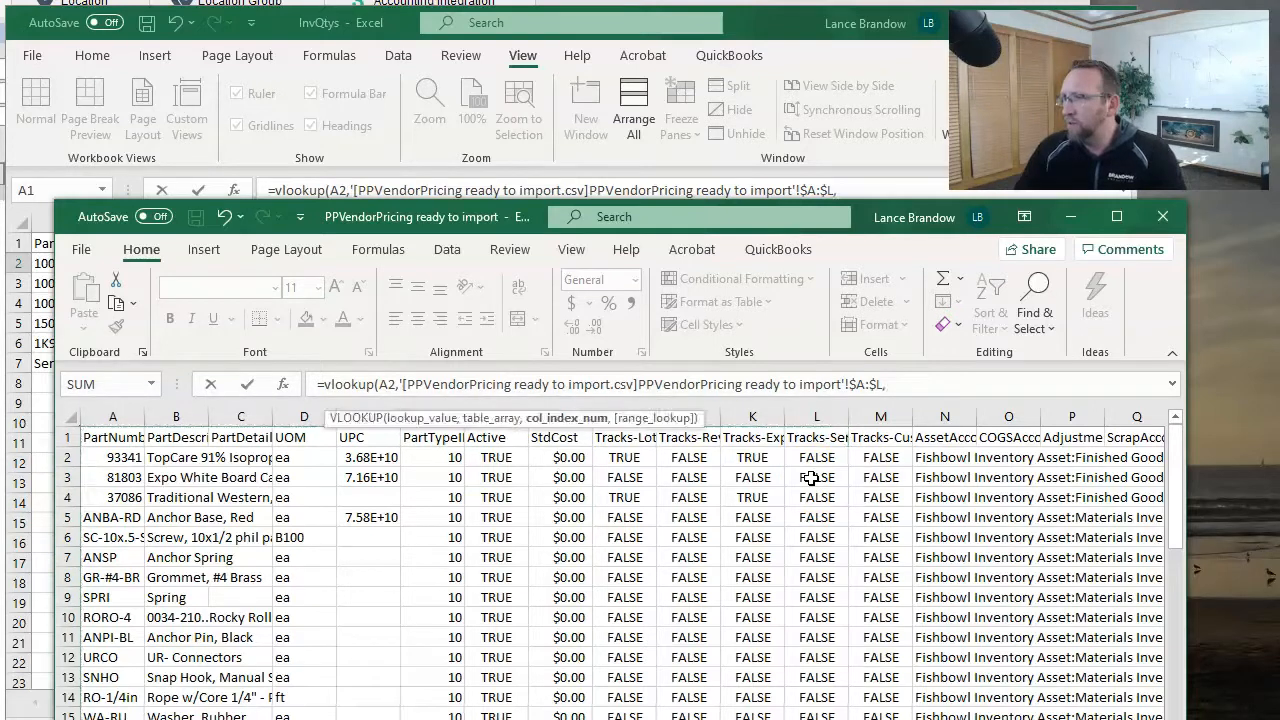
pyautogui.write('false')
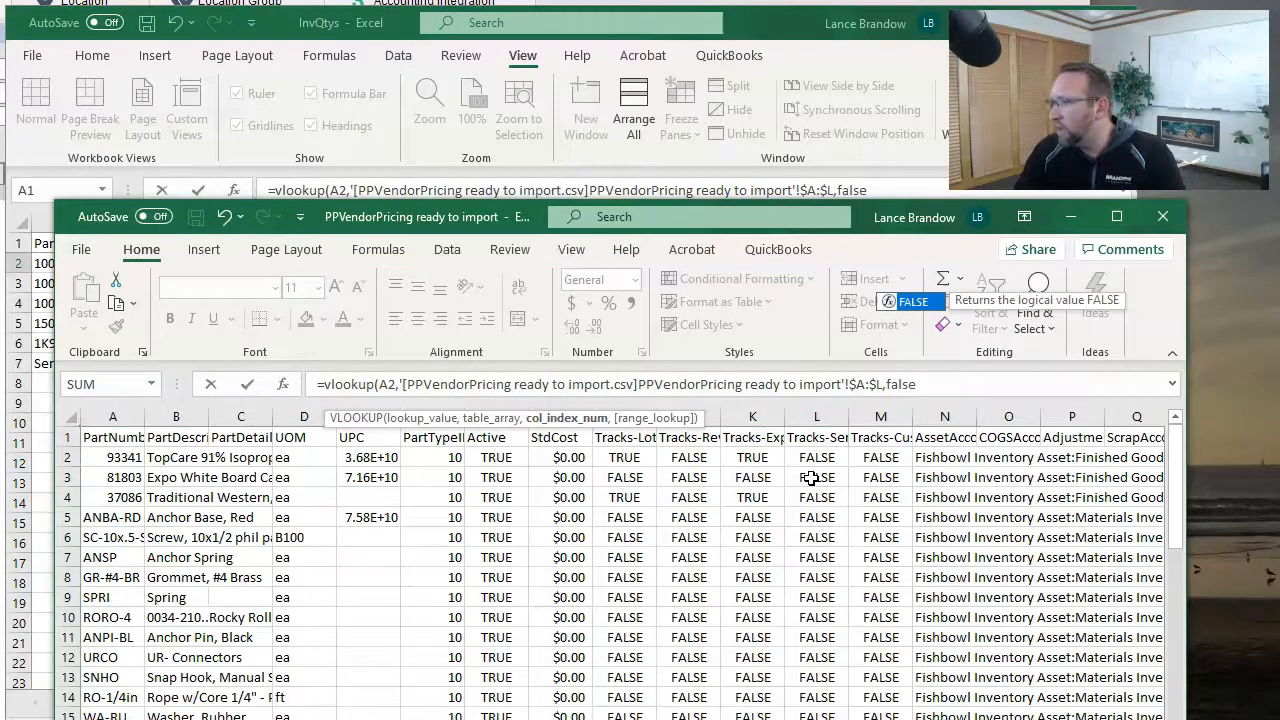
pyautogui.press('BackSpace')
pyautogui.press('BackSpace')
pyautogui.press('BackSpace')
pyautogui.press('BackSpace')
pyautogui.press('BackSpace')
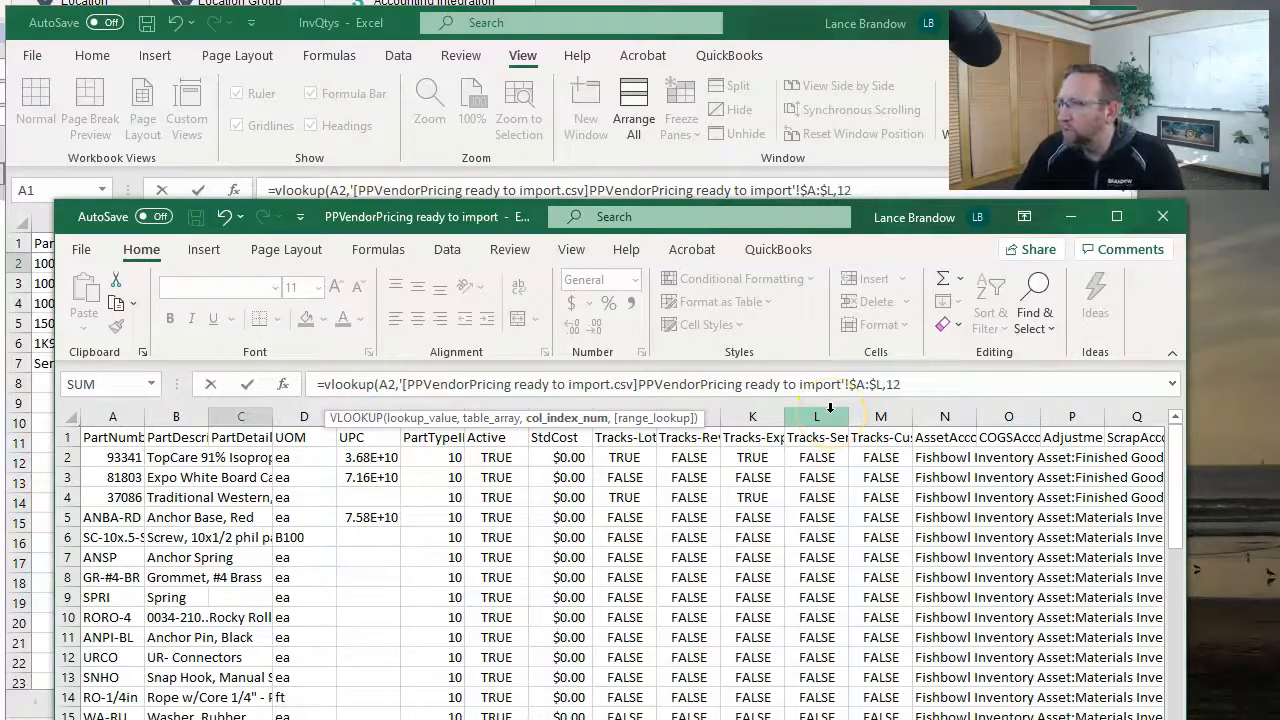
# Step: Complete the VLOOKUP with column index 12 and FALSE for an exact match
pyautogui.write(',')
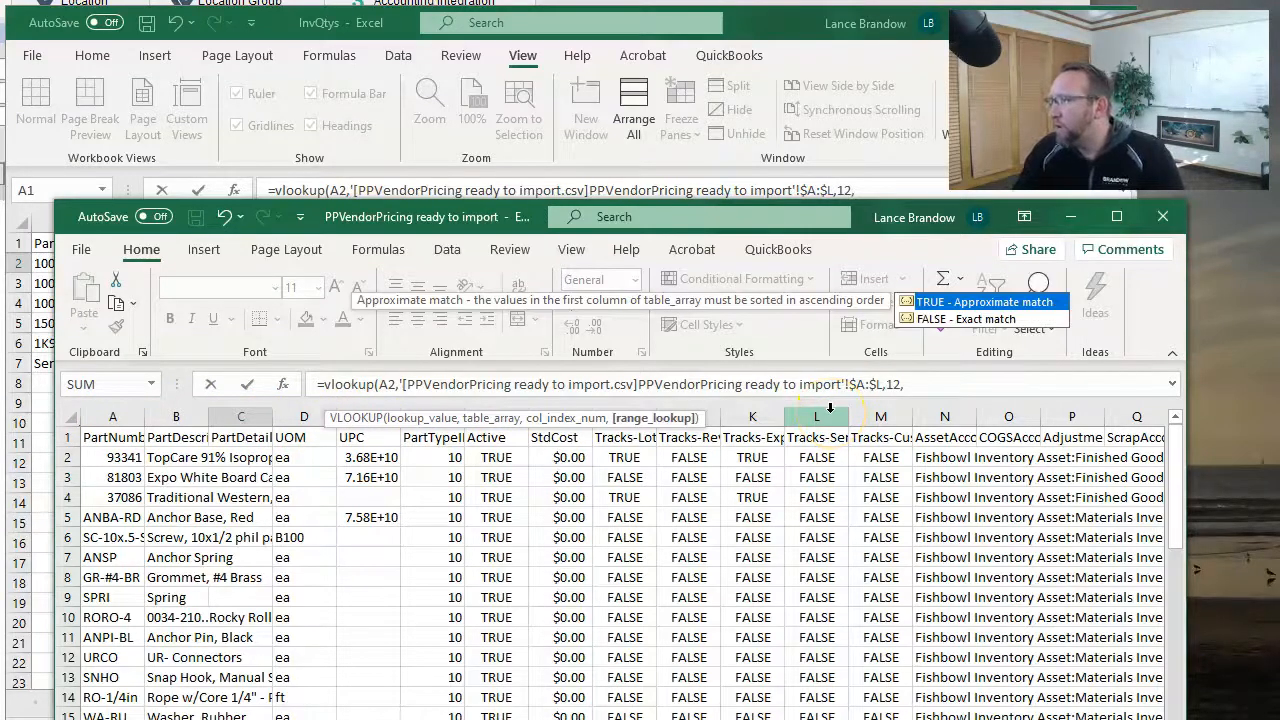
pyautogui.write('false')
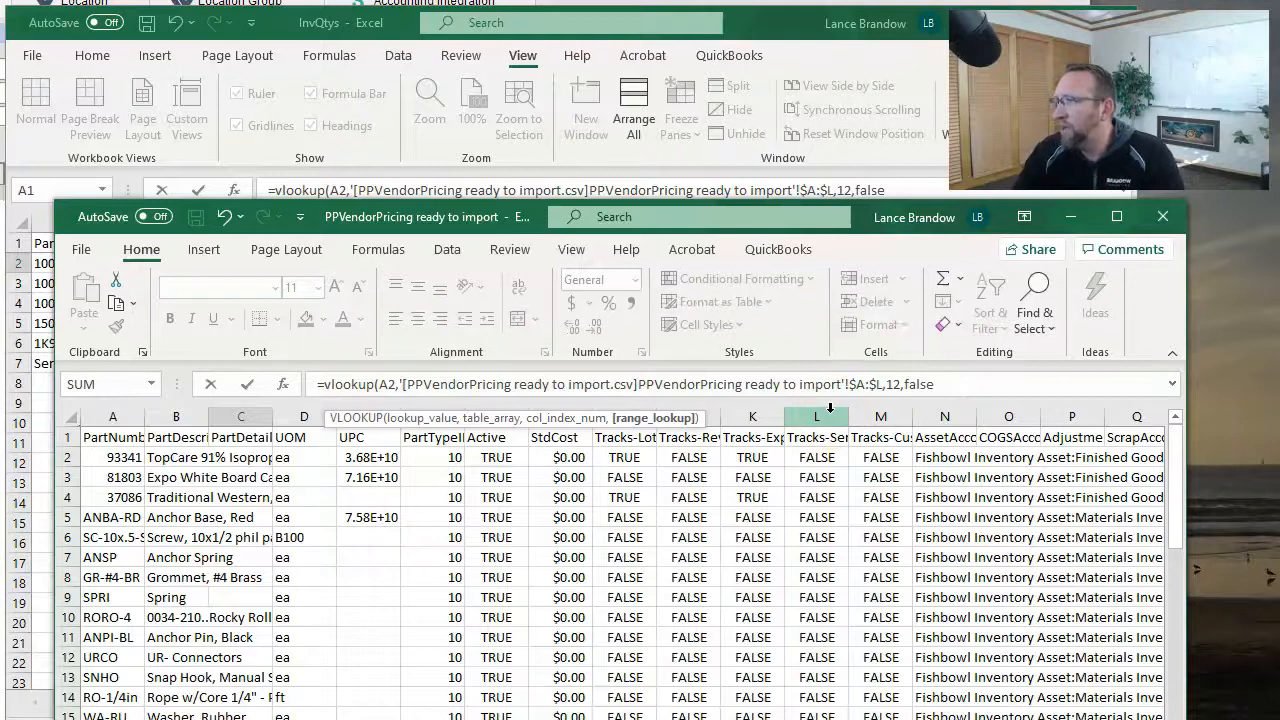
pyautogui.write(')')
pyautogui.press('Return')
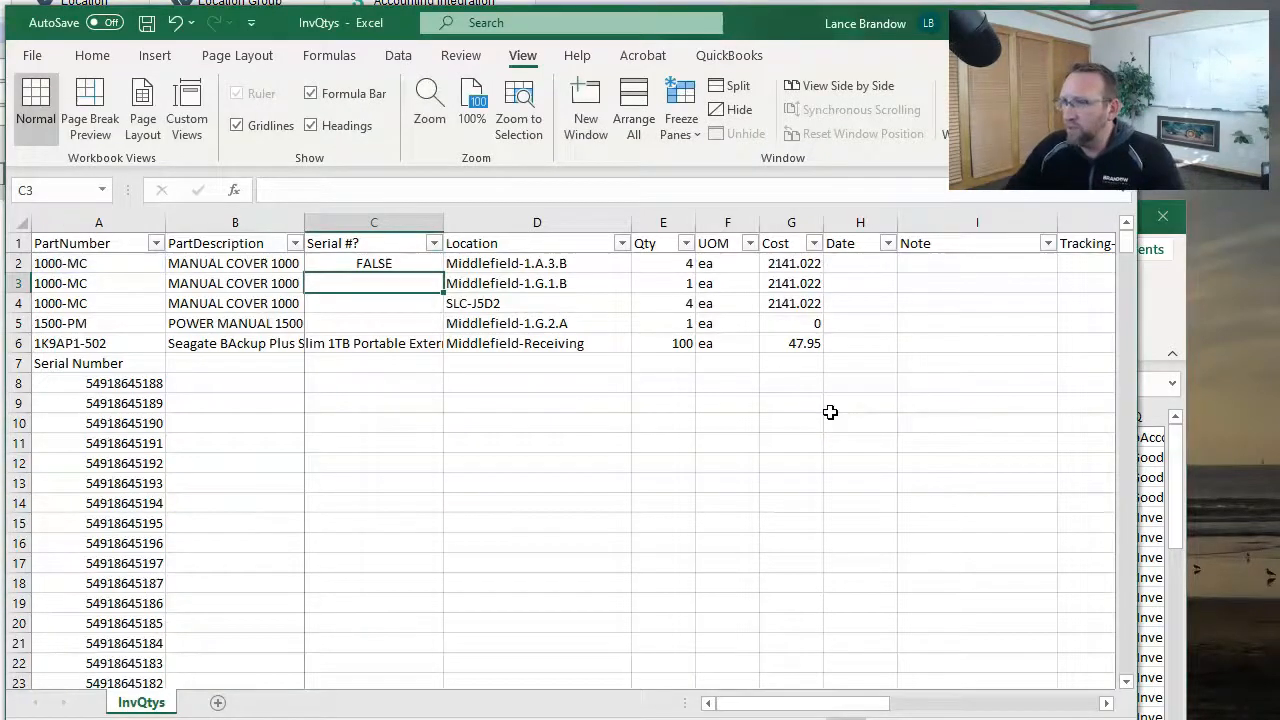
# Step: Check the VLOOKUP in C2 against part number 1000-MC and fill the formula down the Serial #? column
pyautogui.click(373, 263)
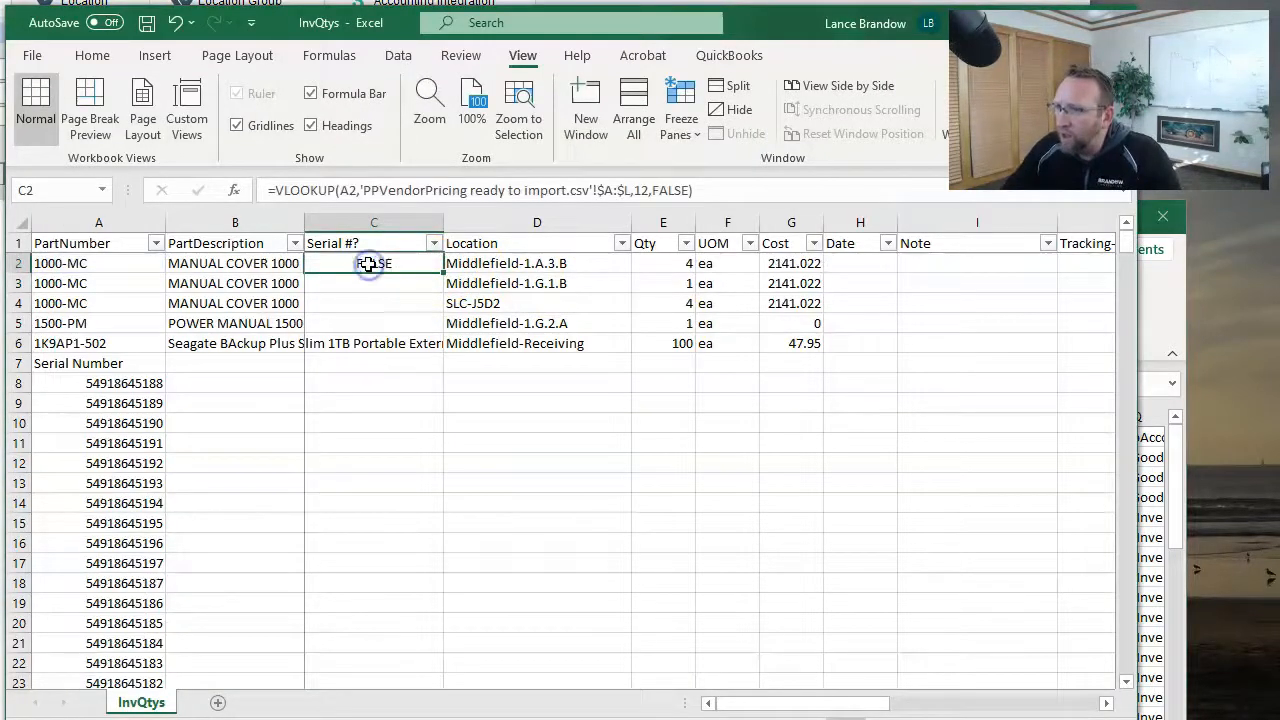
pyautogui.click(70, 263)
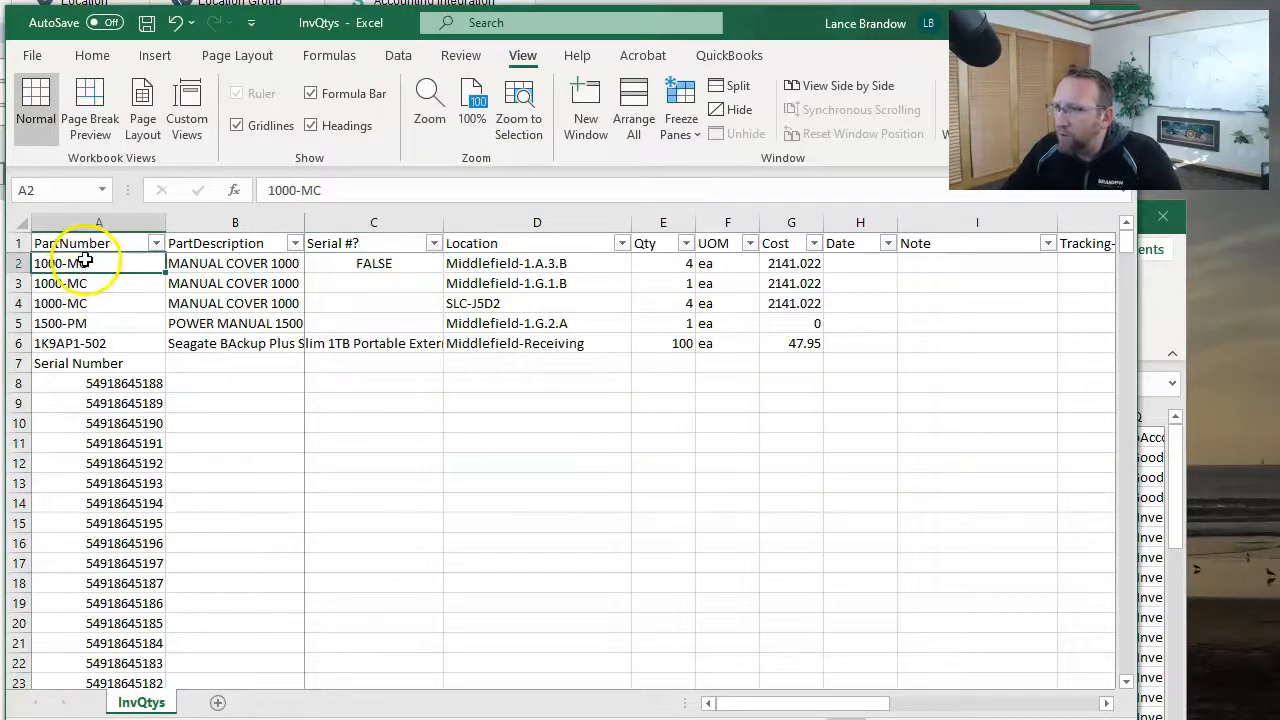
pyautogui.click(353, 263)
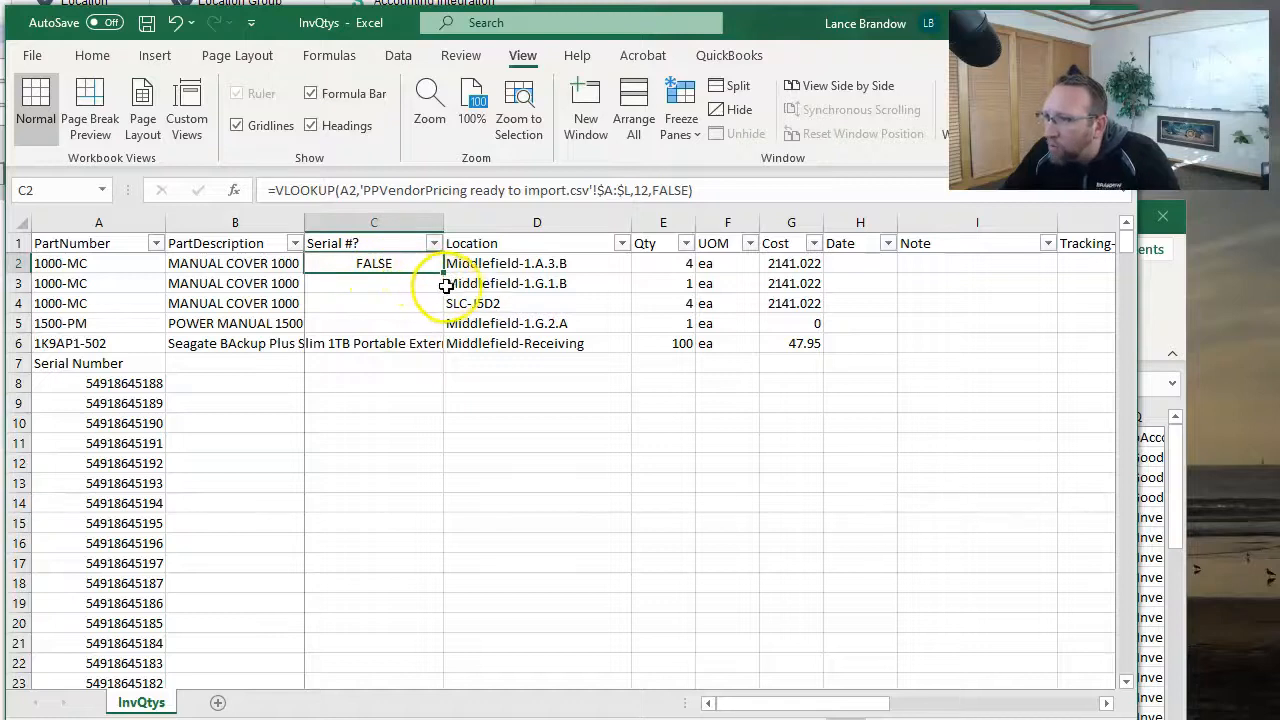
pyautogui.doubleClick(443, 273)
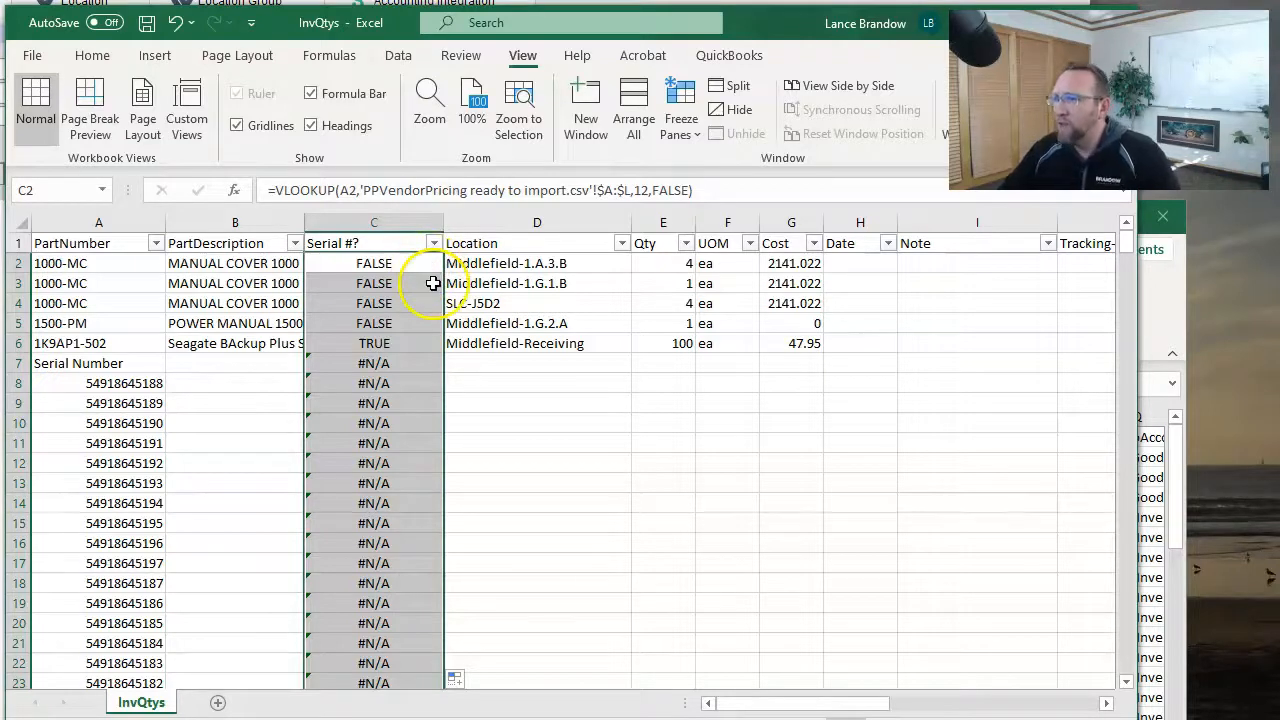
# Step: Compare the Serial #? results in C2:C6 with the part numbers in A2:A6
pyautogui.moveTo(400, 265); pyautogui.dragTo(399, 313)
pyautogui.moveTo(107, 263); pyautogui.dragTo(107, 318)
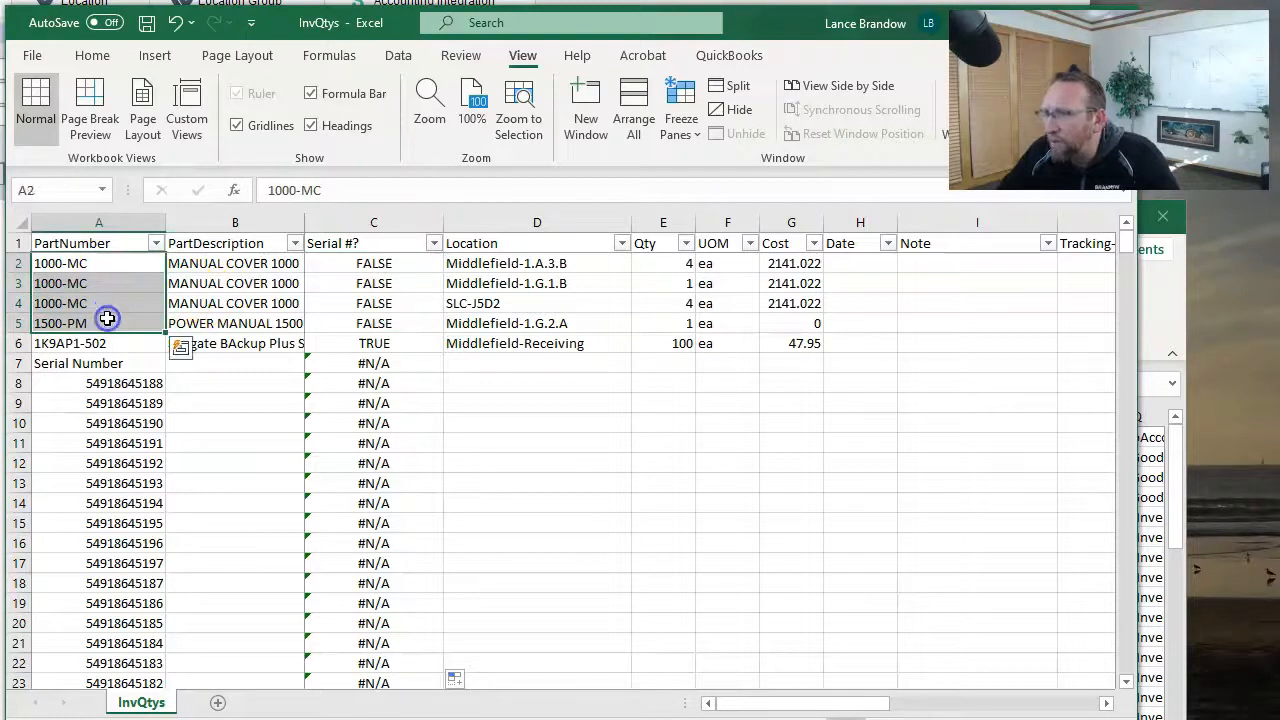
pyautogui.click(95, 345)
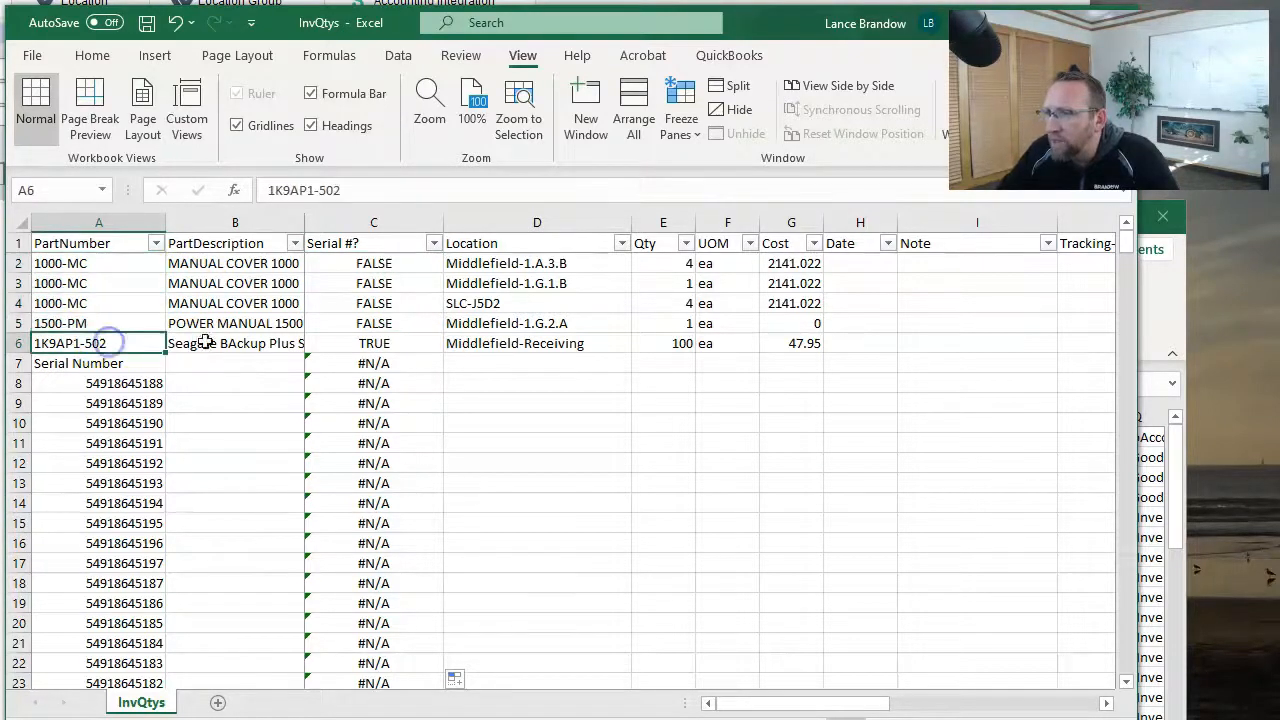
pyautogui.click(373, 346)
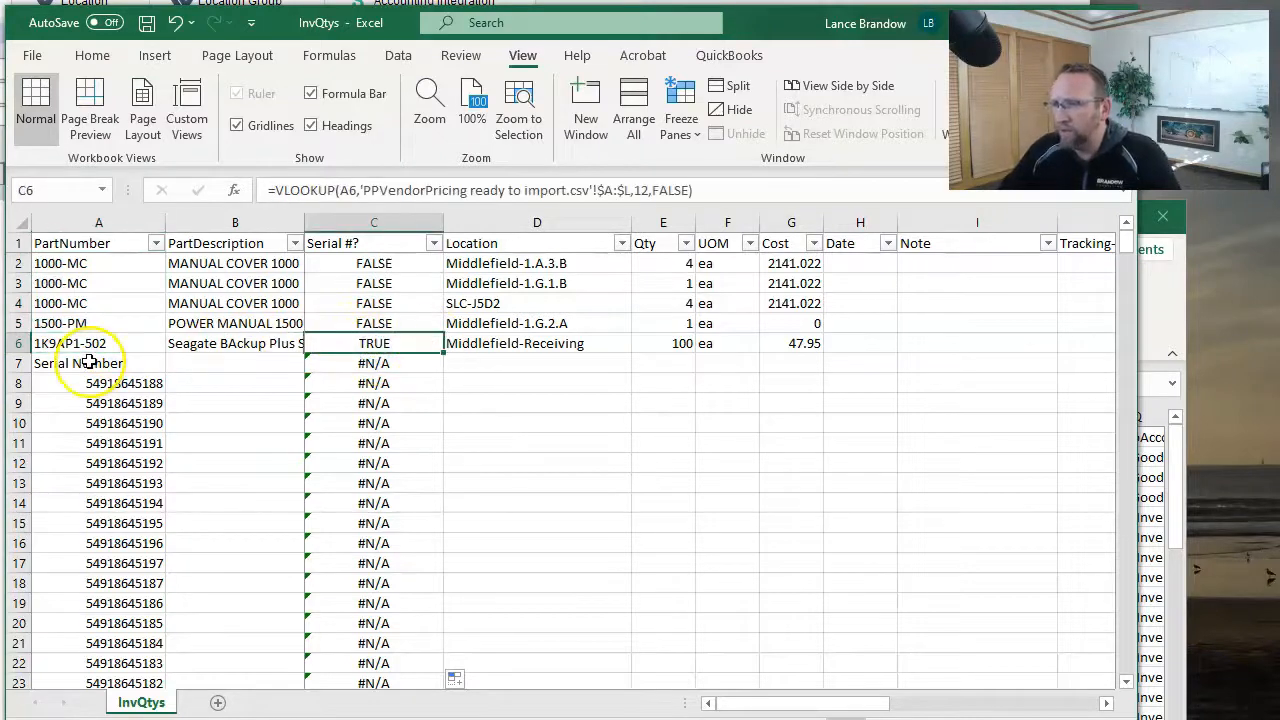
# Step: Copy part number 1K9AP1-502 from A6 and filter the PartNumber column of PPVendorPricing ready to import by it
pyautogui.doubleClick(124, 345)
pyautogui.moveTo(124, 345); pyautogui.dragTo(18, 345)
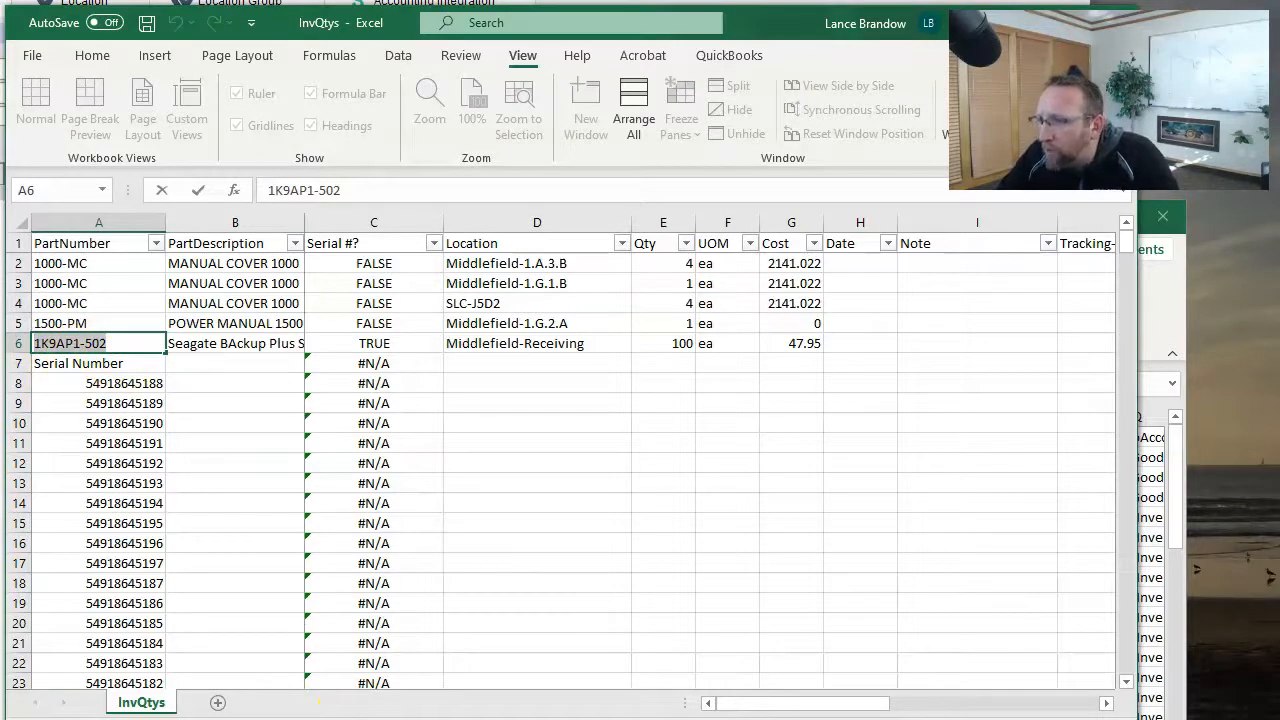
pyautogui.hotkey('alt', 'Tab')
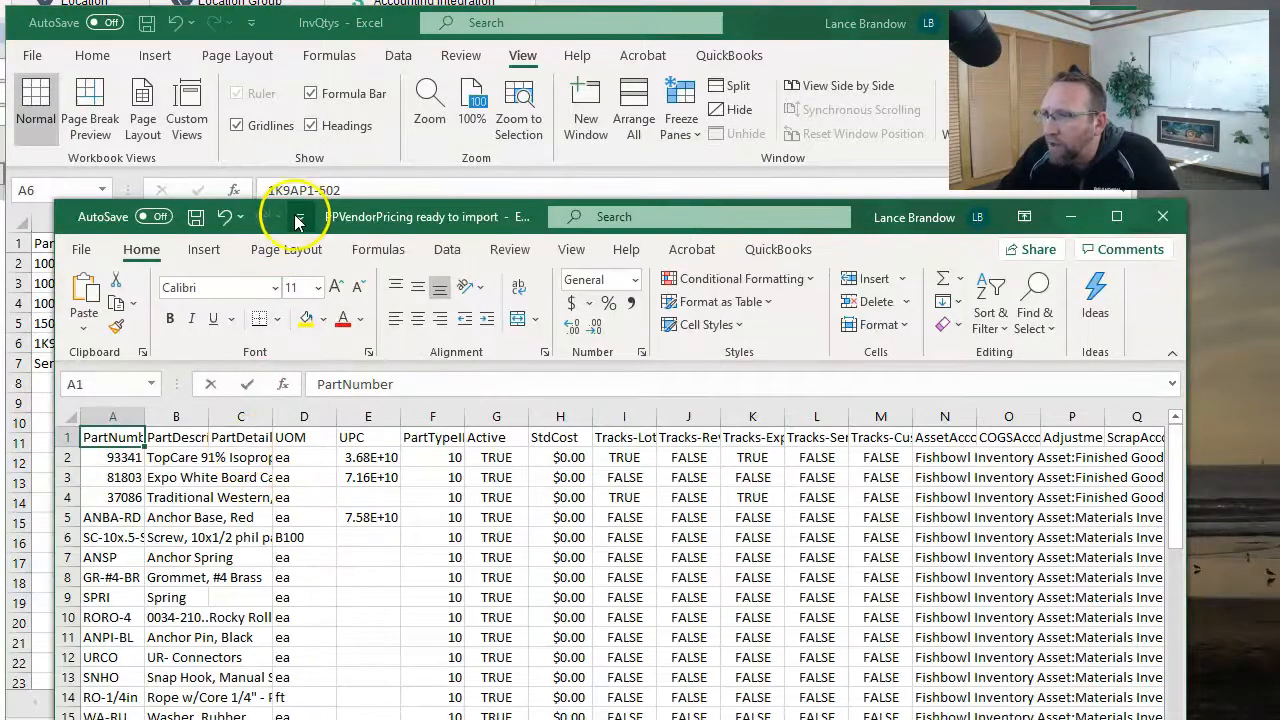
pyautogui.moveTo(365, 217); pyautogui.dragTo(332, 95)
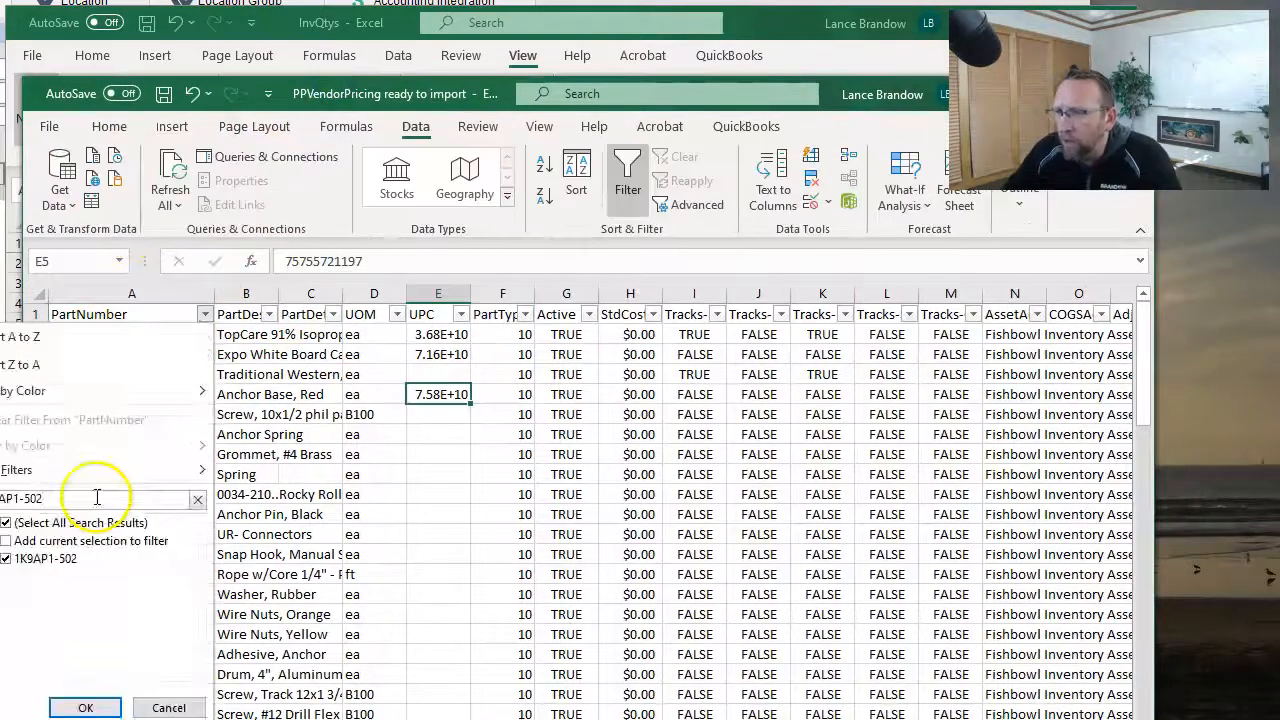
pyautogui.press('Return')
pyautogui.click(126, 335)
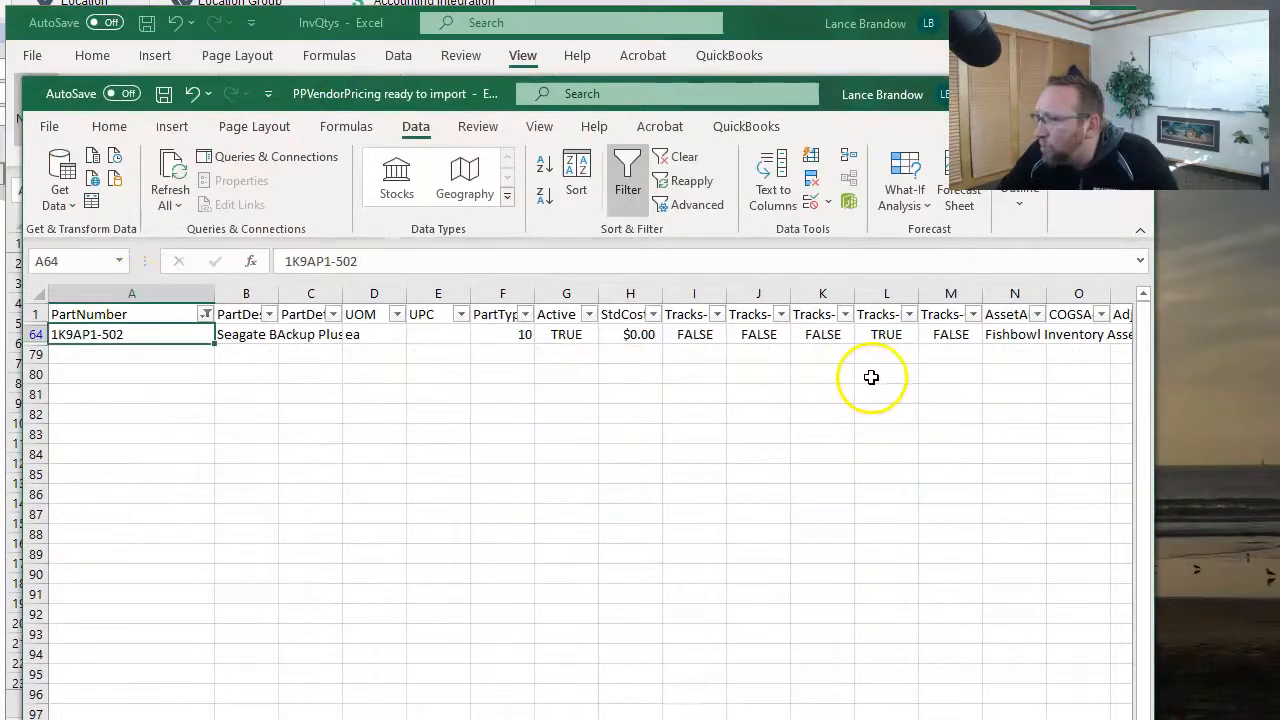
# Step: Widen the Tracks-Serial Number column, check the filtered part's value in L64, and return to InvQtys
pyautogui.moveTo(981, 290); pyautogui.dragTo(1011, 287)
pyautogui.click(900, 334)
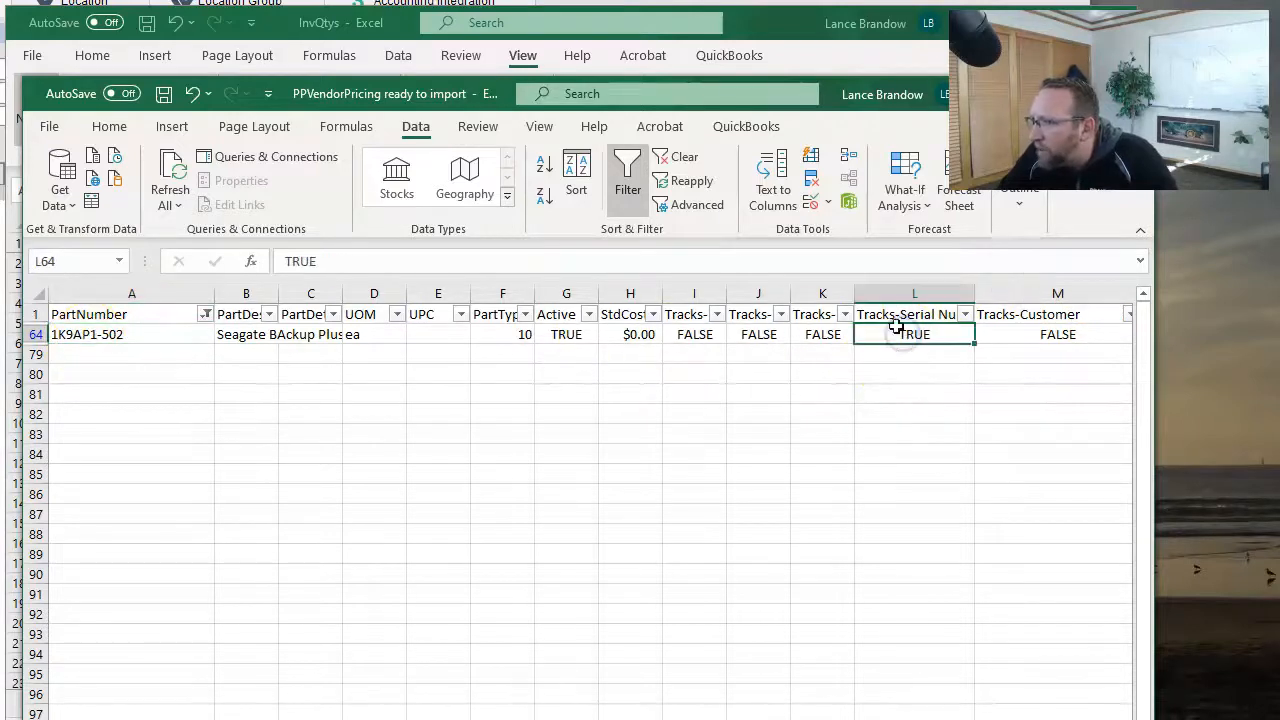
pyautogui.click(771, 23)
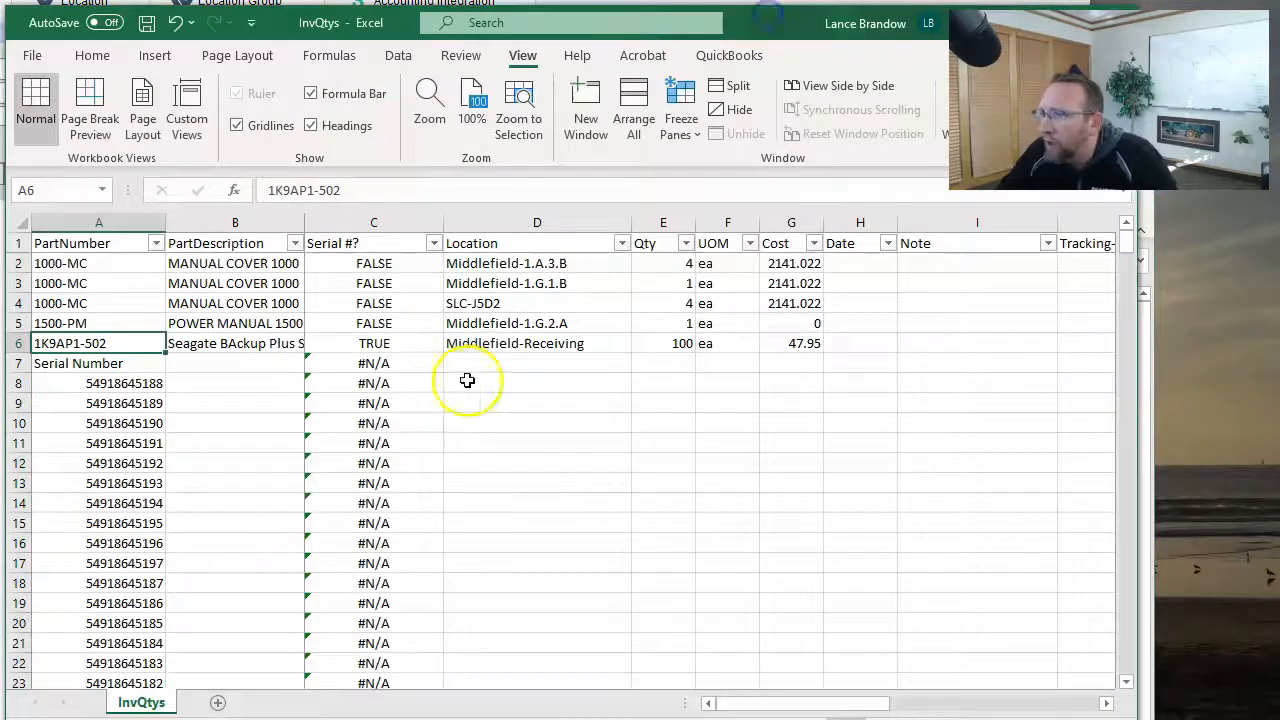
# Step: Check the Serial #? result in C6 and the lookup results for the serial number rows below it
pyautogui.click(356, 343)
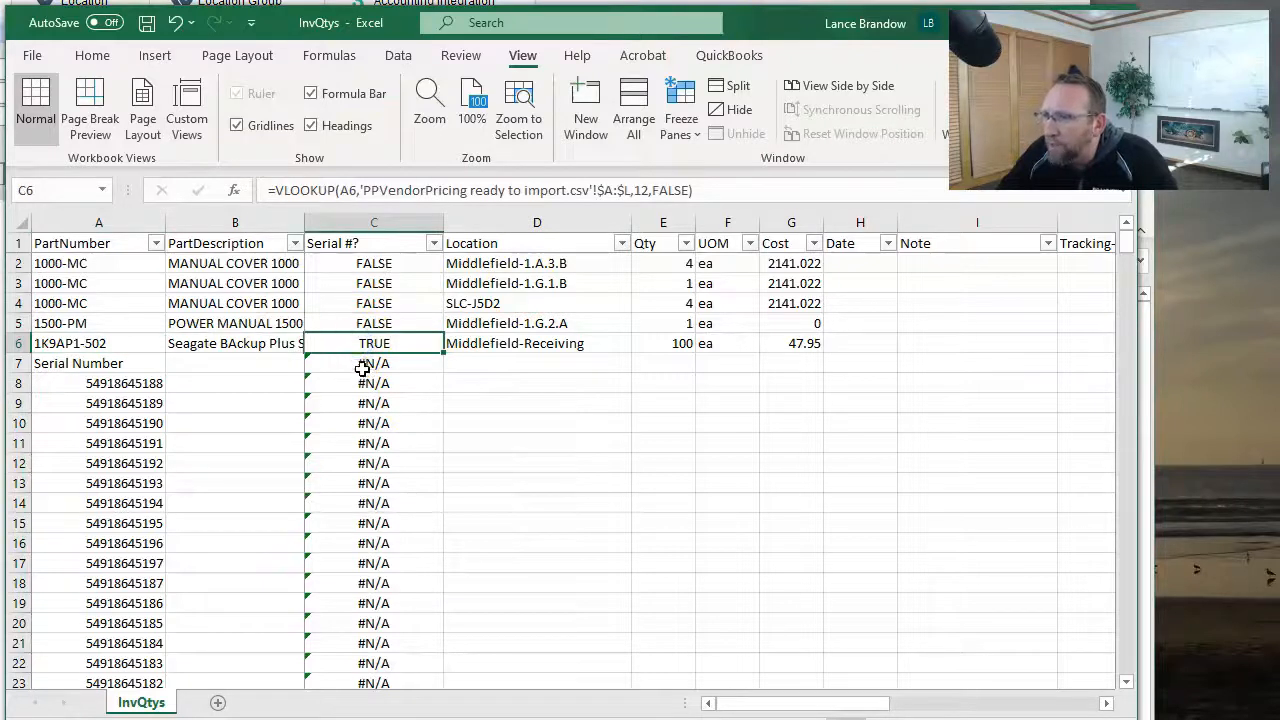
pyautogui.moveTo(362, 365); pyautogui.dragTo(352, 600)
pyautogui.scroll(-6, 349, 594)
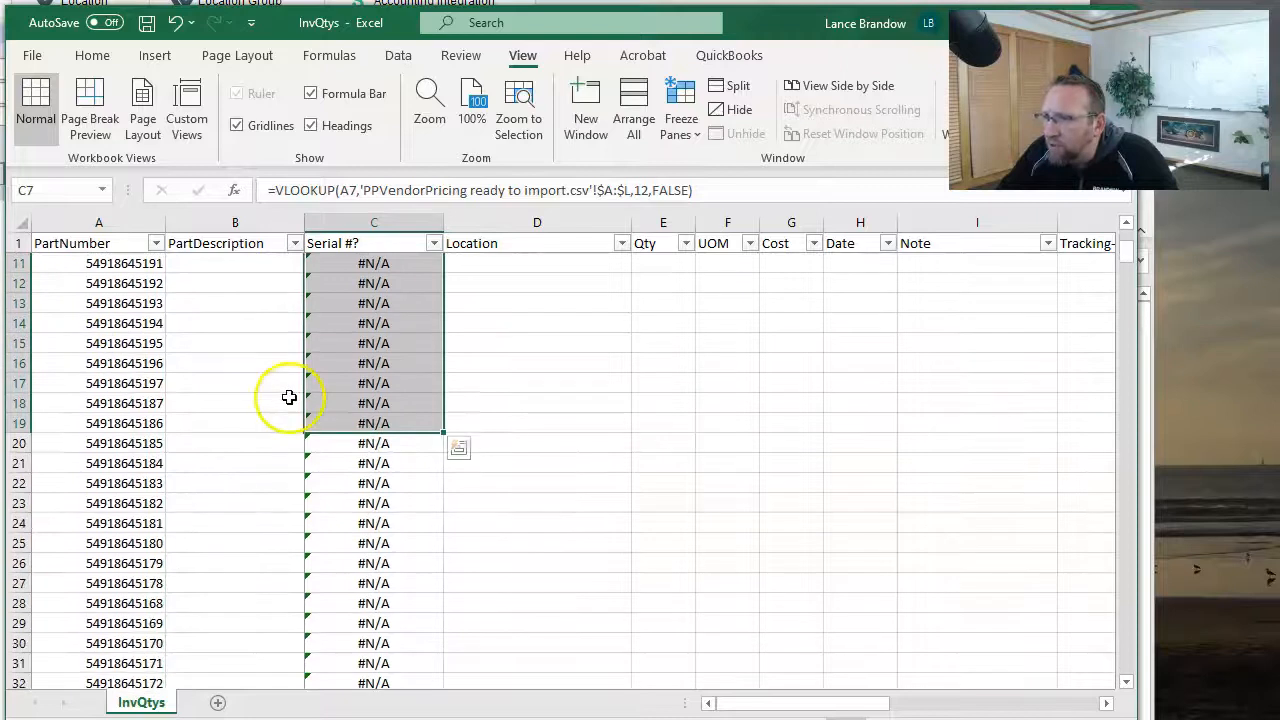
pyautogui.scroll(-12, 338, 444)
pyautogui.scroll(18, 338, 444)
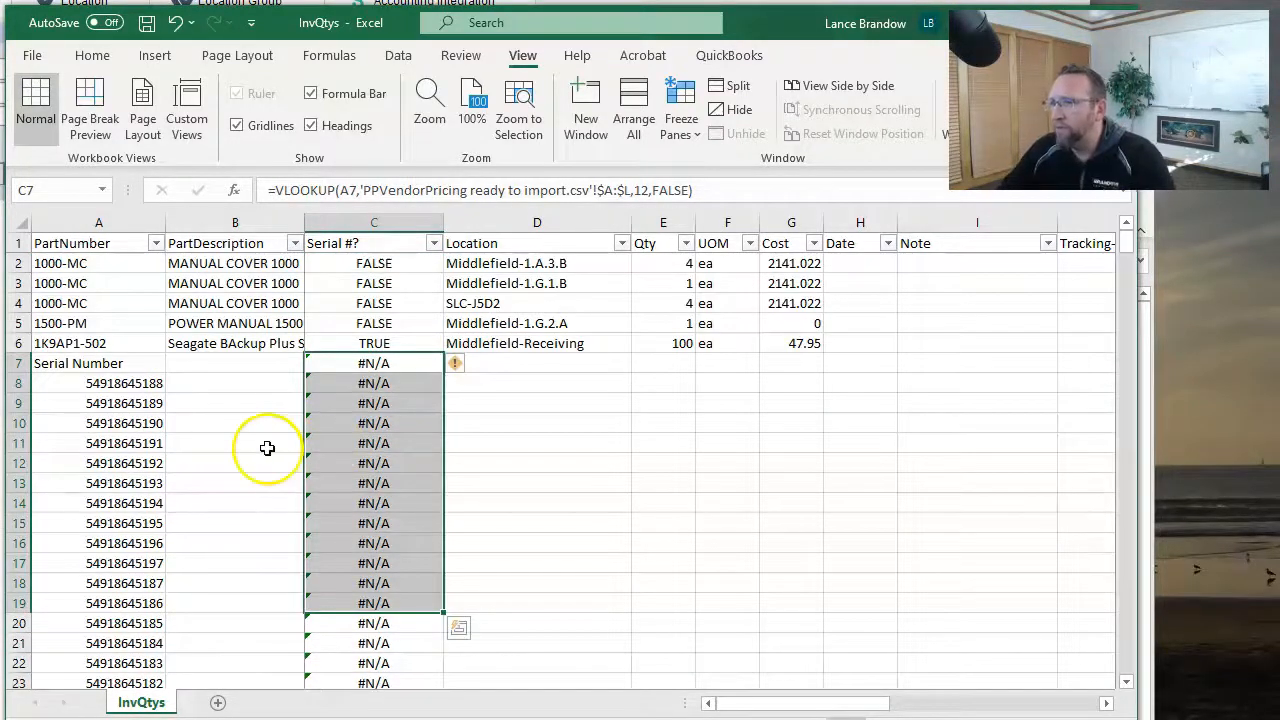
# Step: Compare part 1K9AP1-502 in A6 and its quantity in E6 with the first serial numbers listed beneath it
pyautogui.click(80, 343)
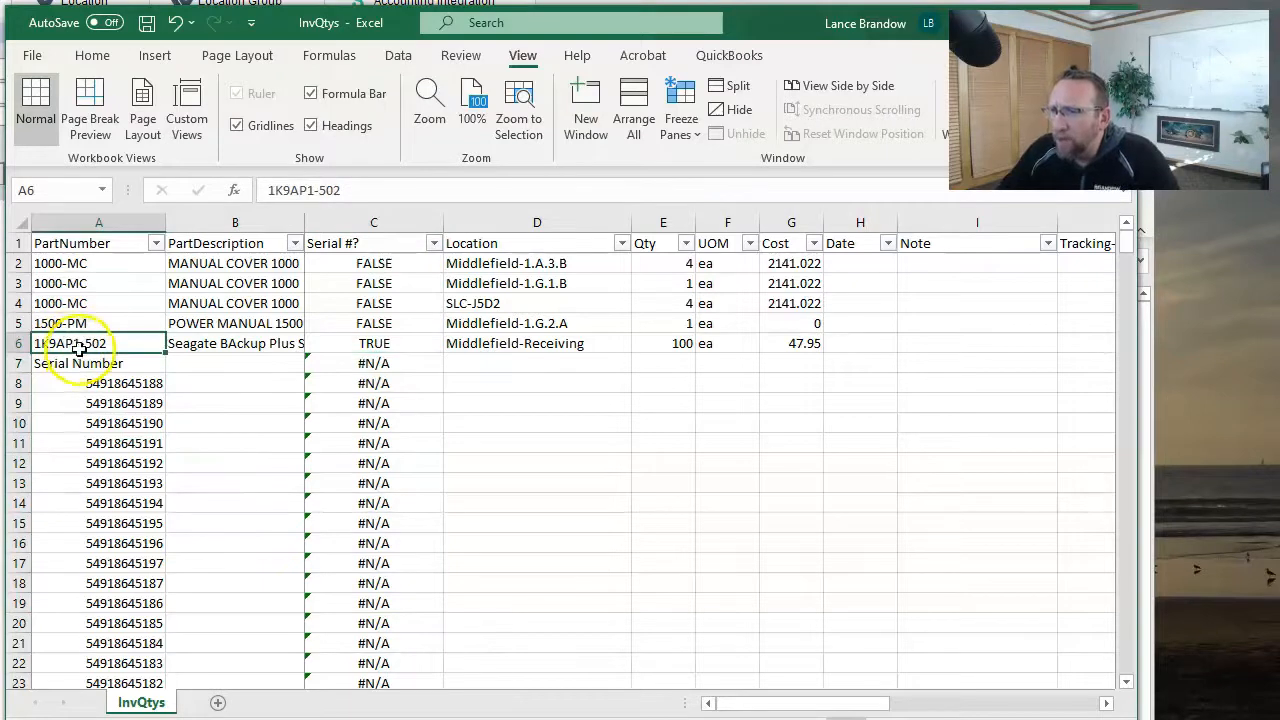
pyautogui.click(660, 343)
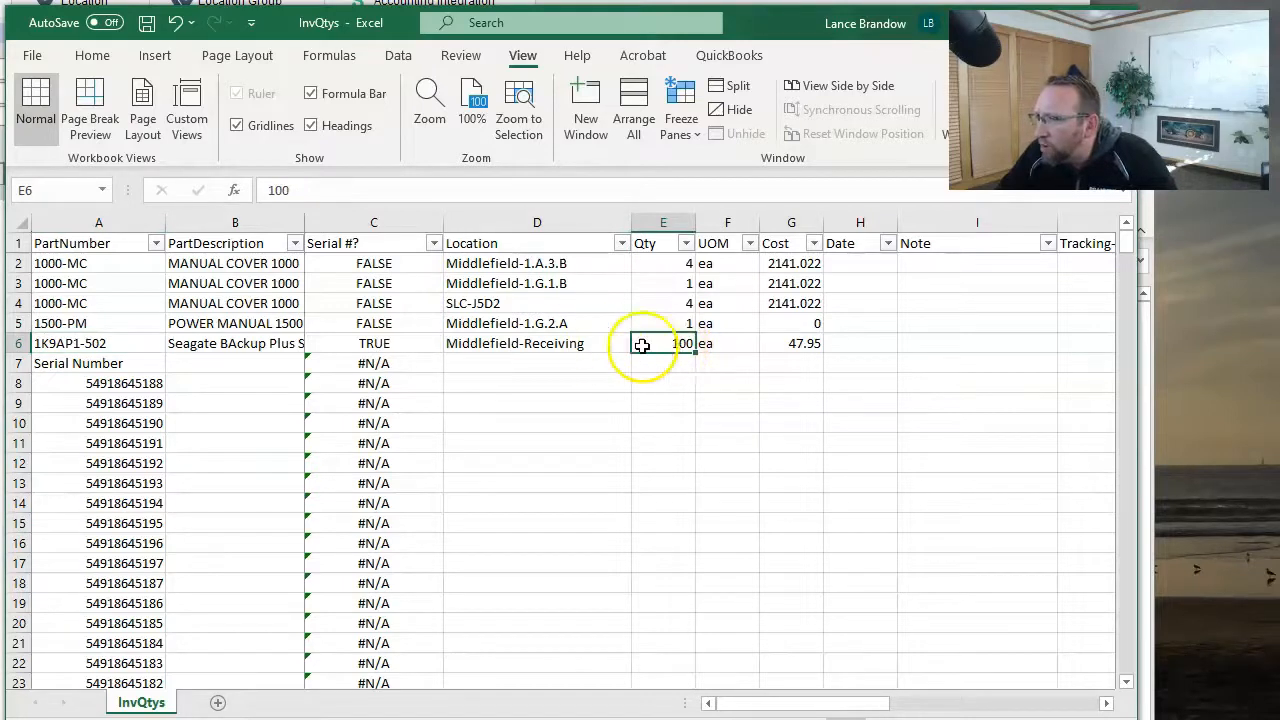
pyautogui.moveTo(140, 388); pyautogui.dragTo(140, 403)
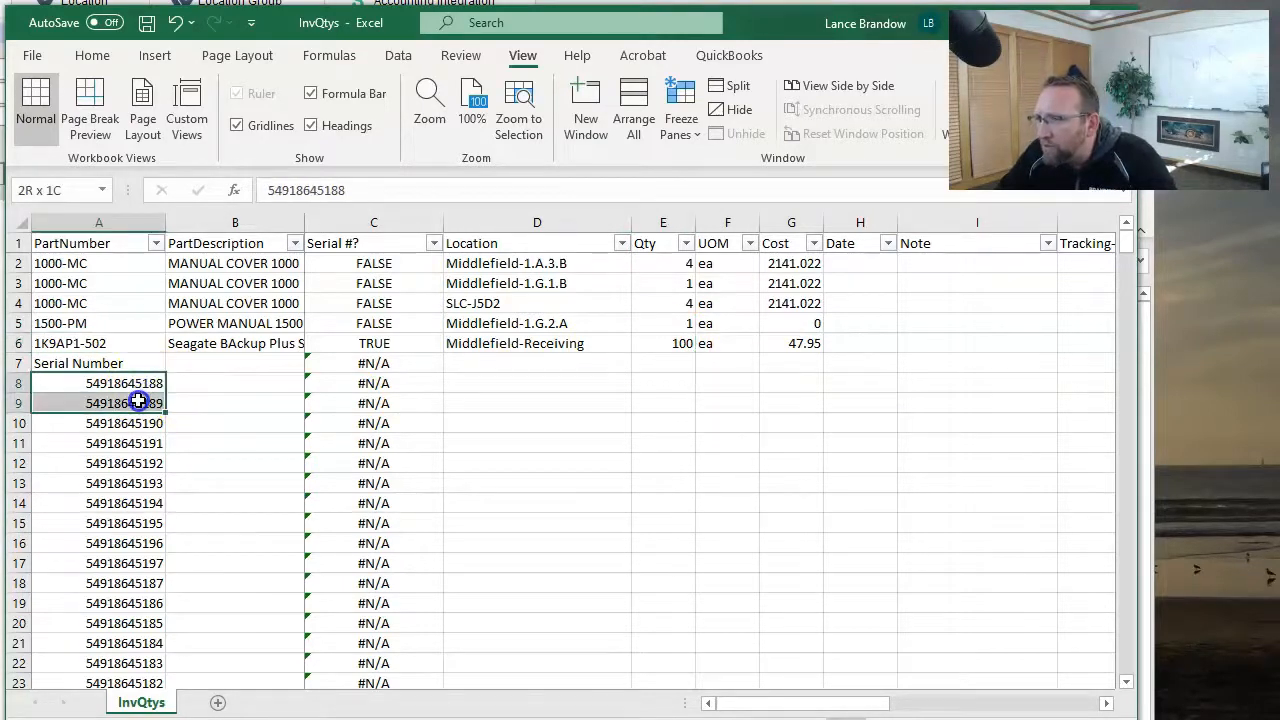
pyautogui.click(672, 343)
# Step: Select the full block of serial numbers listed under part 1K9AP1-502, A8:A107
pyautogui.moveTo(95, 386); pyautogui.dragTo(115, 685)
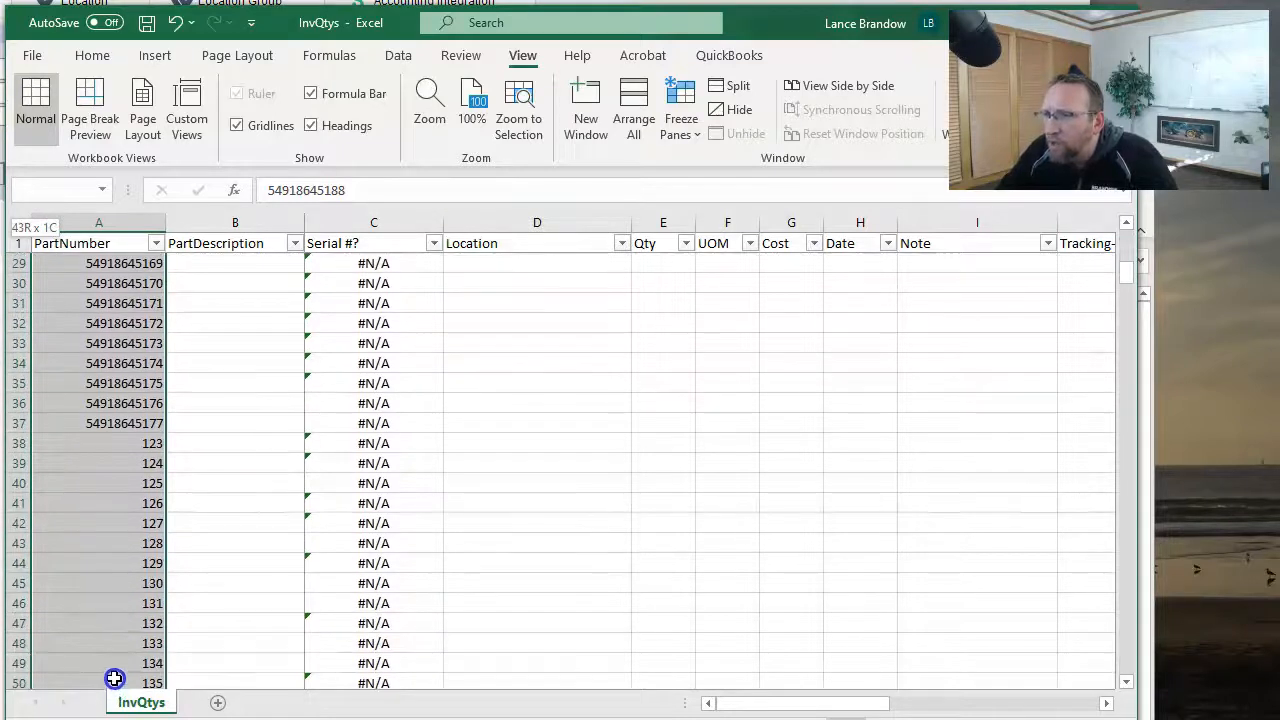
pyautogui.moveTo(113, 690); pyautogui.dragTo(63, 264)
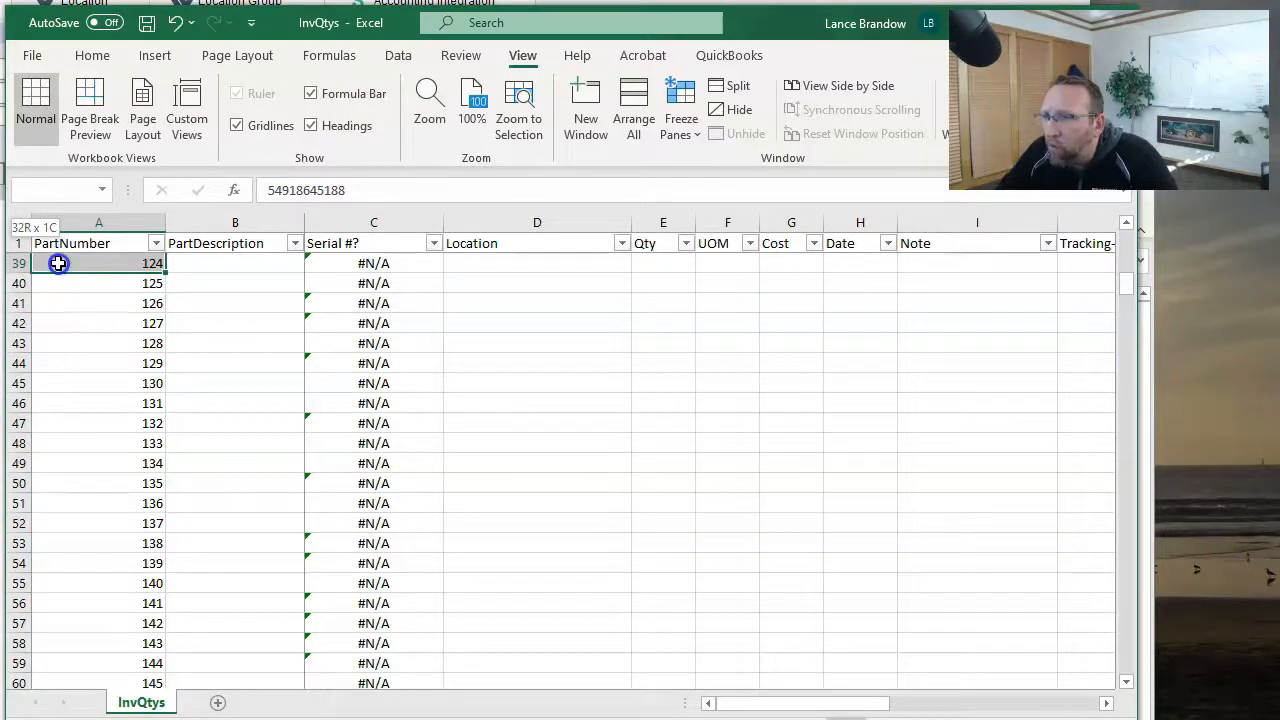
pyautogui.moveTo(59, 265); pyautogui.dragTo(95, 428)
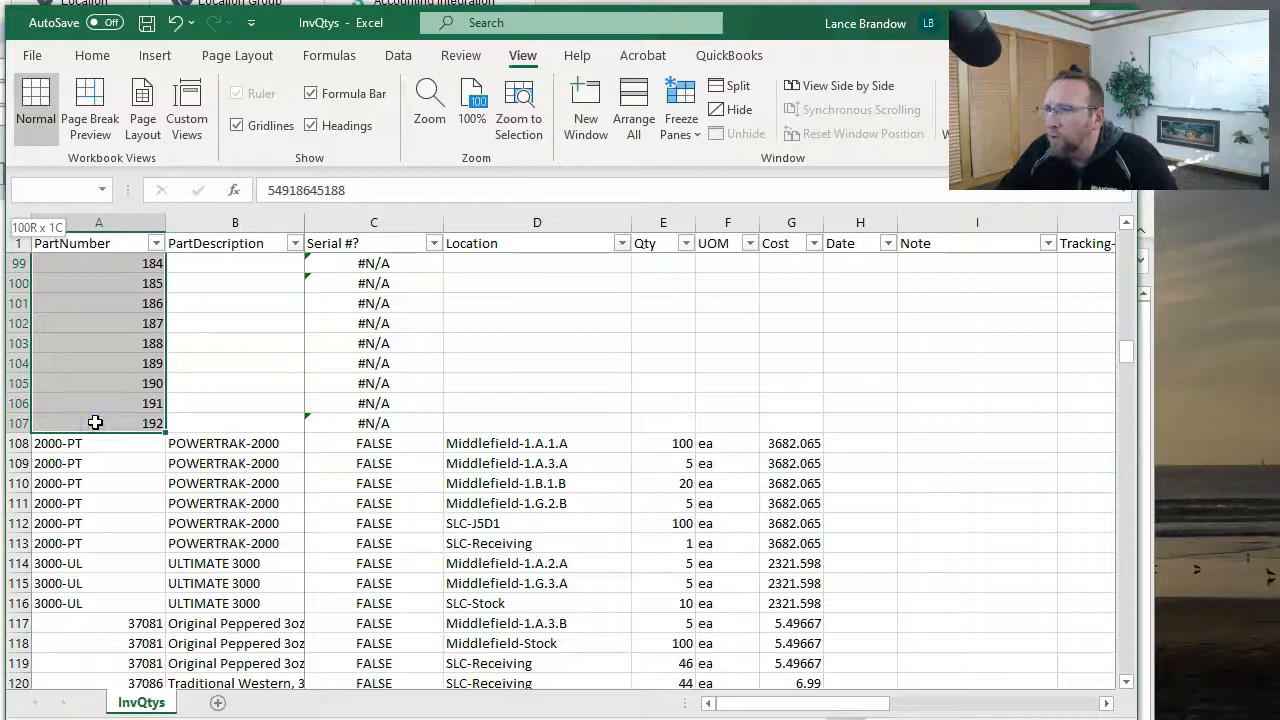
pyautogui.moveTo(95, 423); pyautogui.dragTo(94, 421)
pyautogui.scroll(20, 355, 470)
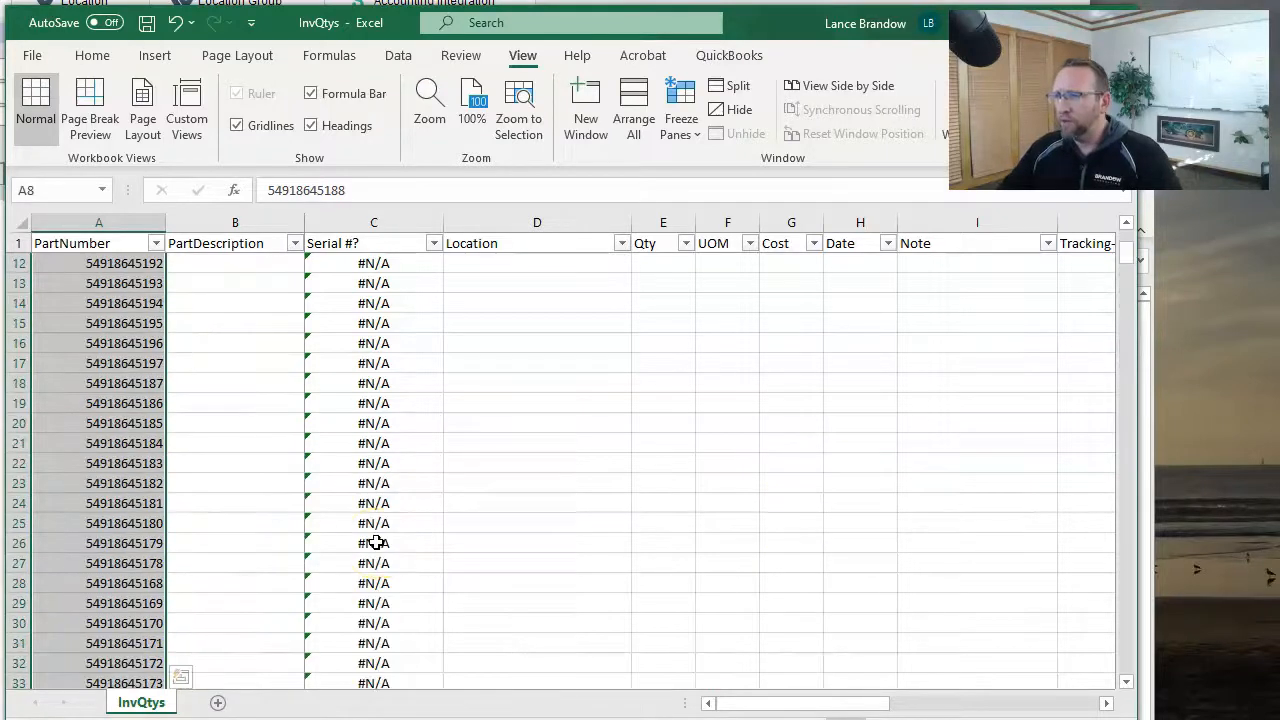
# Step: Highlight the Serial Number label in A7, compare it with the tracking names on Fishbowl's part details, and return to InvQtys
pyautogui.scroll(4, 375, 543)
pyautogui.doubleClick(130, 362)
pyautogui.moveTo(130, 364); pyautogui.dragTo(21, 363)
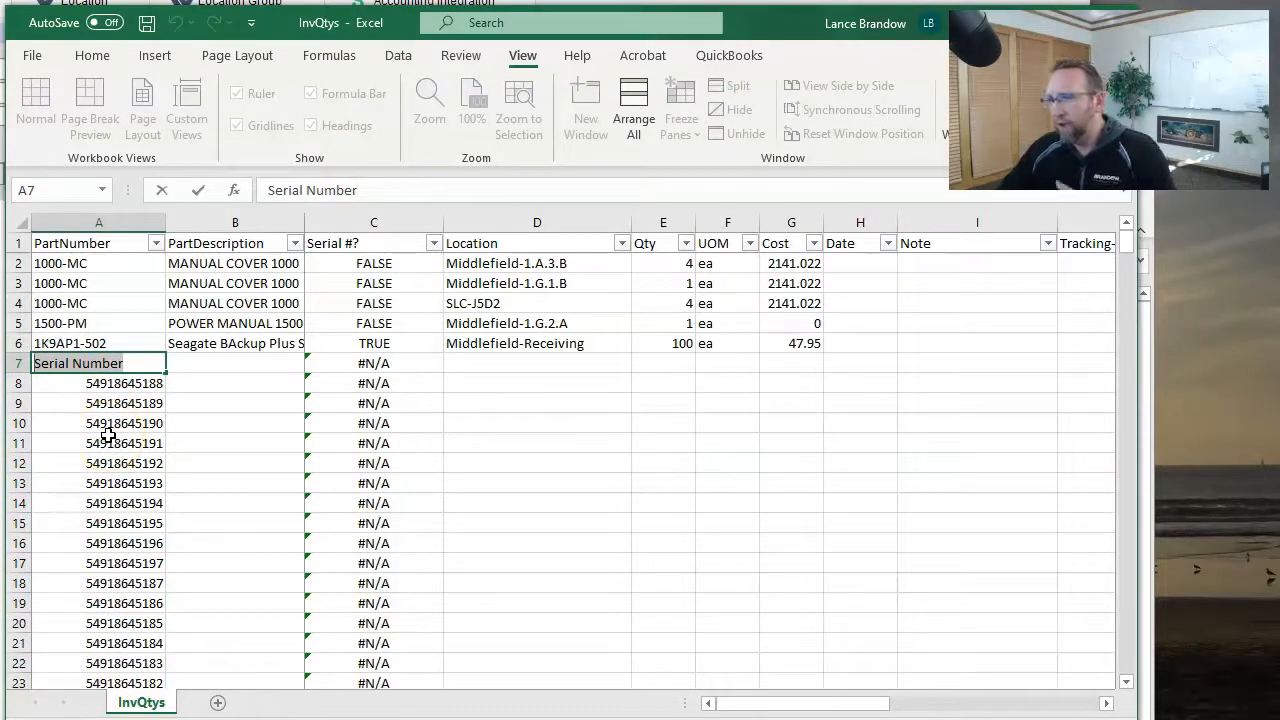
pyautogui.hotkey('alt', 'Tab')
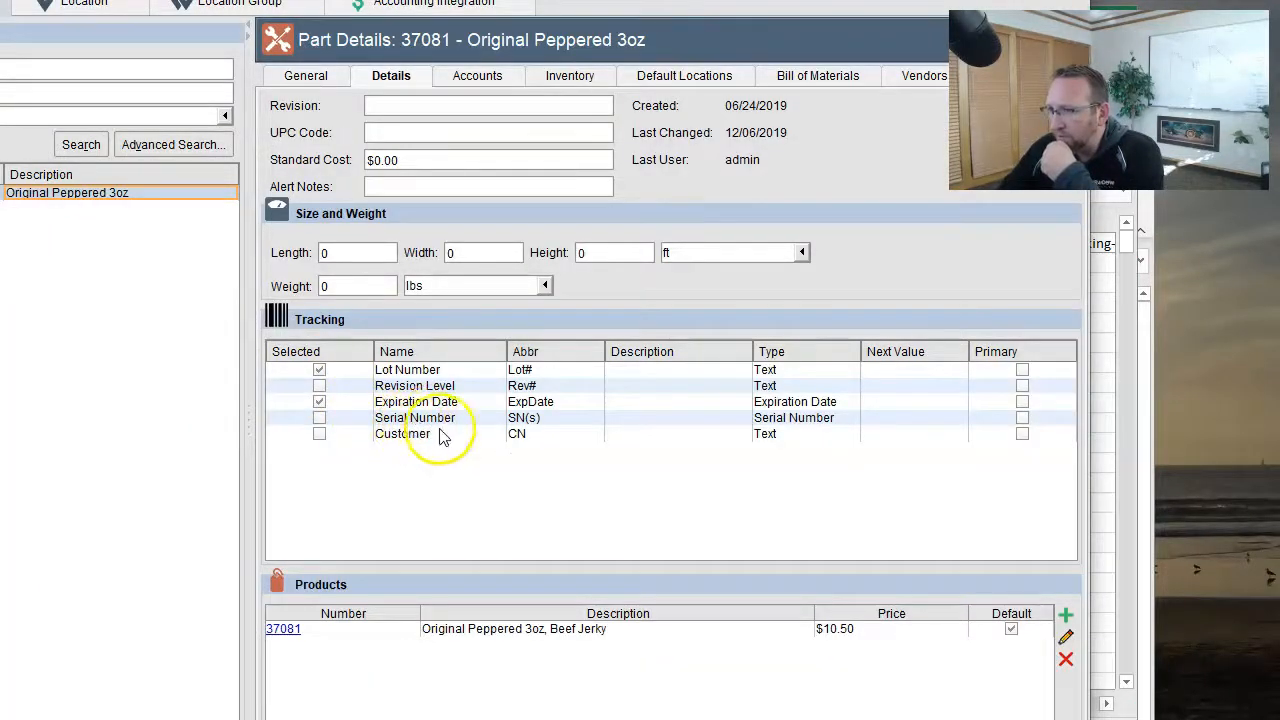
pyautogui.hotkey('alt', 'Tab')
# Step: Review the Serial #? helper column and the Tracking-Lot Number column in InvQtys
pyautogui.click(365, 220)
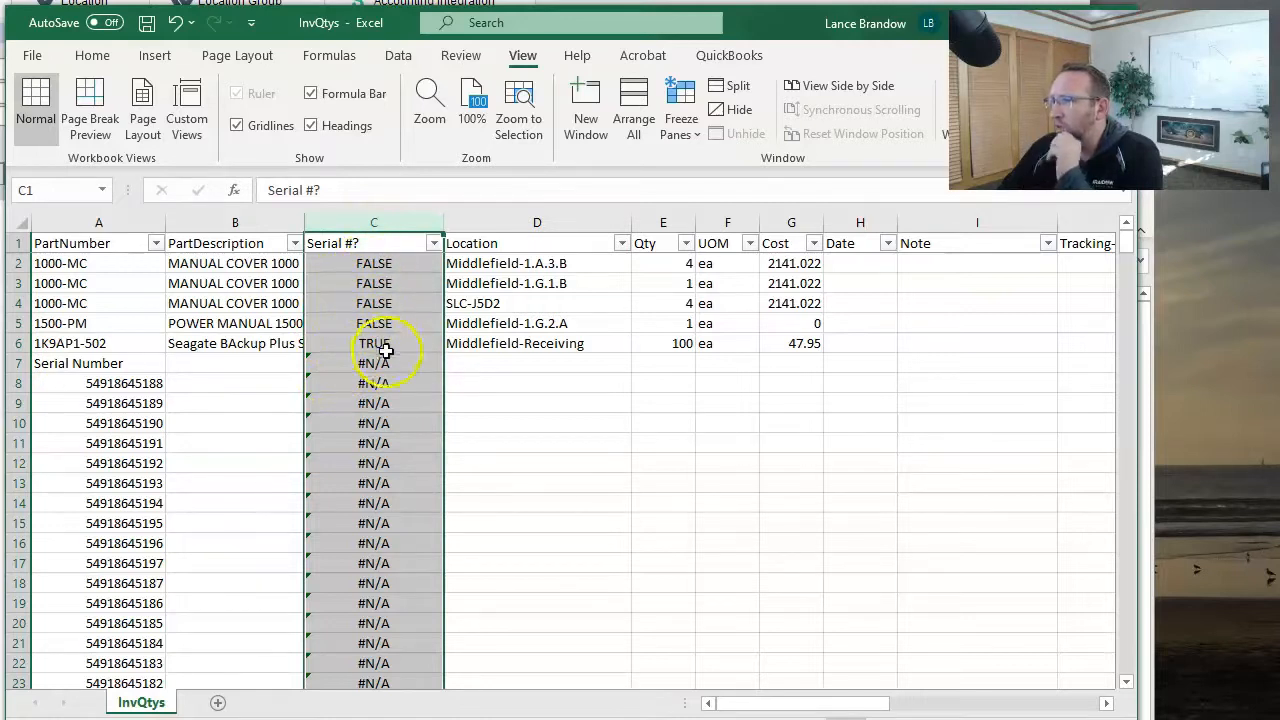
pyautogui.moveTo(716, 700); pyautogui.dragTo(849, 691)
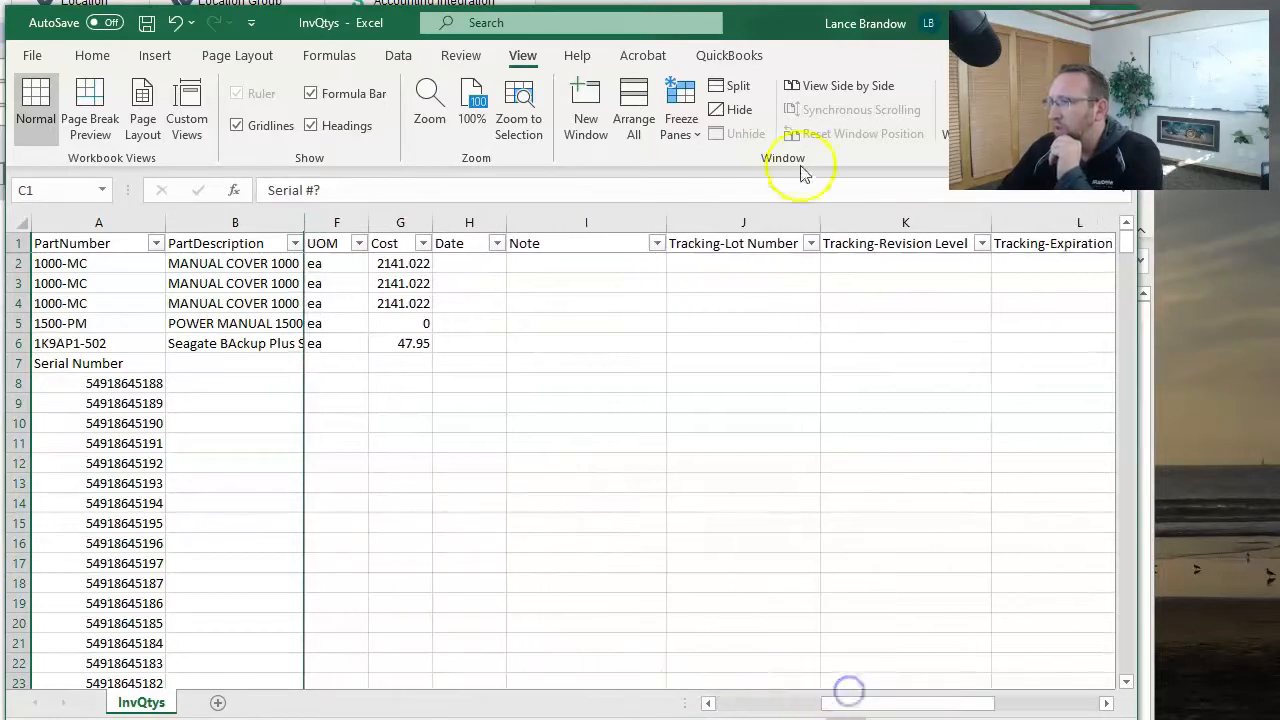
pyautogui.click(749, 219)
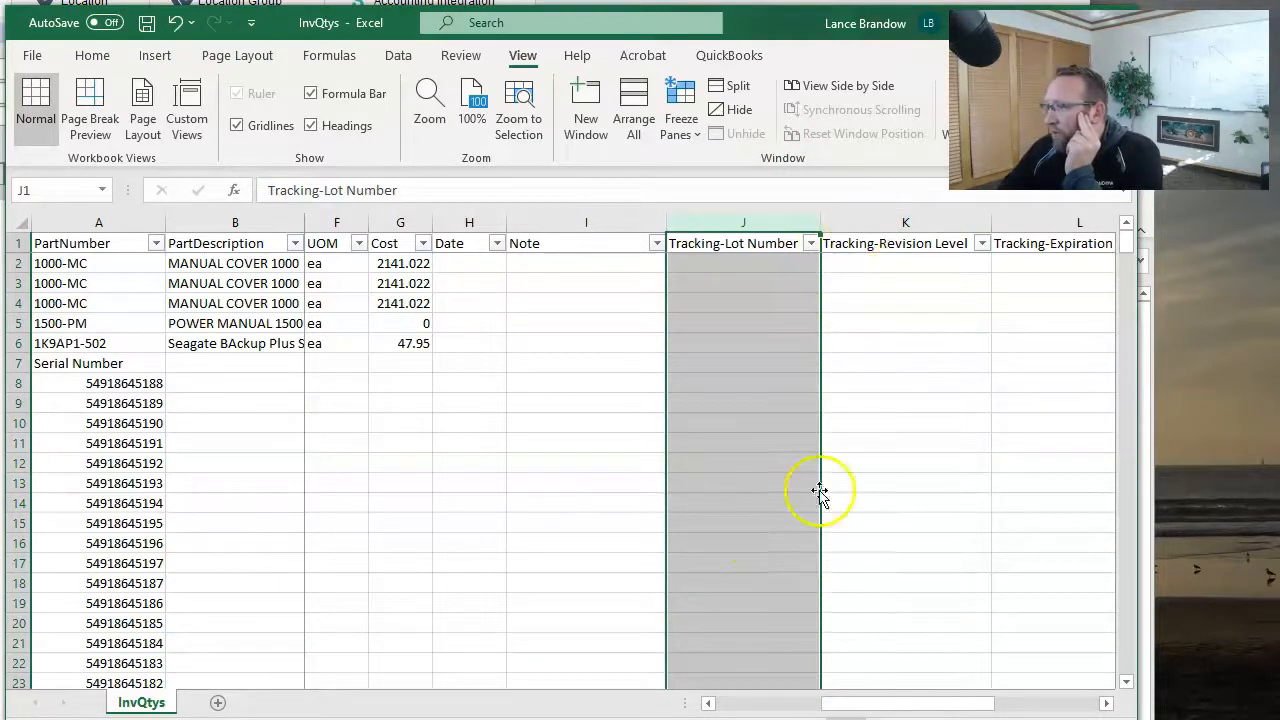
pyautogui.moveTo(905, 710); pyautogui.dragTo(740, 700)
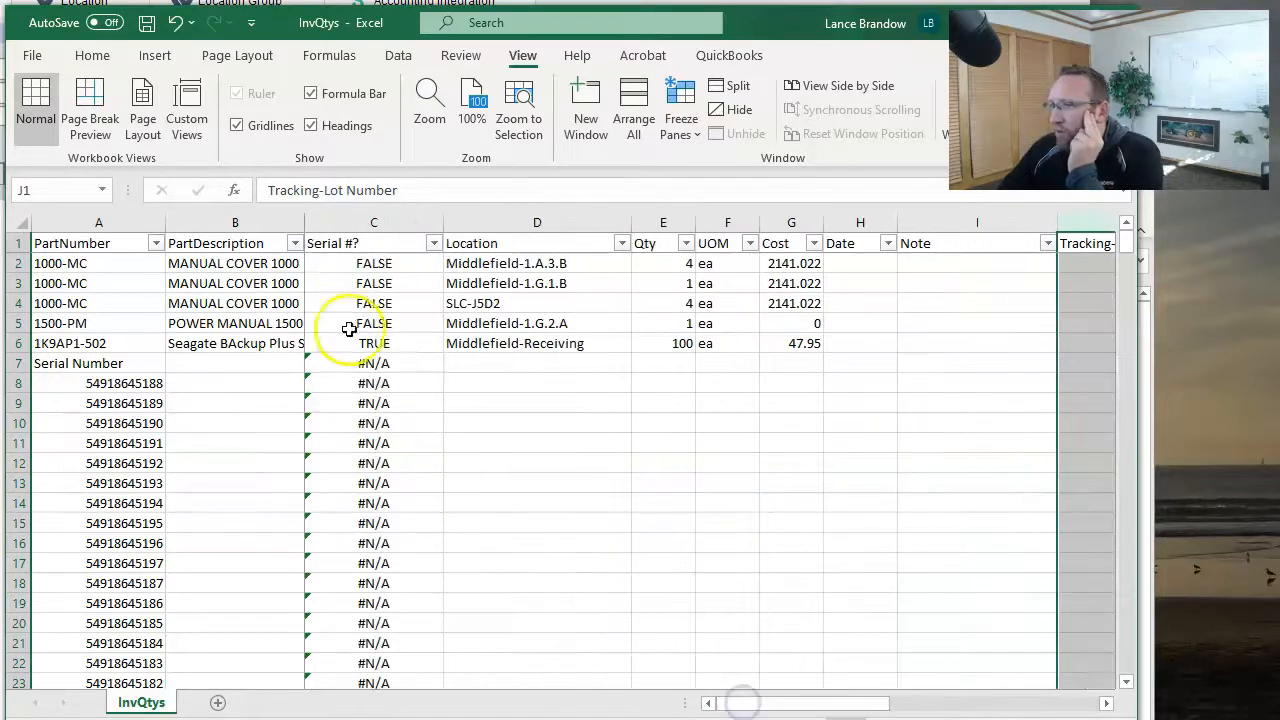
# Step: Delete the Serial #? column from InvQtys
pyautogui.click(350, 221)
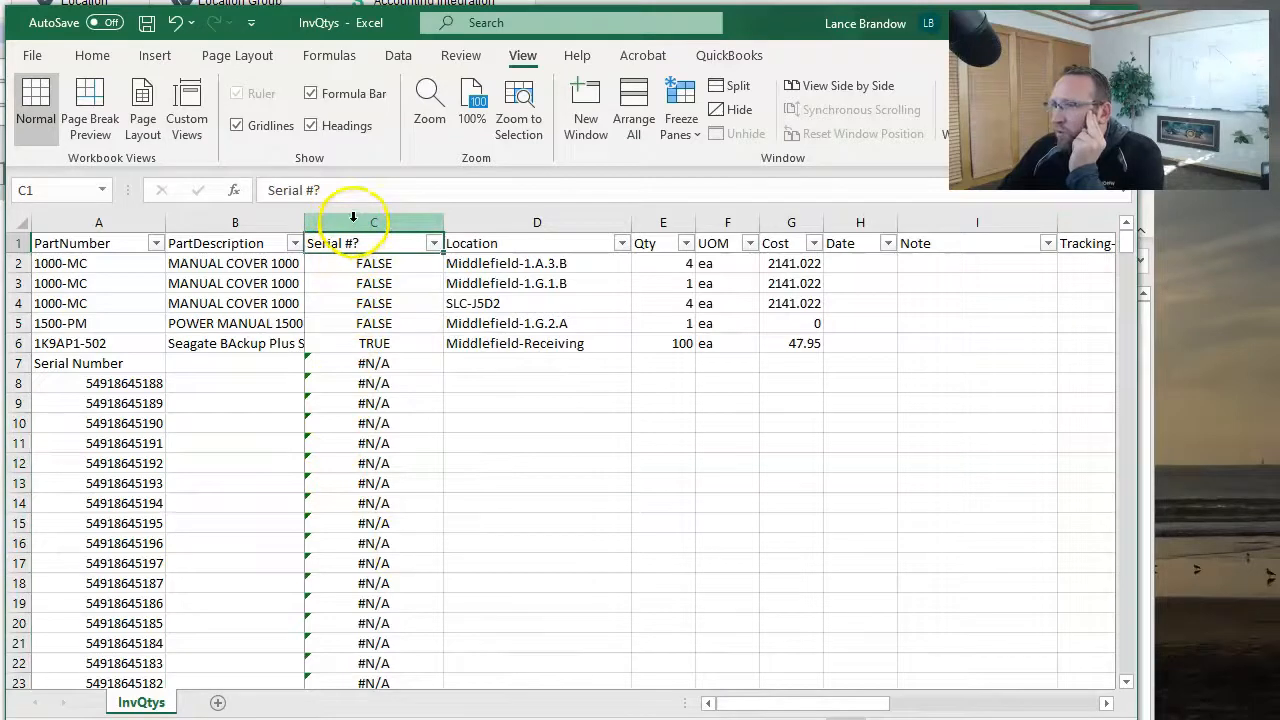
pyautogui.rightClick(352, 217)
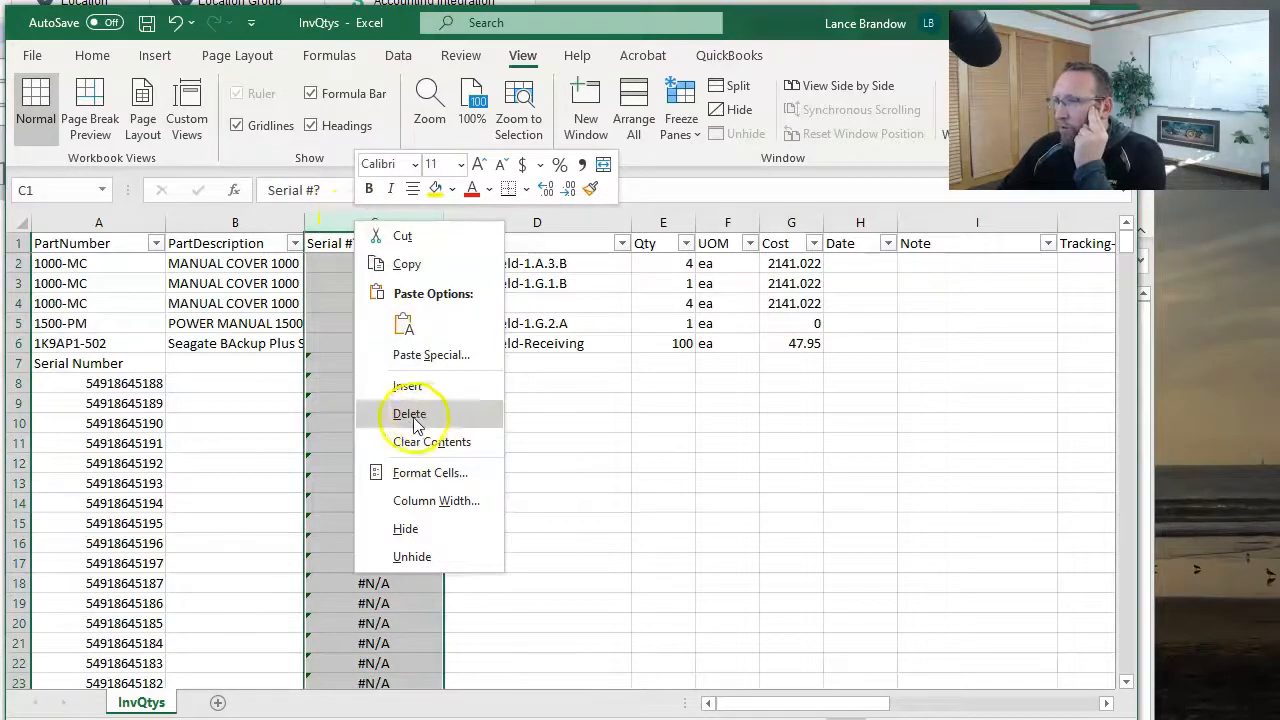
pyautogui.press('Escape')
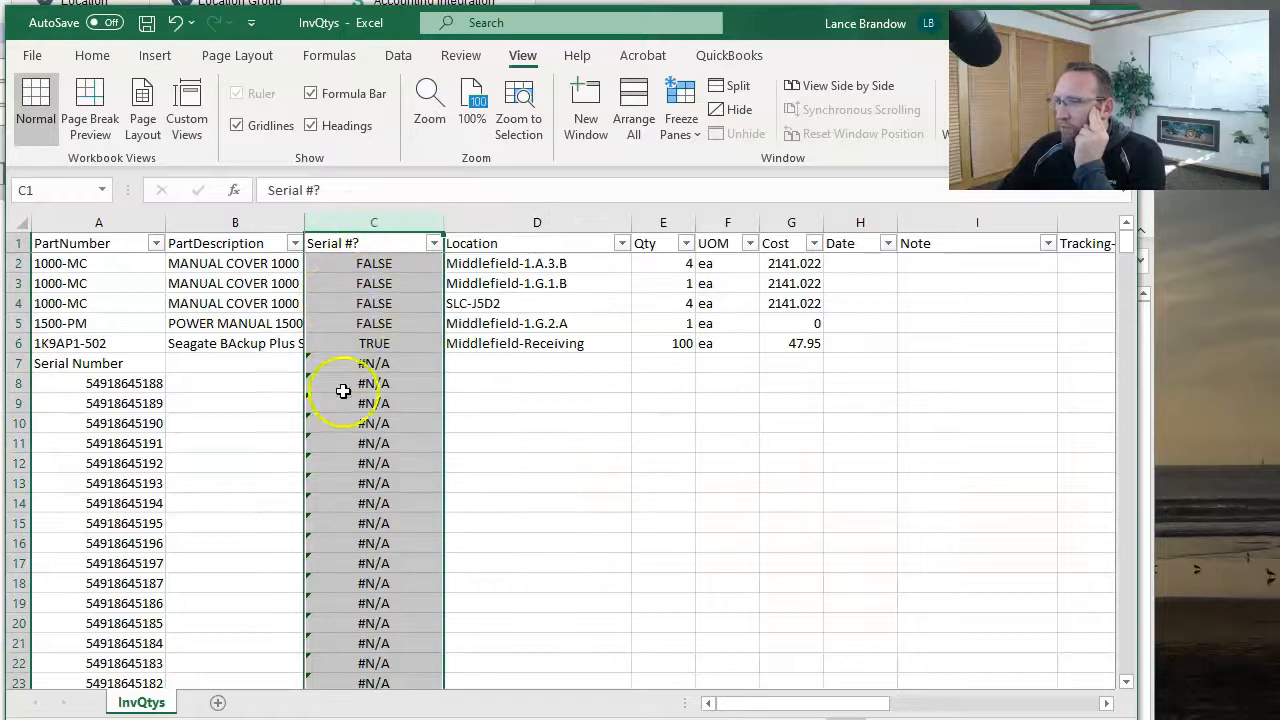
pyautogui.rightClick(372, 222)
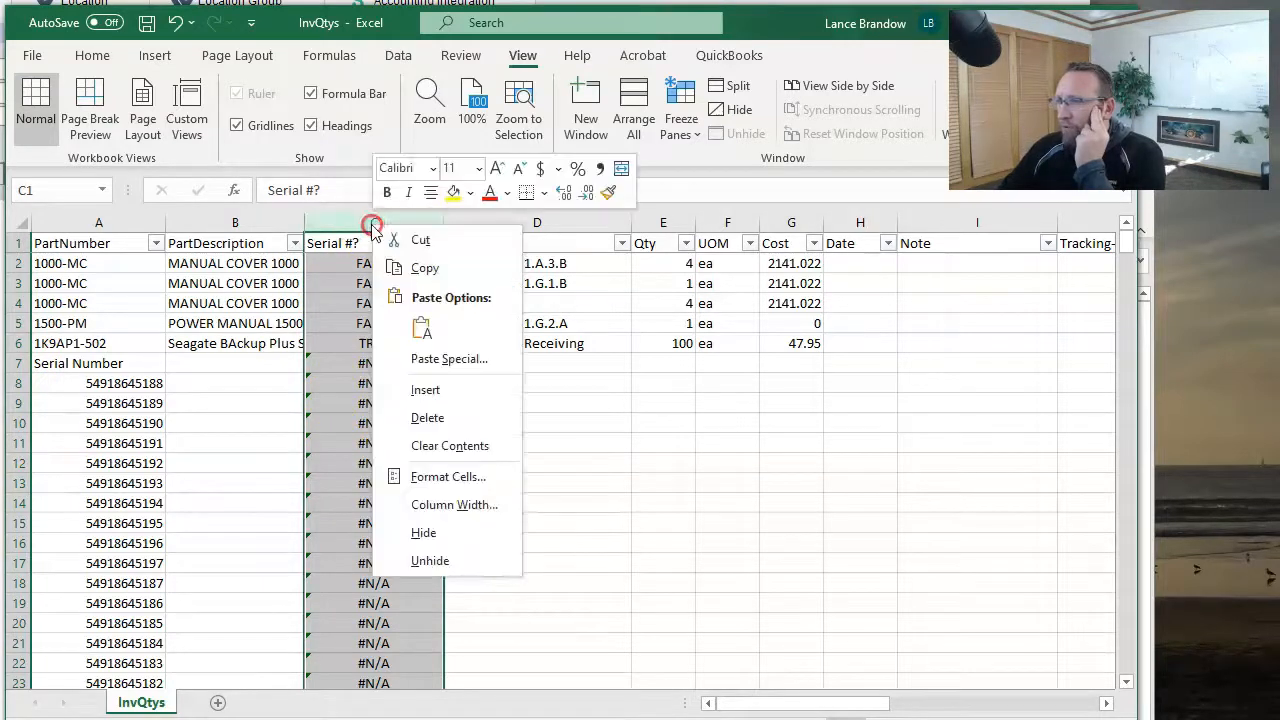
pyautogui.click(437, 414)
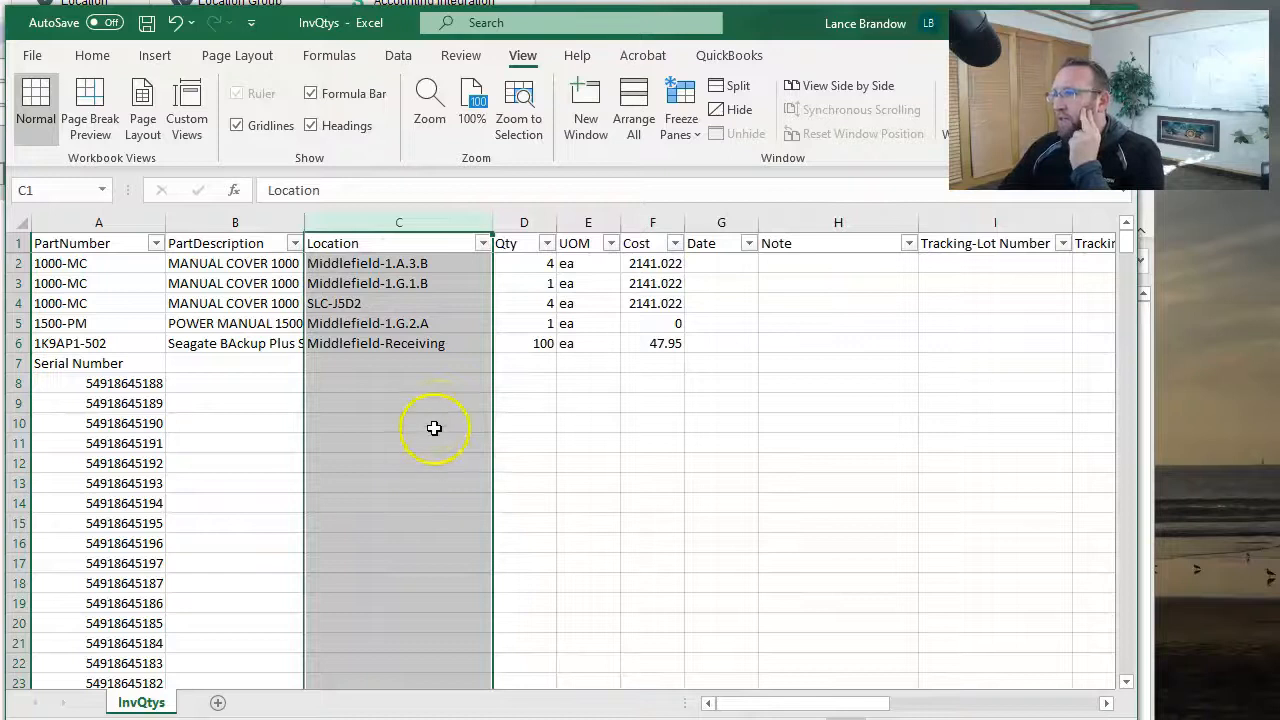
# Step: Review the location, quantity and cost of the first 1000-MC entry in row 2
pyautogui.click(525, 268)
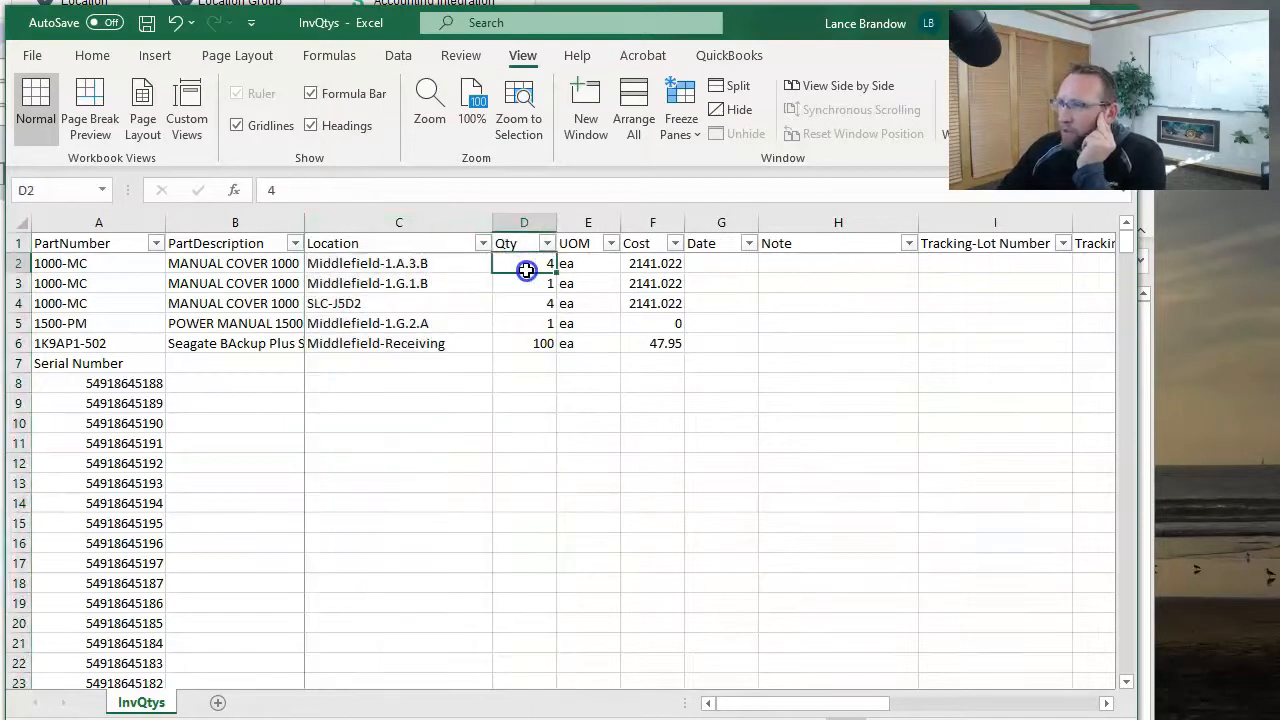
pyautogui.click(17, 263)
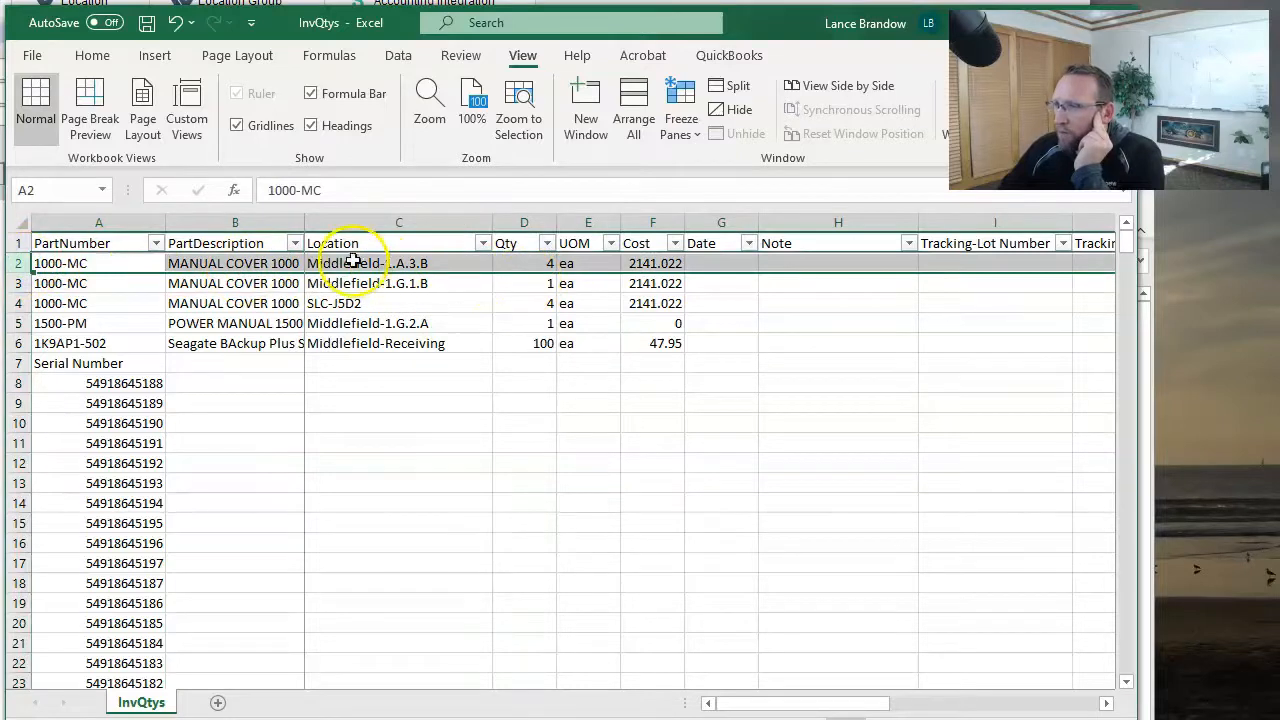
pyautogui.click(443, 266)
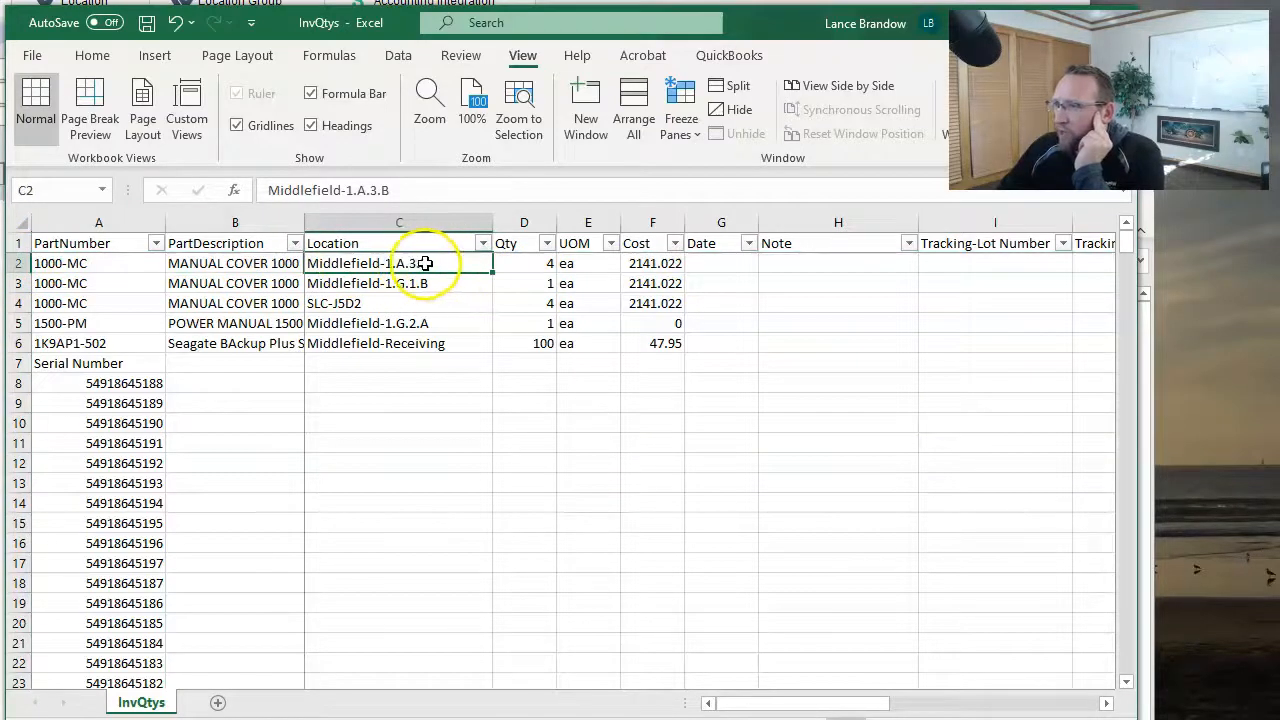
pyautogui.click(518, 262)
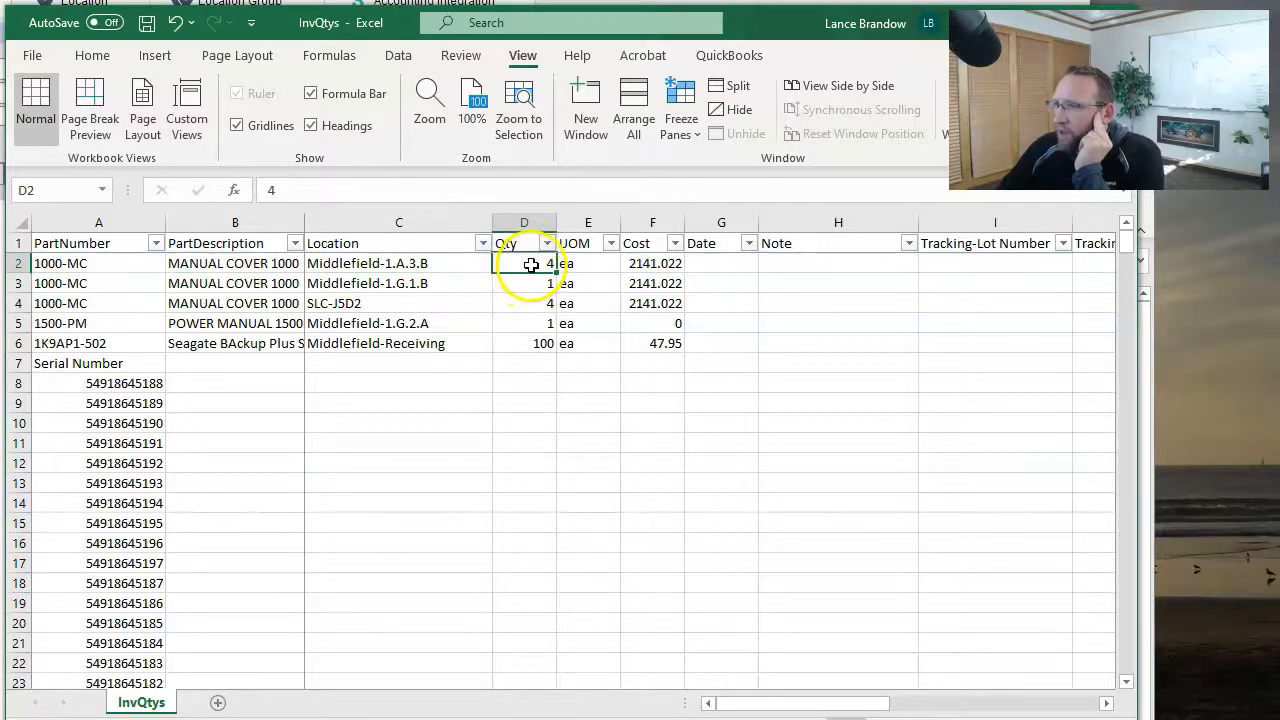
pyautogui.click(655, 263)
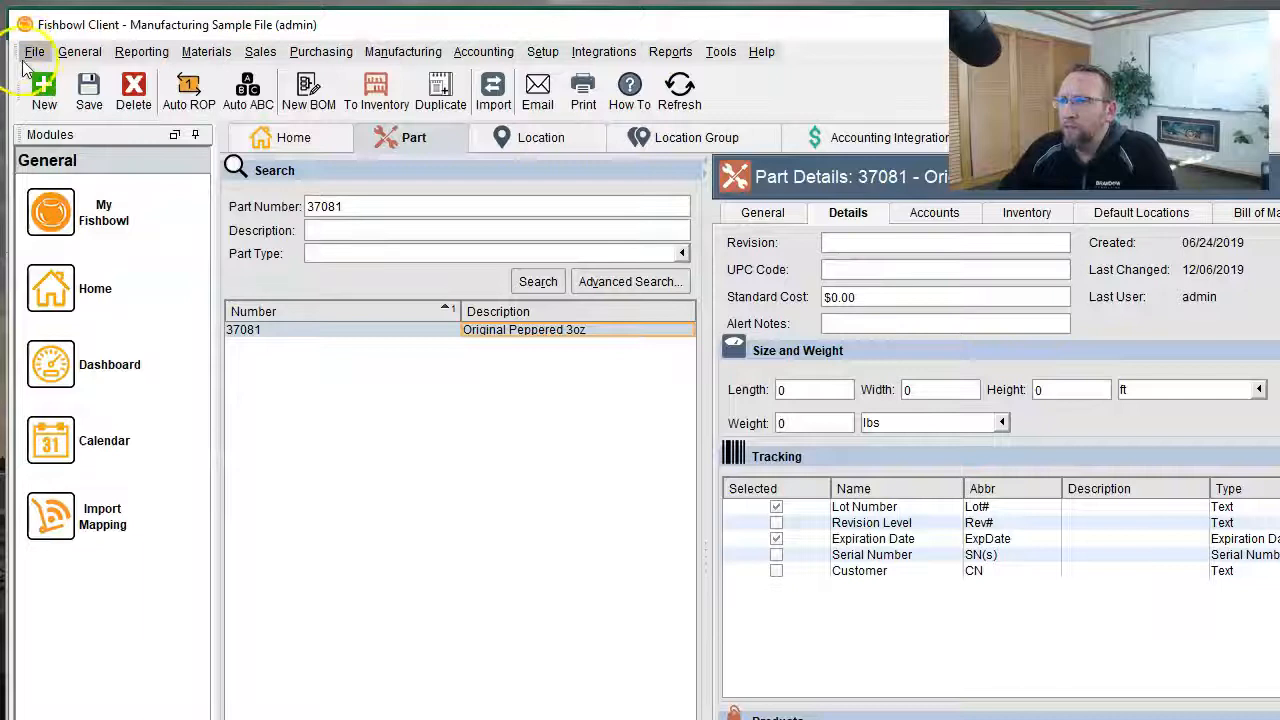
# Step: In Fishbowl, open the Import Wizard and select the Add Inventory import type
pyautogui.click(34, 52)
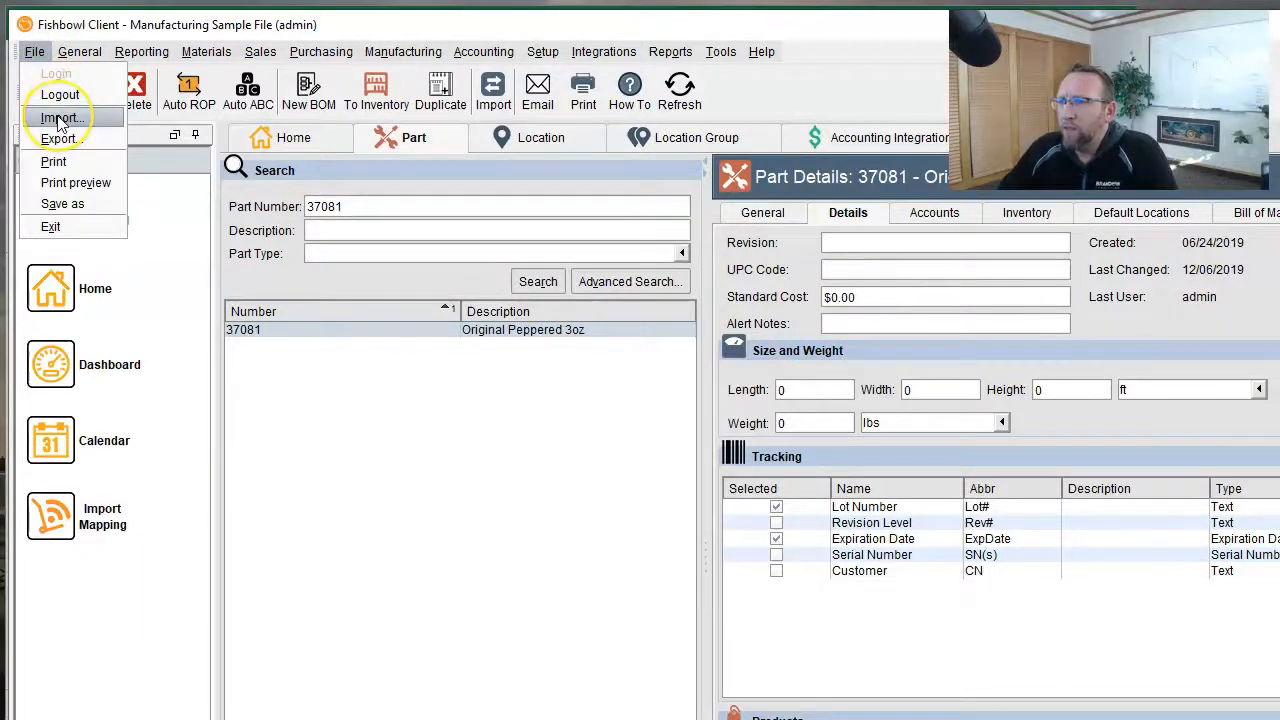
pyautogui.click(58, 118)
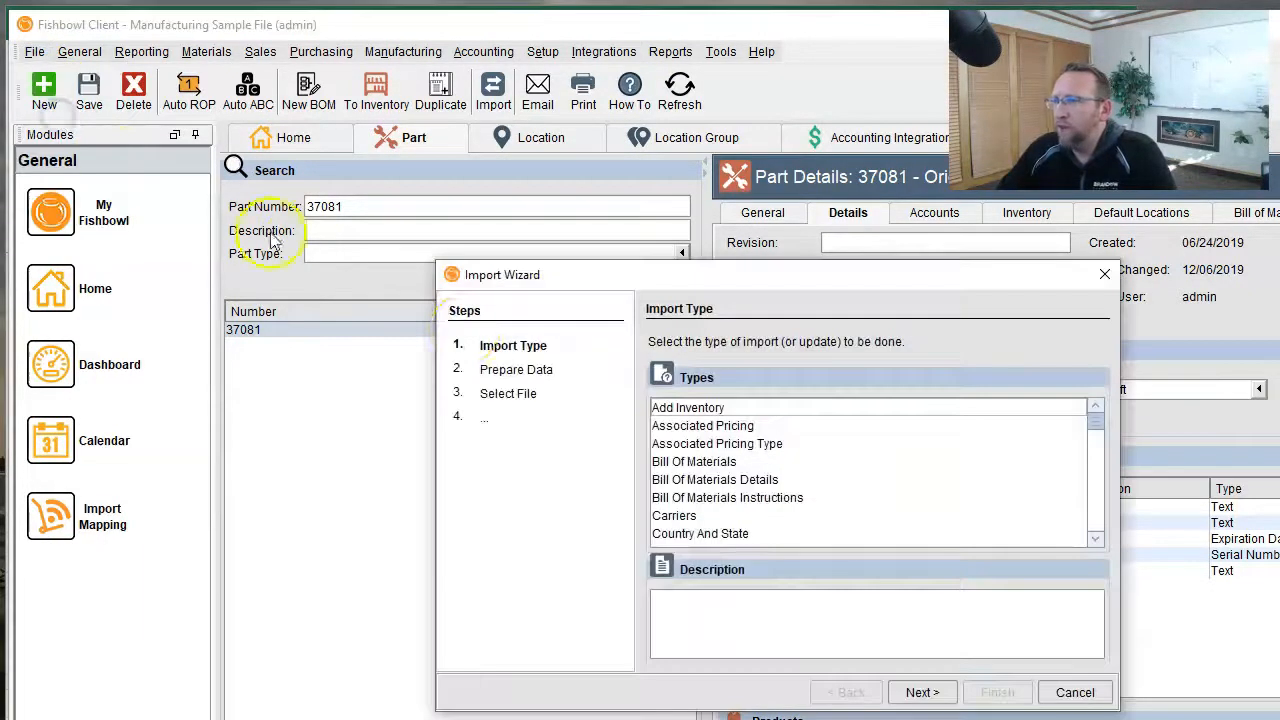
pyautogui.click(707, 410)
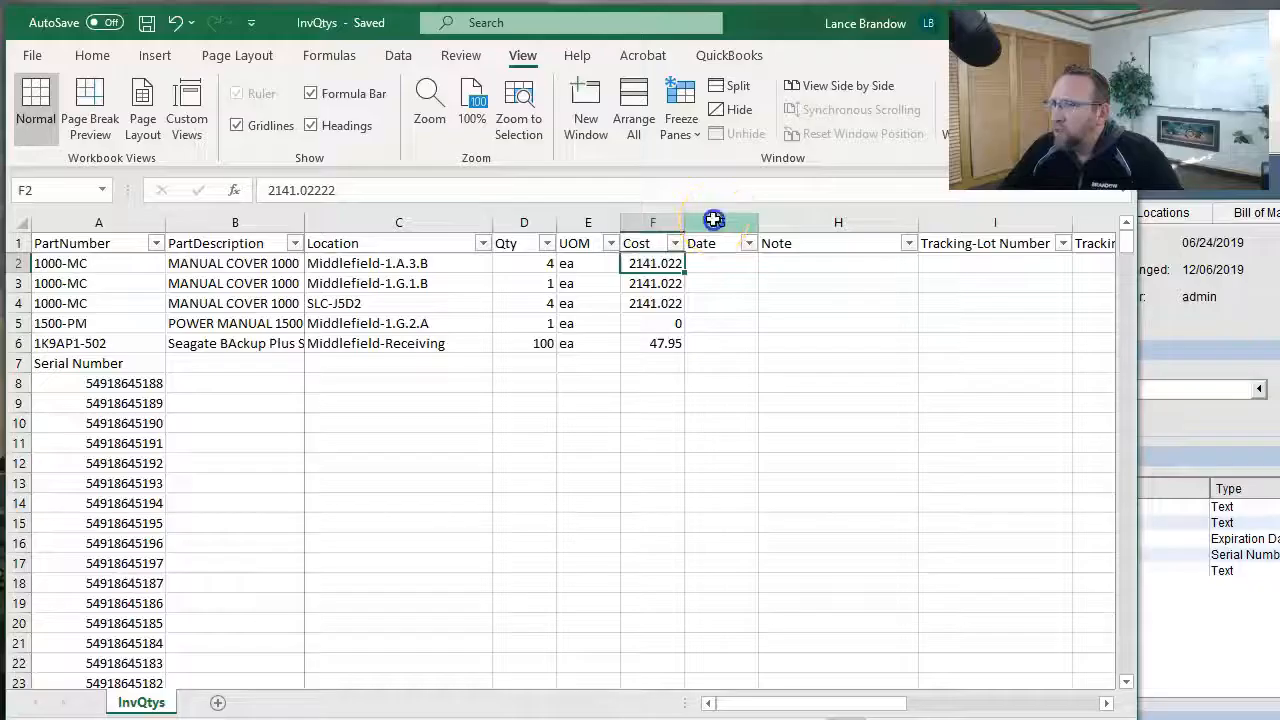
# Step: In InvQtys, insert a new column before Date and give it the header total
pyautogui.click(716, 221)
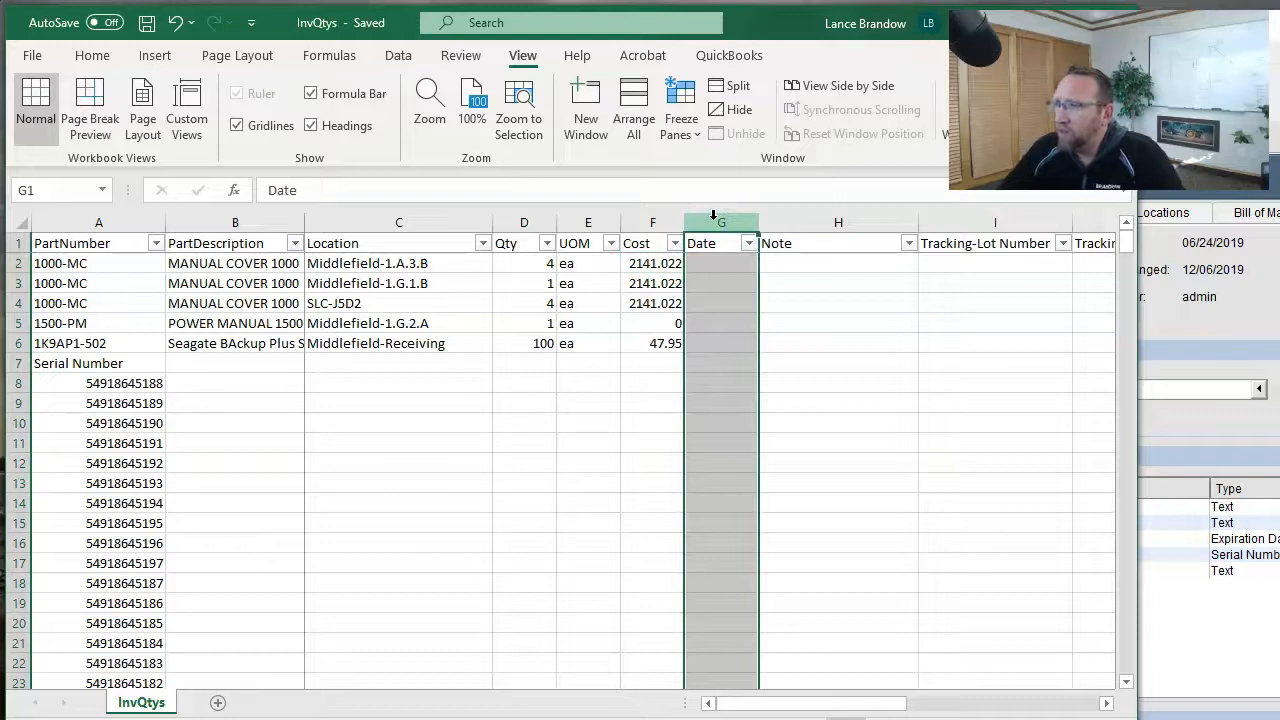
pyautogui.rightClick(713, 218)
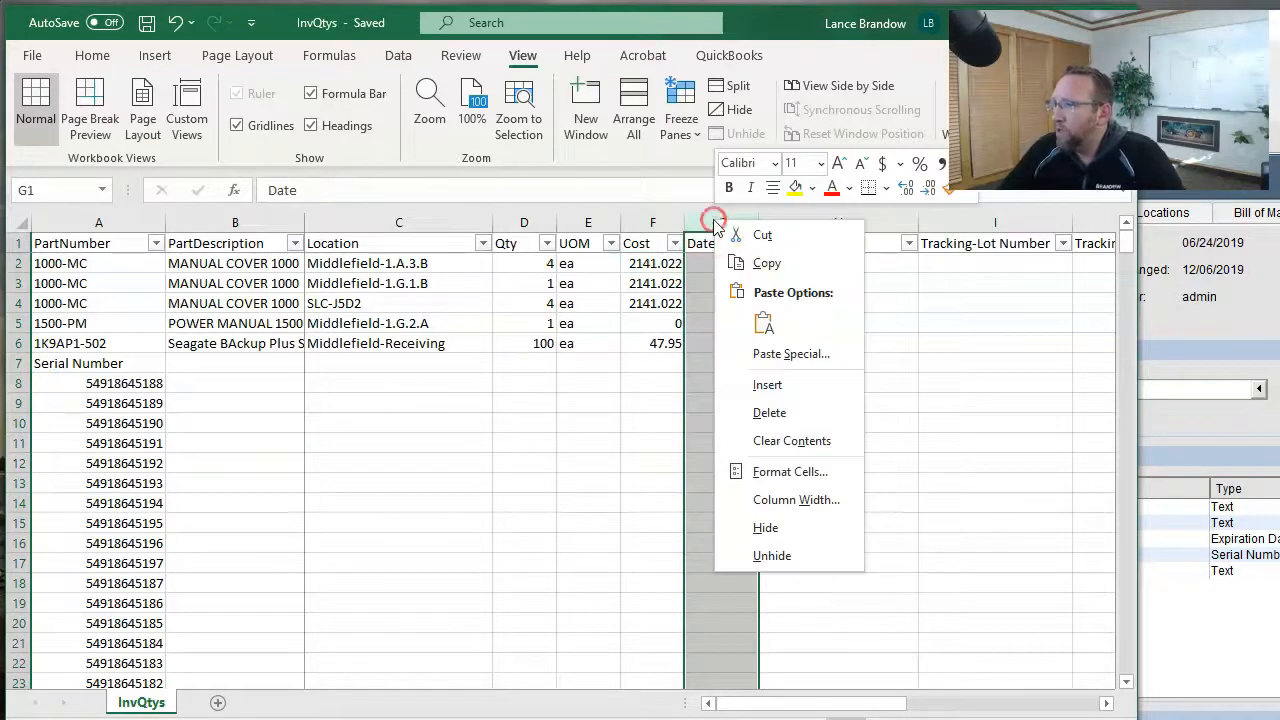
pyautogui.click(762, 380)
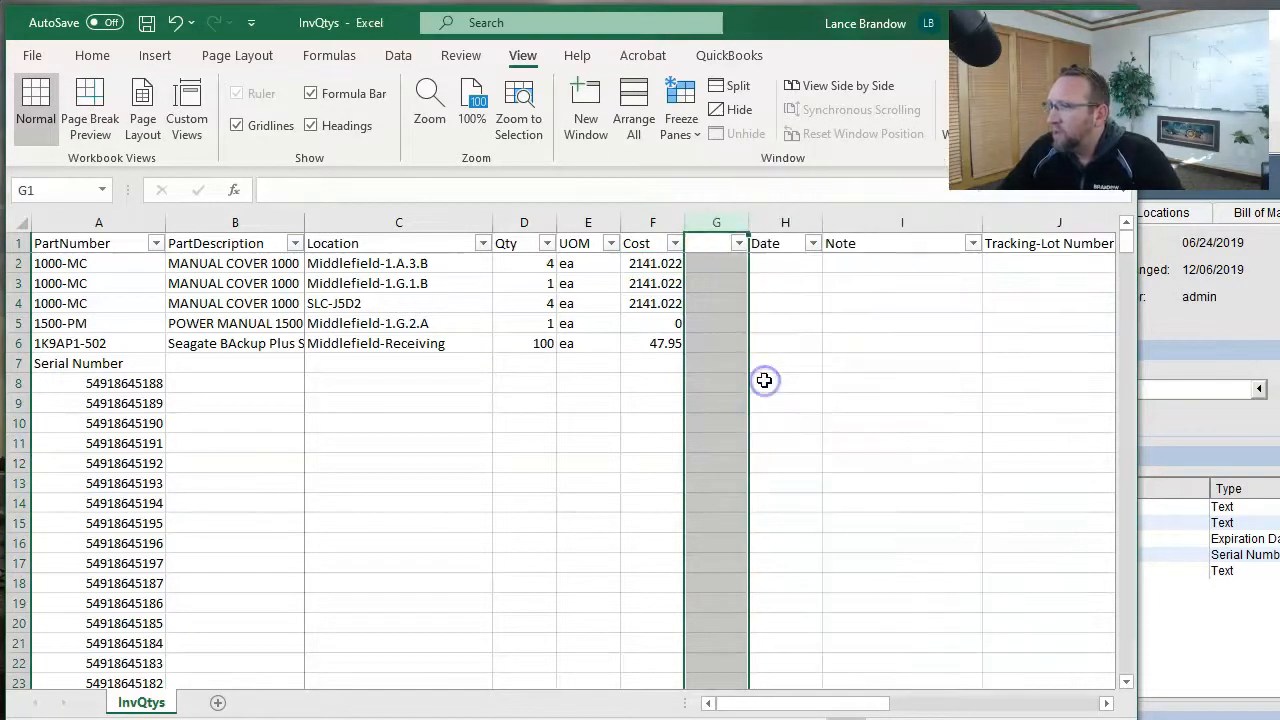
pyautogui.click(708, 244)
pyautogui.write('total')
pyautogui.press('Return')
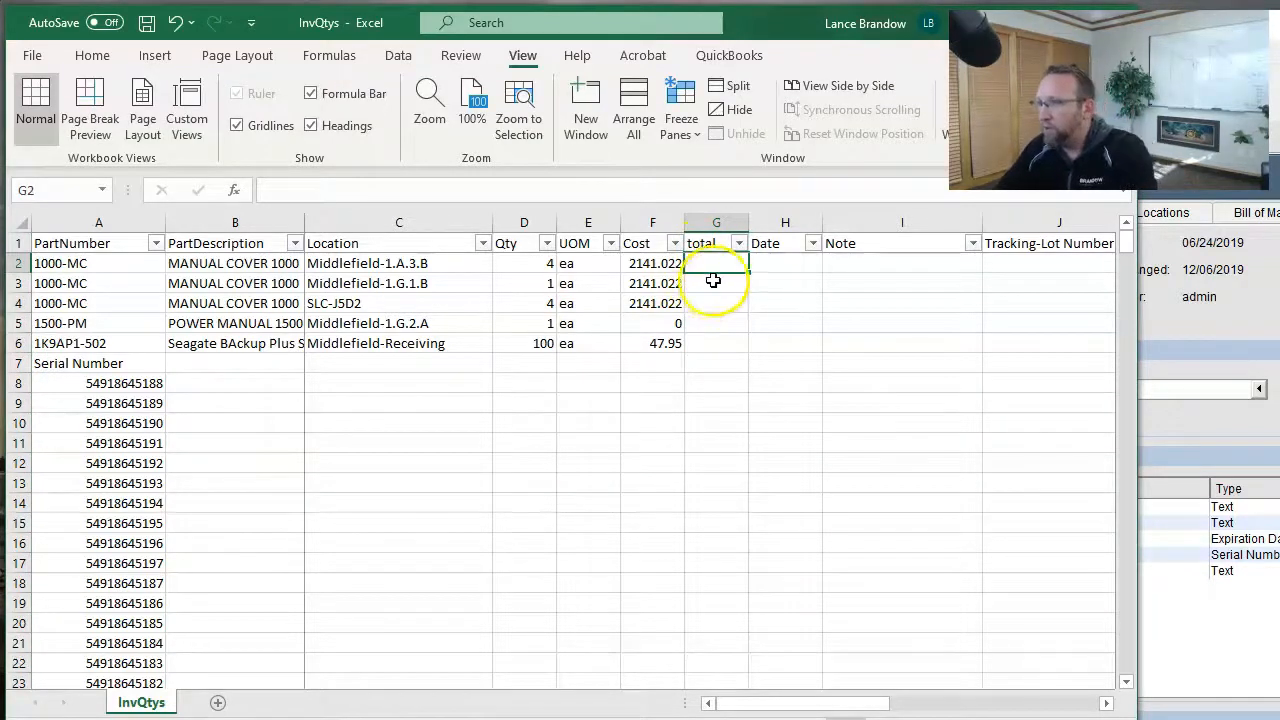
# Step: Calculate each row's total as Cost times Qty with =F2*D2 in G2, and fill the formula down the total column
pyautogui.write('=')
pyautogui.click(657, 263)
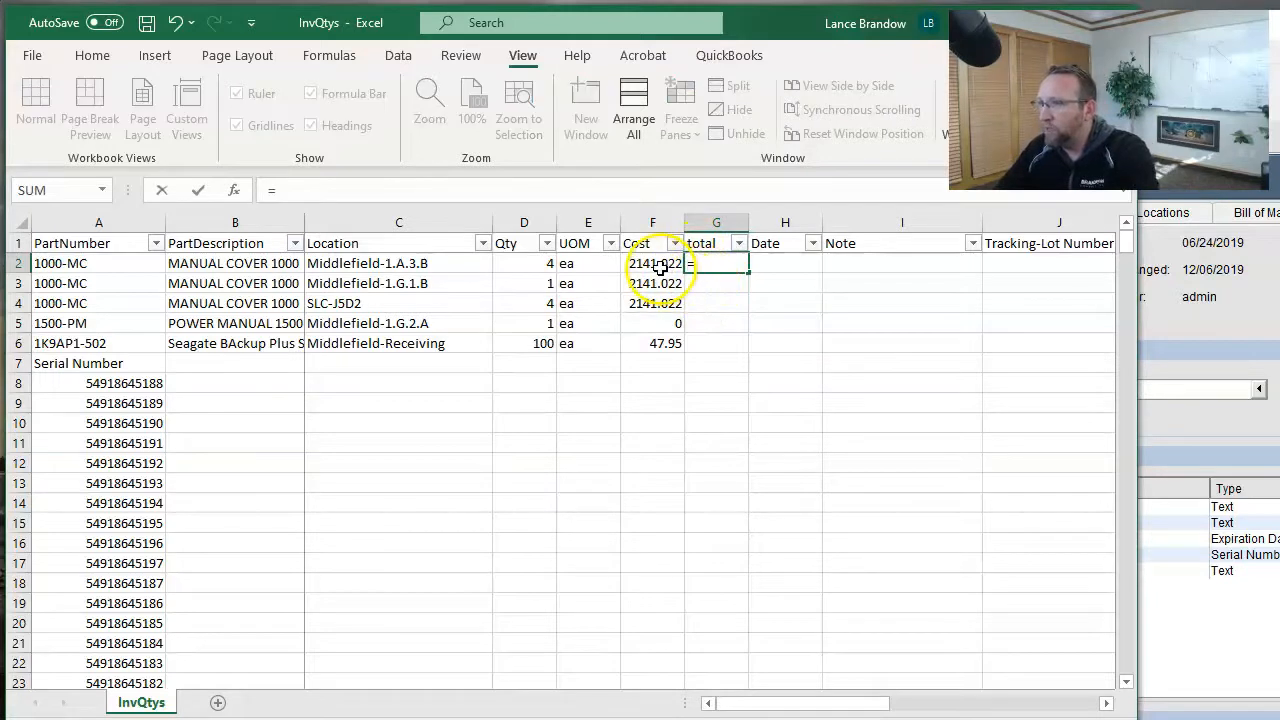
pyautogui.write('*')
pyautogui.click(543, 266)
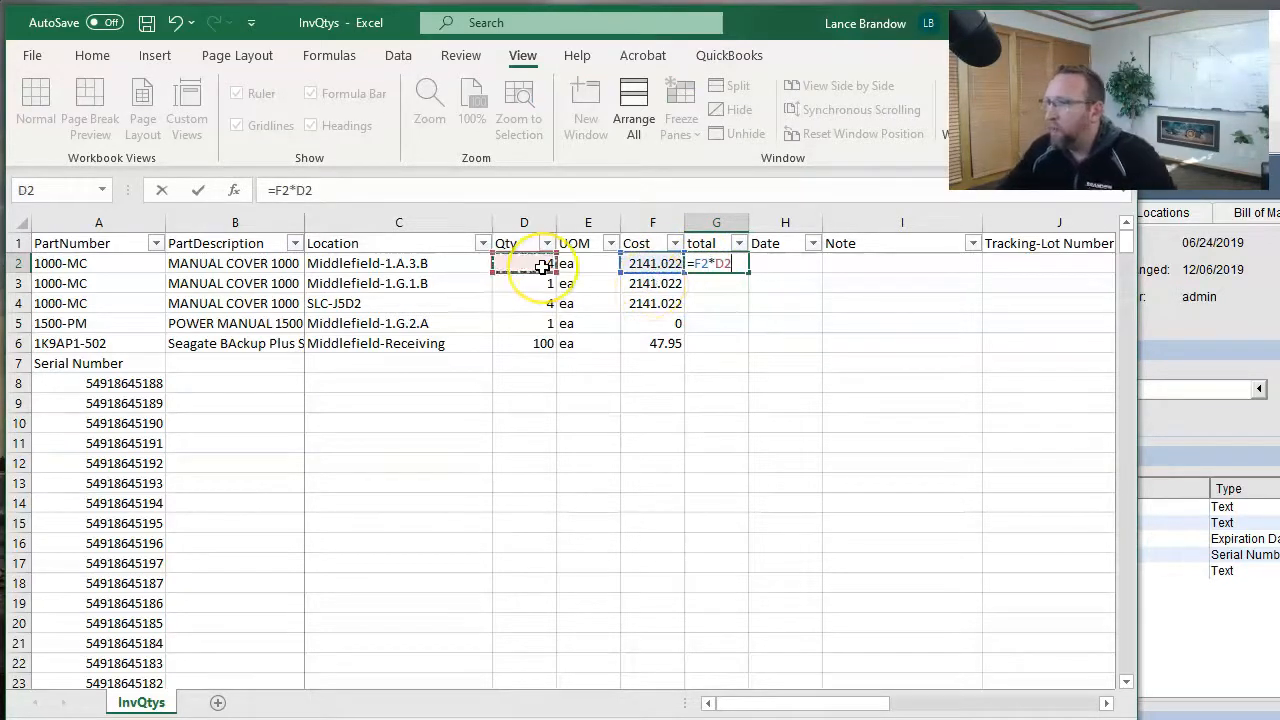
pyautogui.press('Return')
pyautogui.click(717, 264)
pyautogui.doubleClick(749, 273)
# Step: Sum the total column in G394 below the last row with =SUM(G2:G393), and format the result as Accounting
pyautogui.scroll(-20, 780, 349)
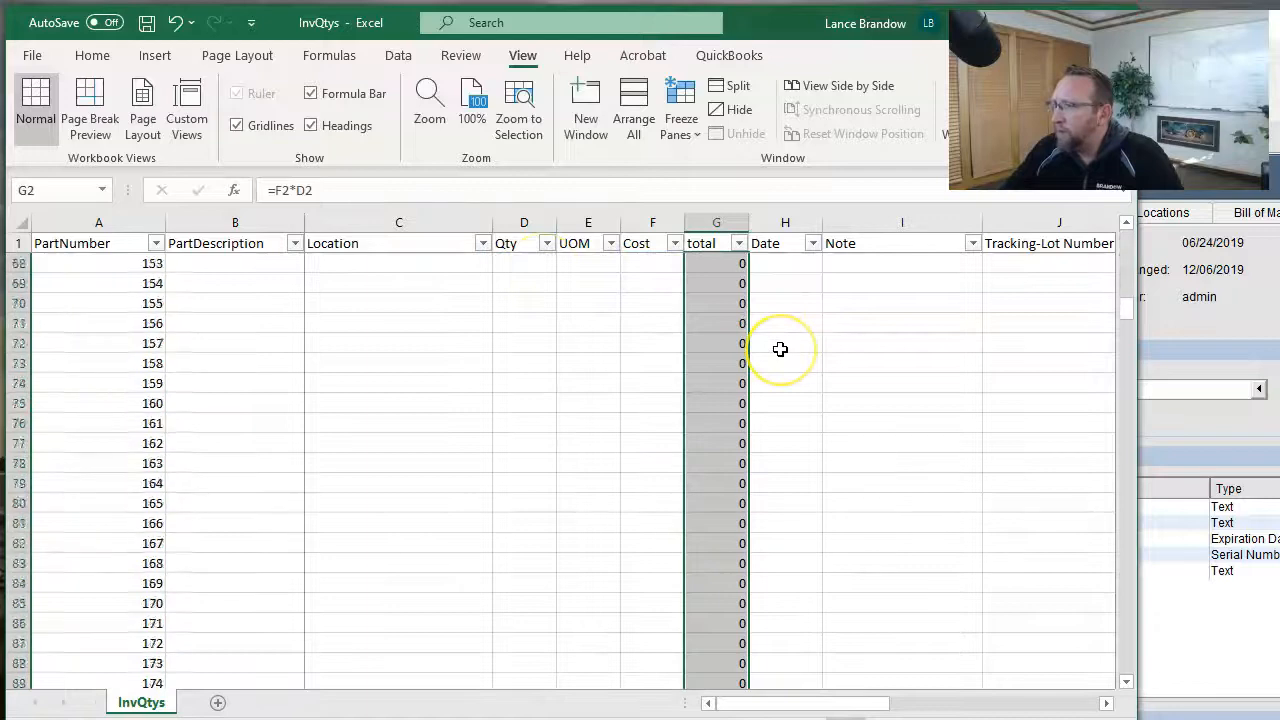
pyautogui.scroll(-10, 780, 349)
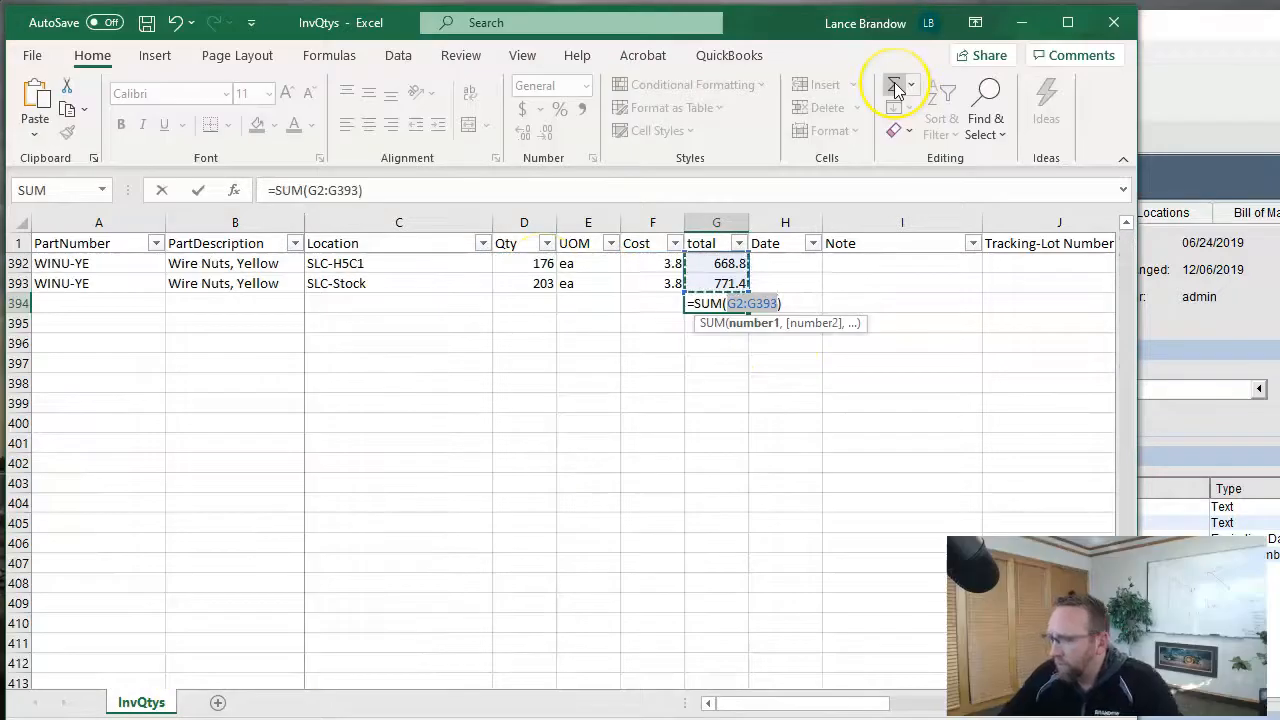
pyautogui.press('Return')
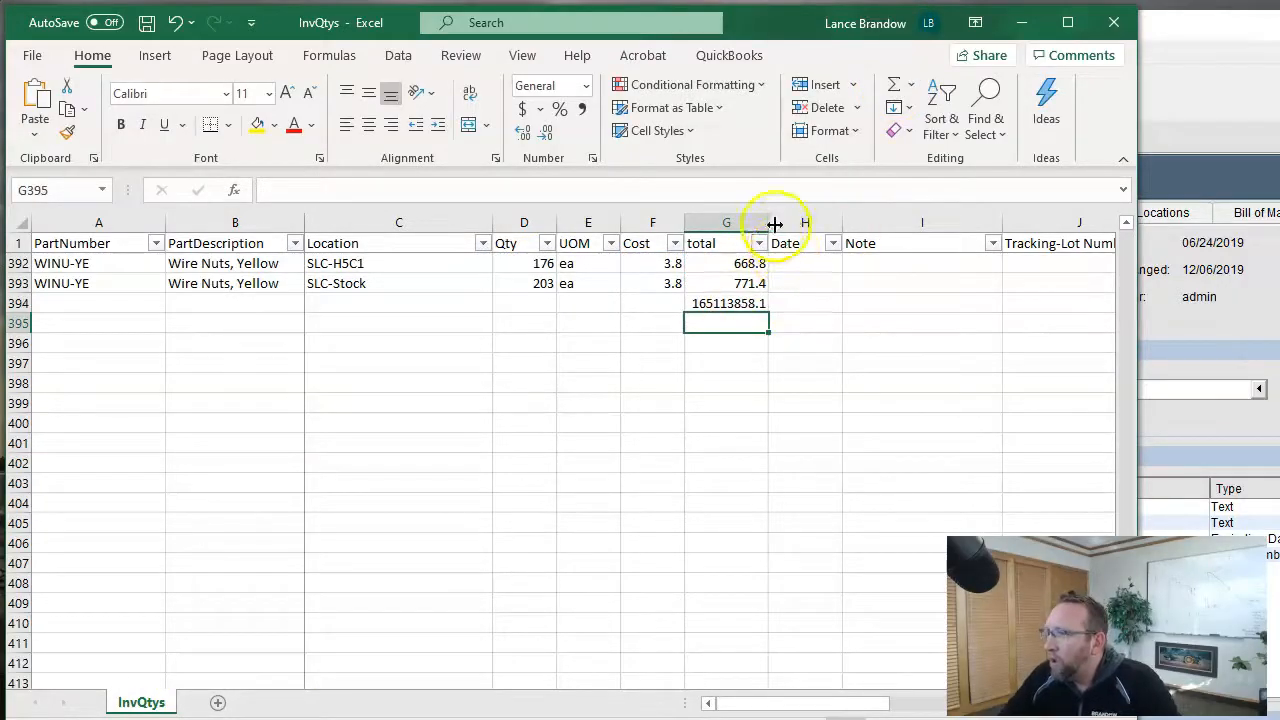
pyautogui.click(723, 305)
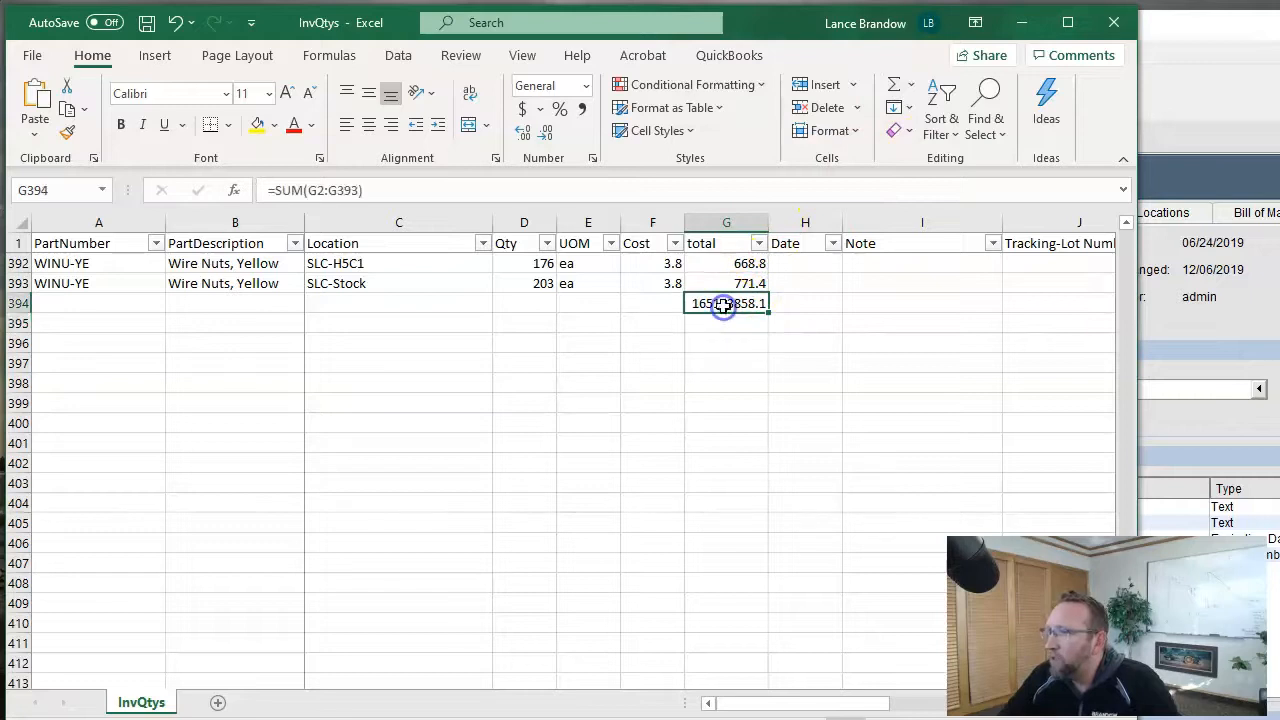
pyautogui.click(524, 109)
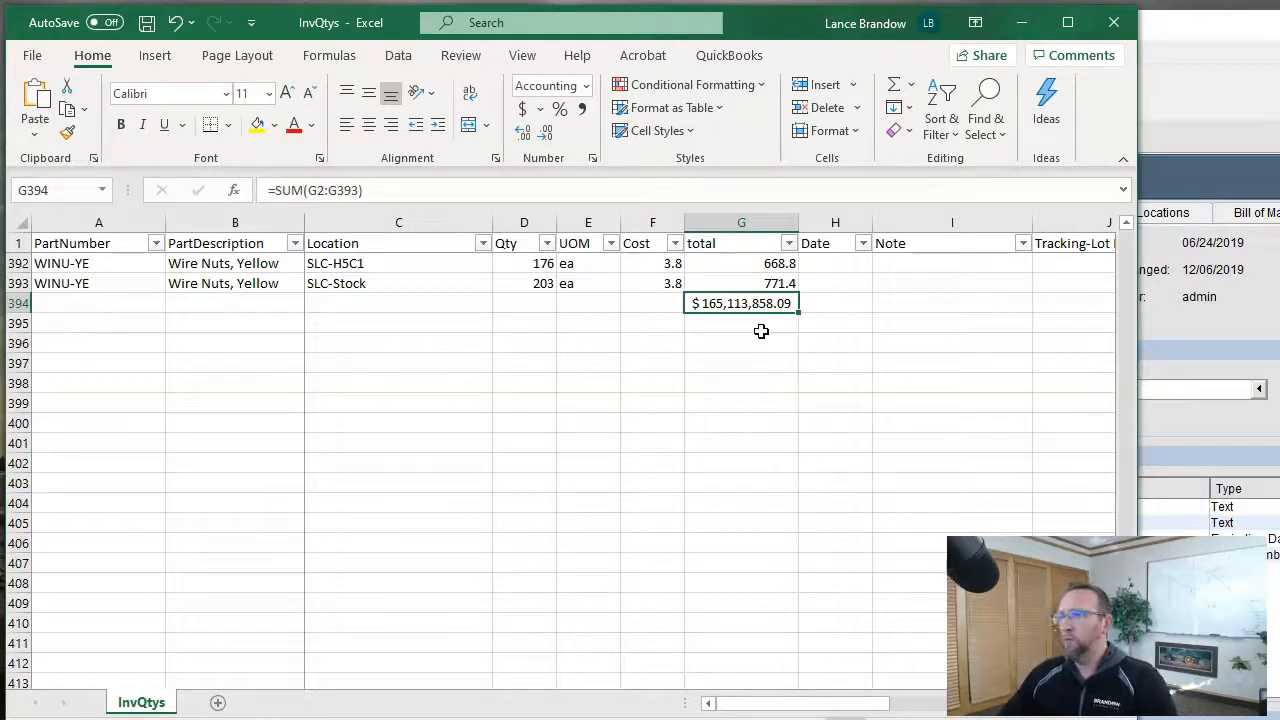
# Step: Delete the total column from InvQtys and switch back to Fishbowl
pyautogui.click(723, 221)
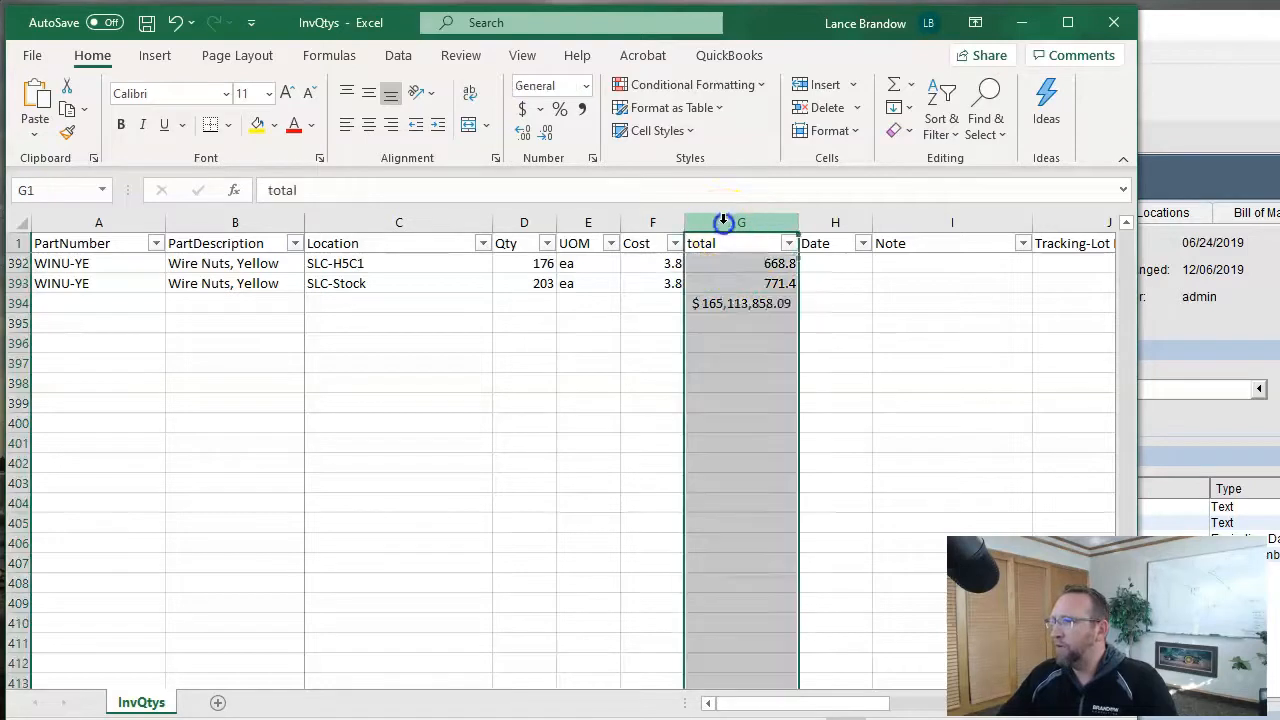
pyautogui.rightClick(726, 222)
pyautogui.click(770, 417)
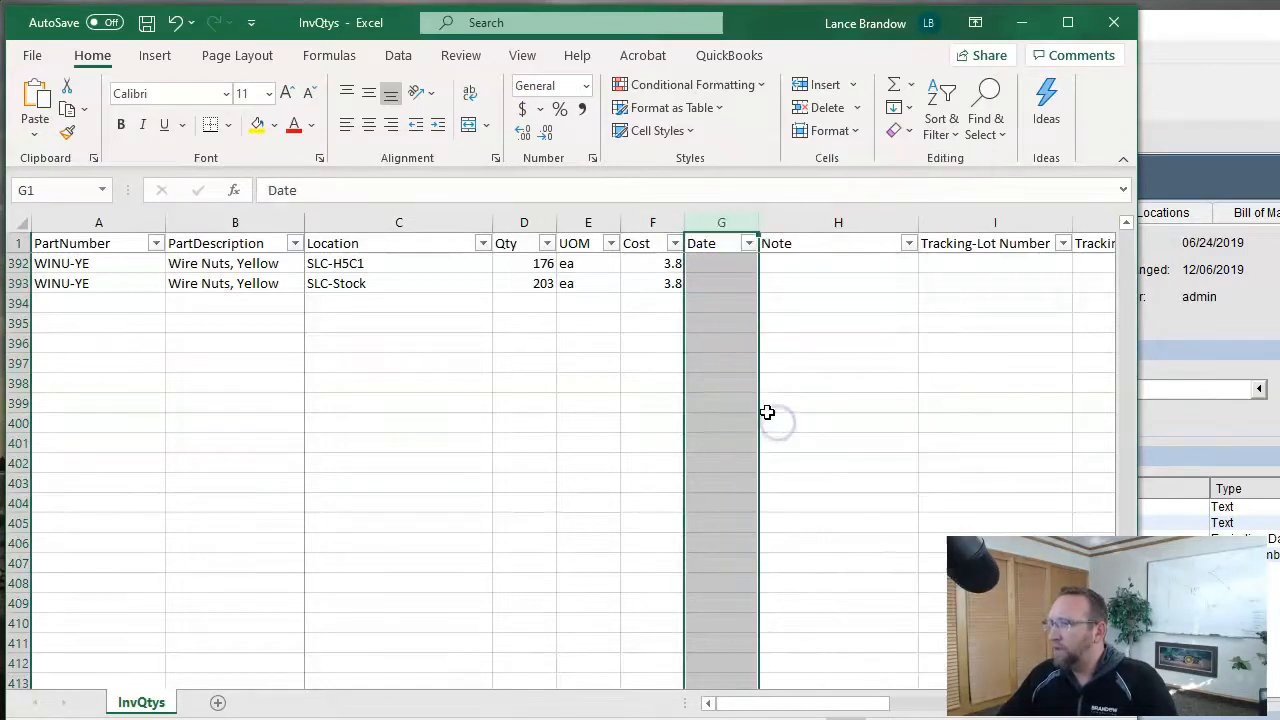
pyautogui.scroll(20, 427, 460)
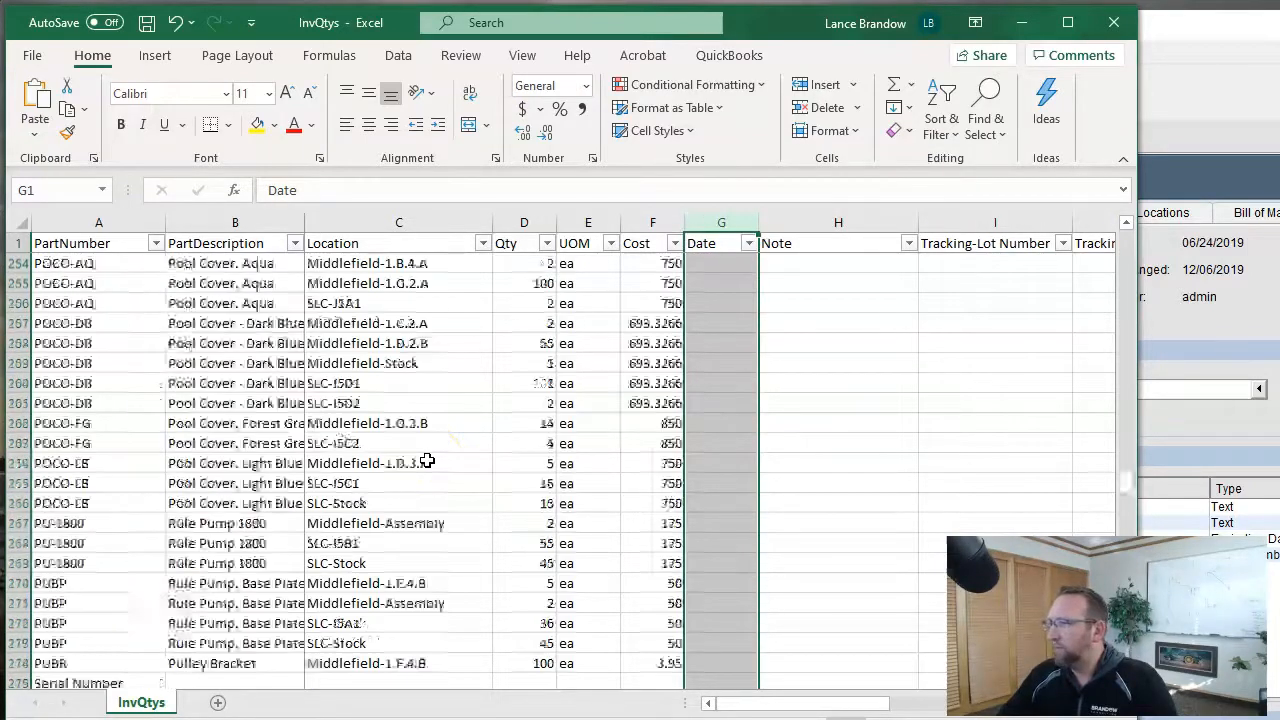
pyautogui.hotkey('alt', 'Tab')
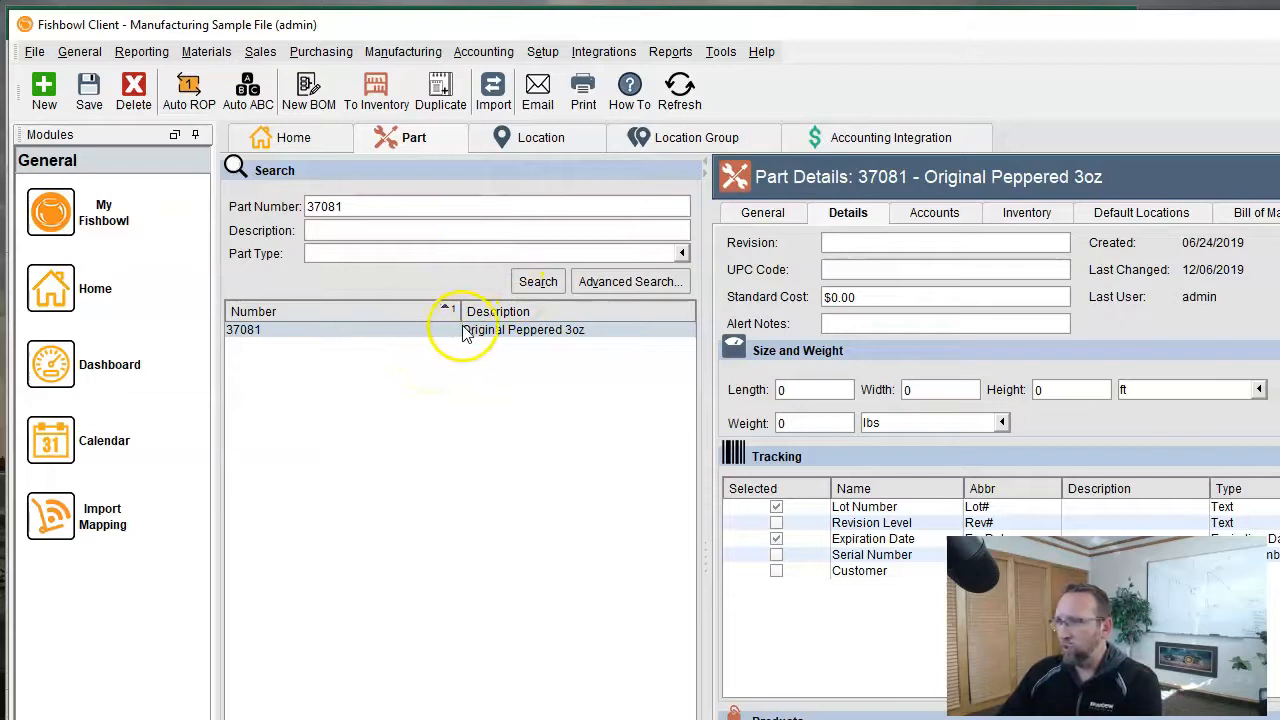
pyautogui.click(31, 50)
pyautogui.click(45, 114)
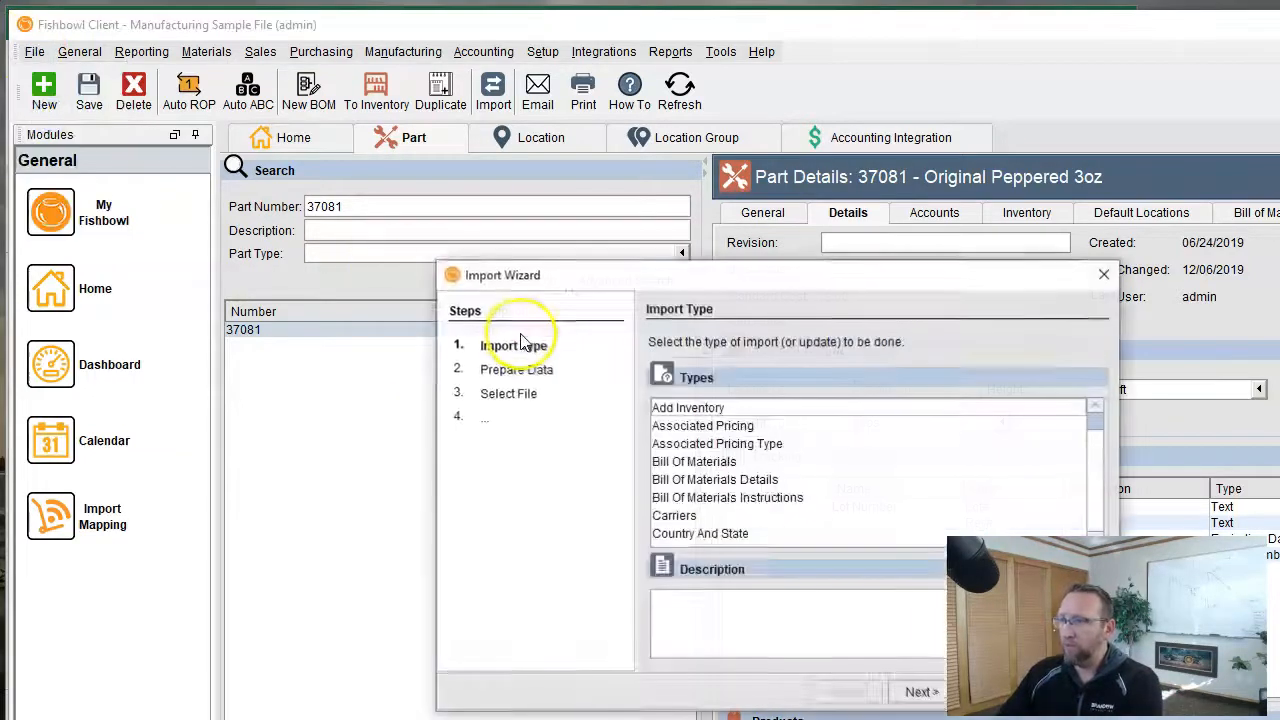
pyautogui.moveTo(774, 274); pyautogui.dragTo(545, 75)
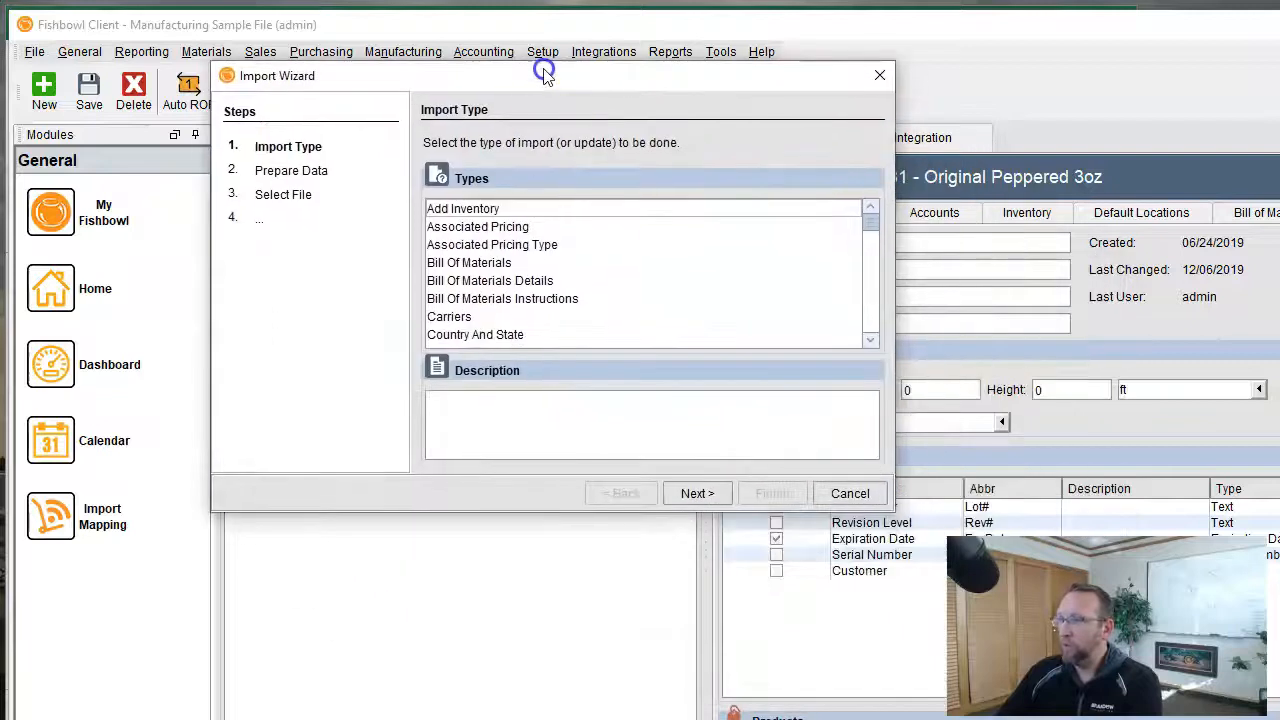
pyautogui.click(465, 208)
pyautogui.click(697, 494)
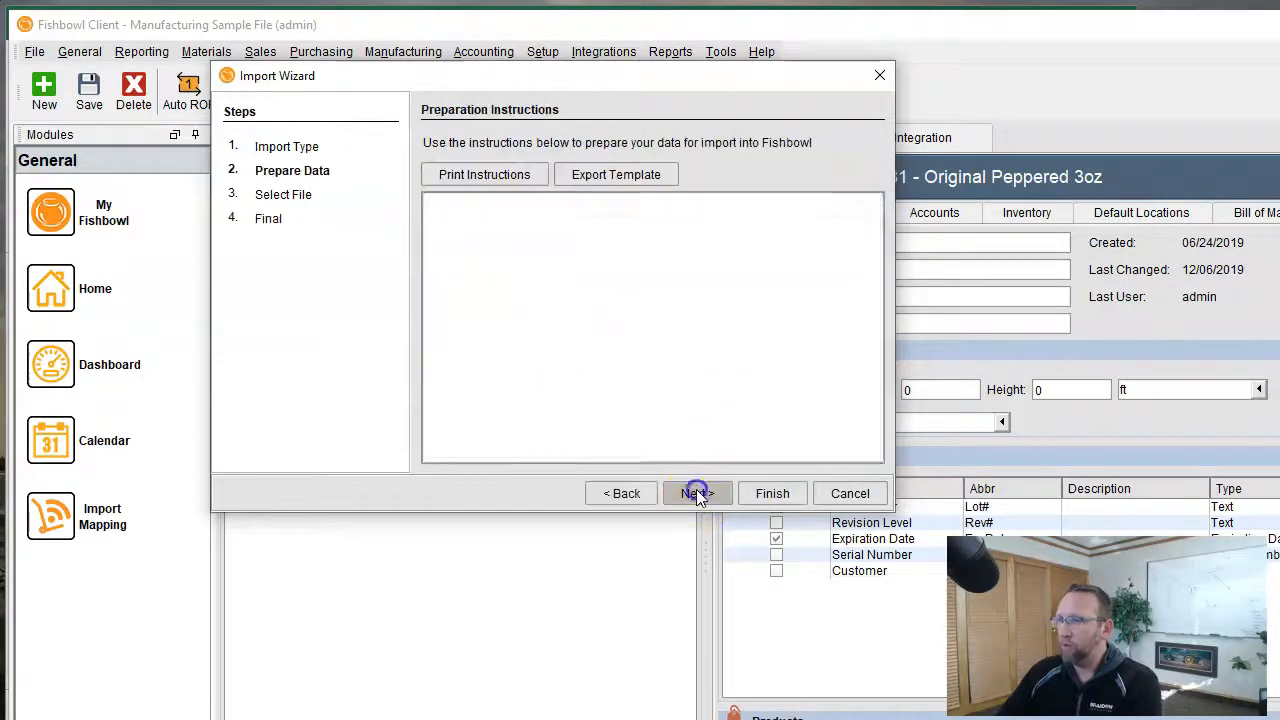
pyautogui.click(697, 494)
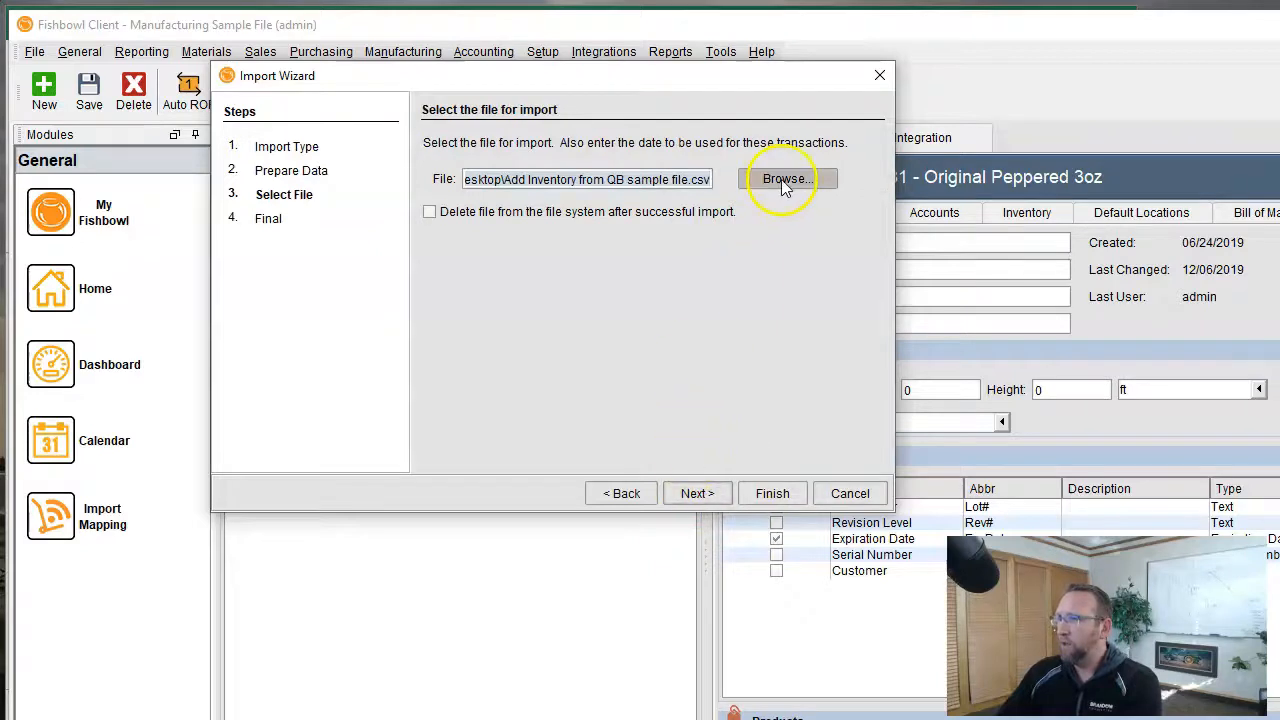
pyautogui.click(624, 494)
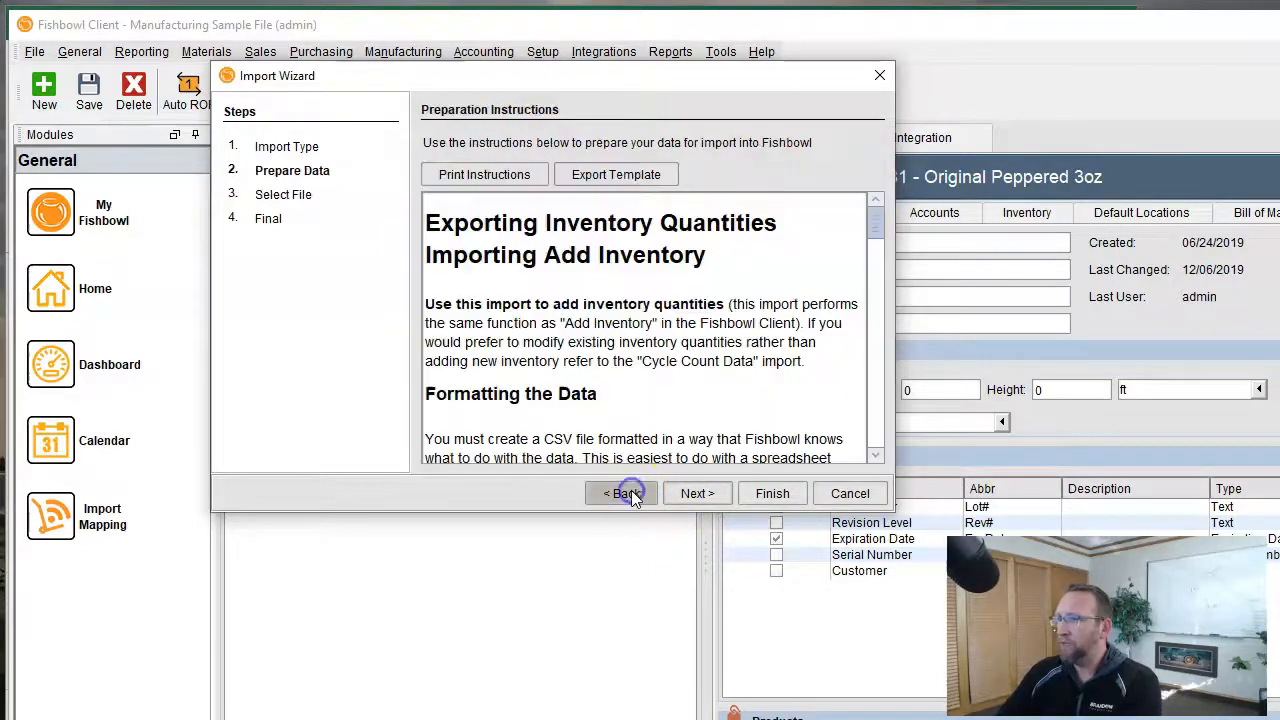
pyautogui.click(624, 494)
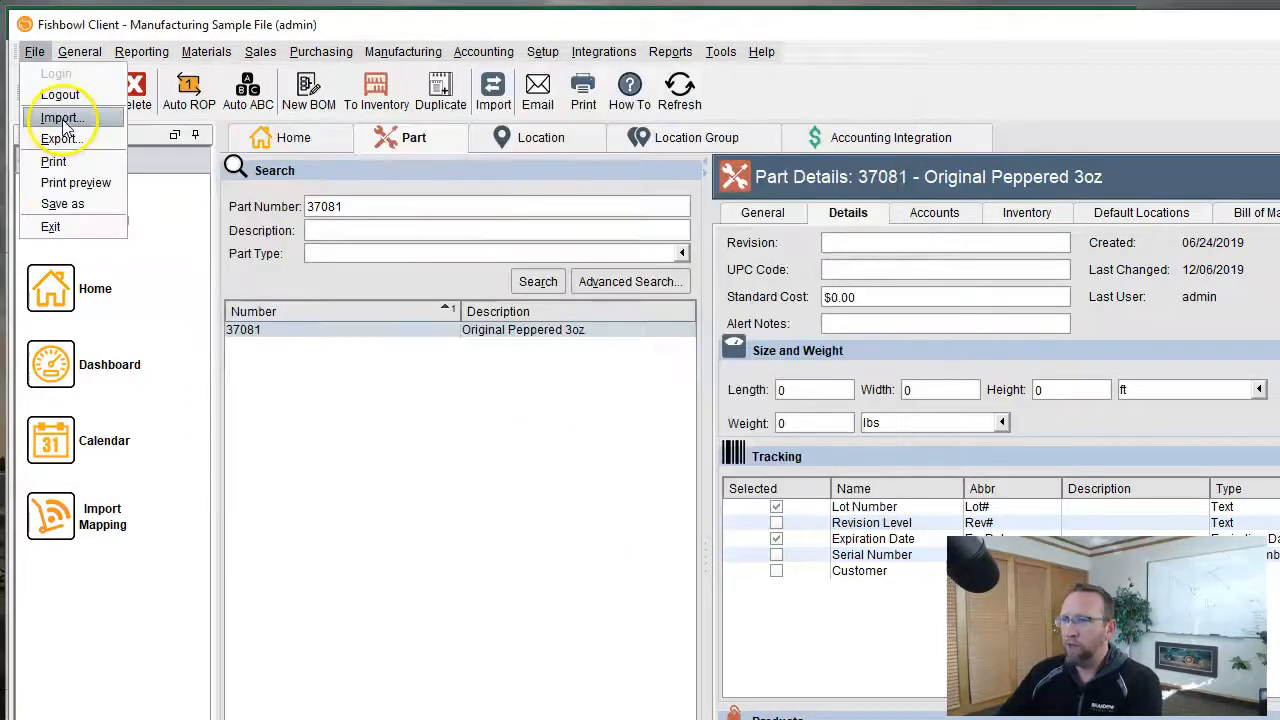
# Step: Start an import in Fishbowl with the Add Inventory type and advance through the Import Wizard to the file selection
pyautogui.click(62, 119)
pyautogui.click(688, 409)
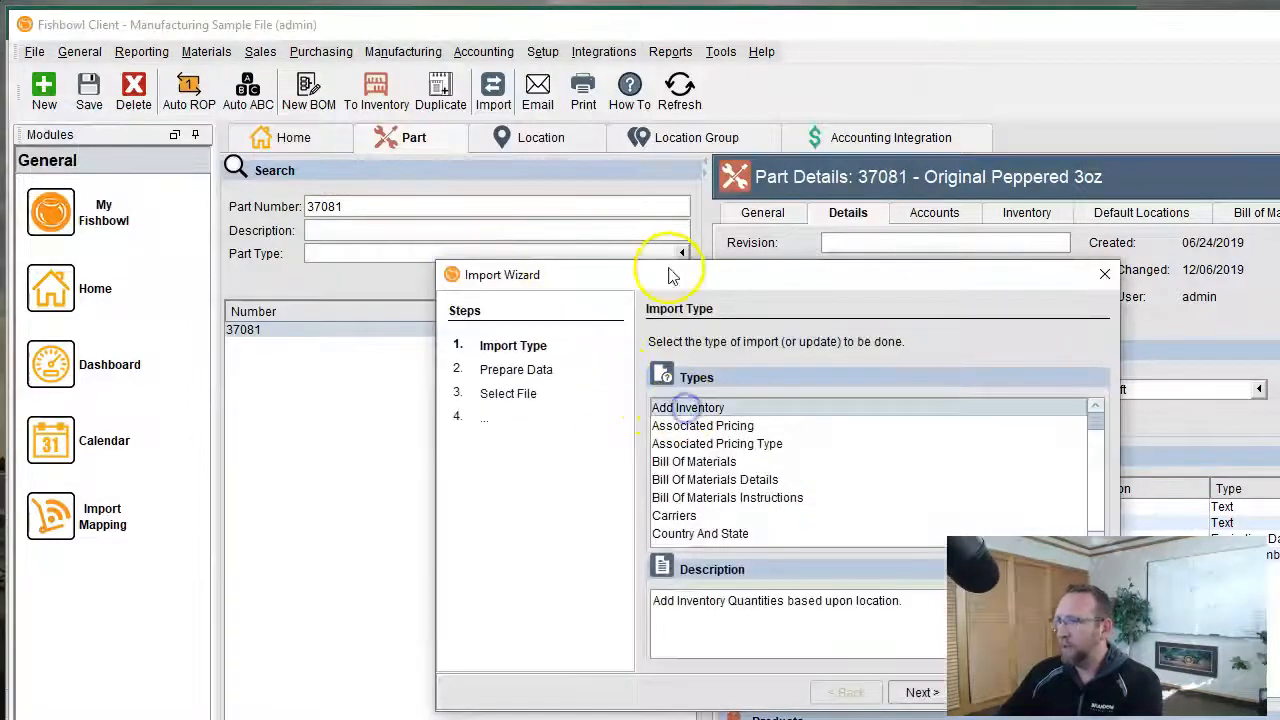
pyautogui.moveTo(672, 277); pyautogui.dragTo(460, 100)
pyautogui.click(712, 513)
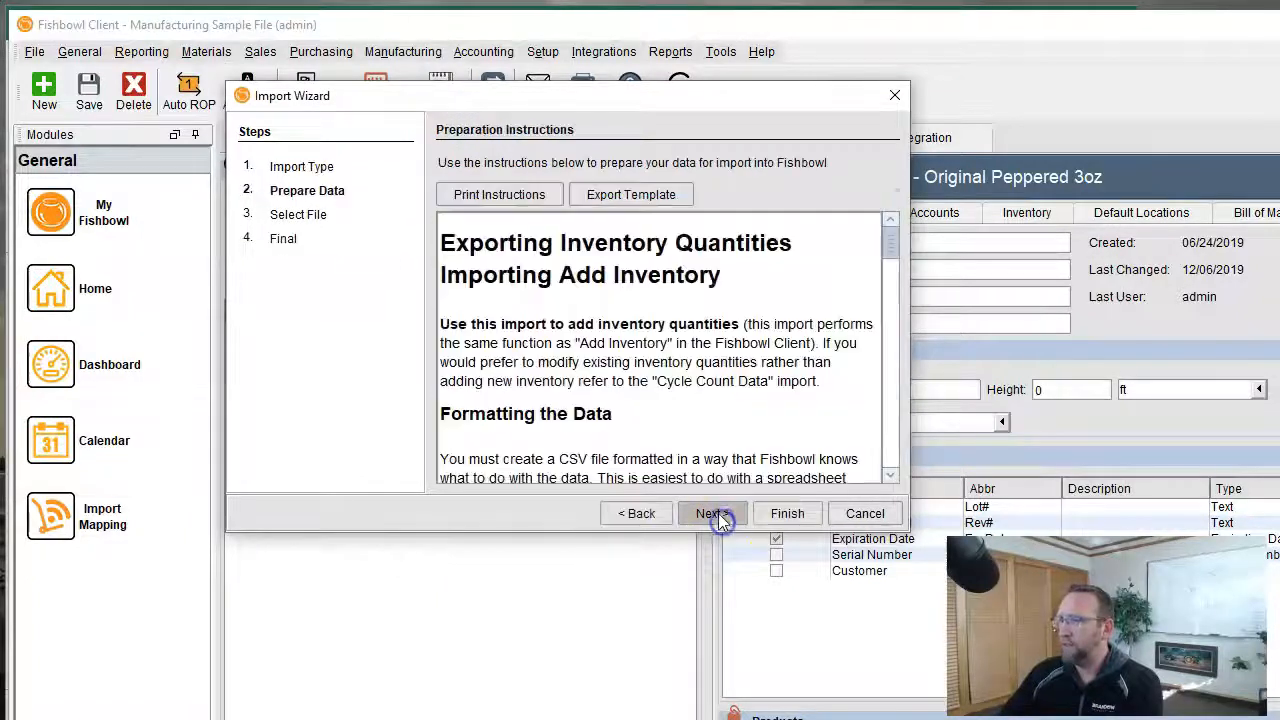
pyautogui.click(714, 514)
# Step: Choose InvQtys.csv from the Desktop as the import file and continue to the wizard's final page
pyautogui.click(797, 200)
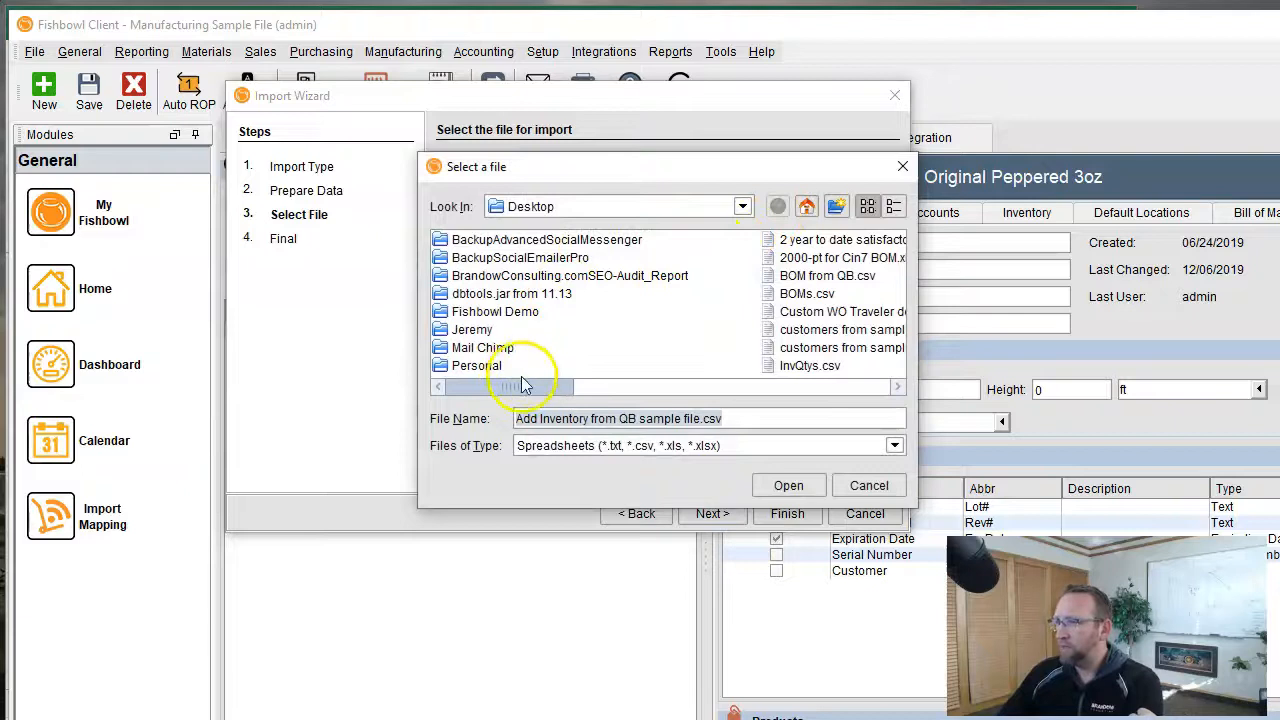
pyautogui.moveTo(519, 396); pyautogui.dragTo(543, 394)
pyautogui.click(691, 366)
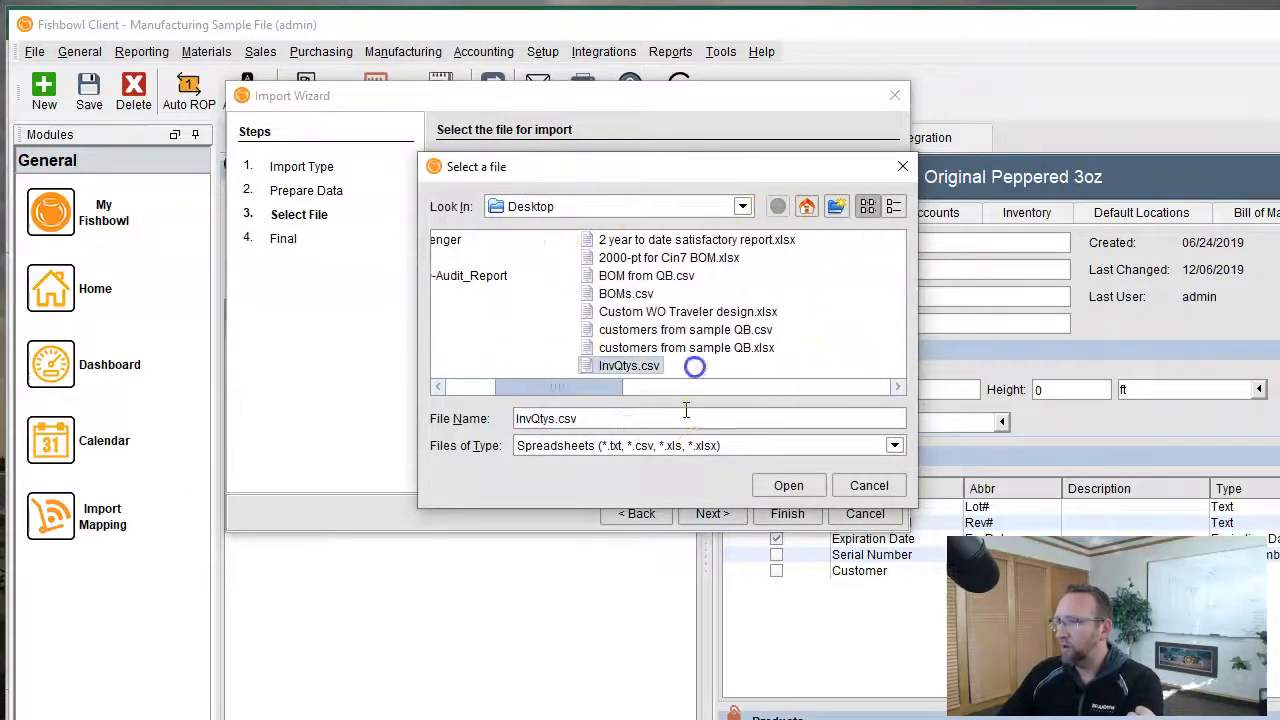
pyautogui.click(788, 486)
pyautogui.click(737, 514)
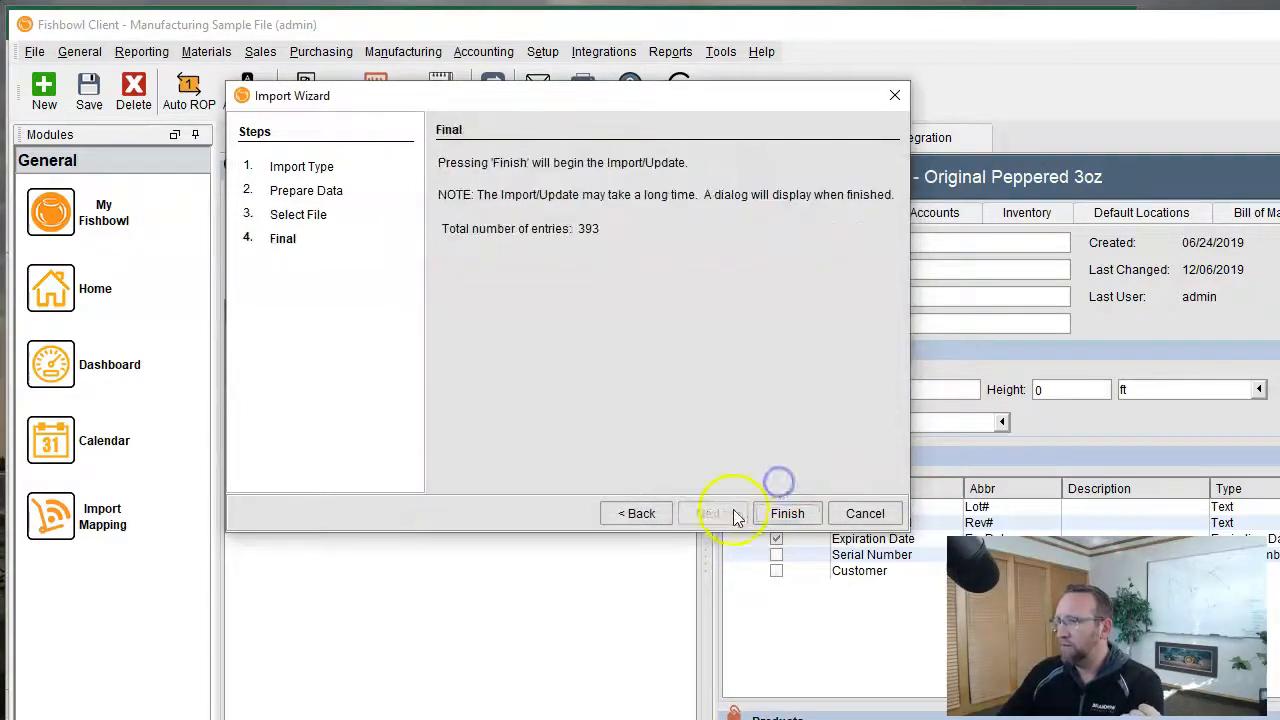
# Step: Run the Add Inventory import and read through the details of its error report
pyautogui.click(787, 515)
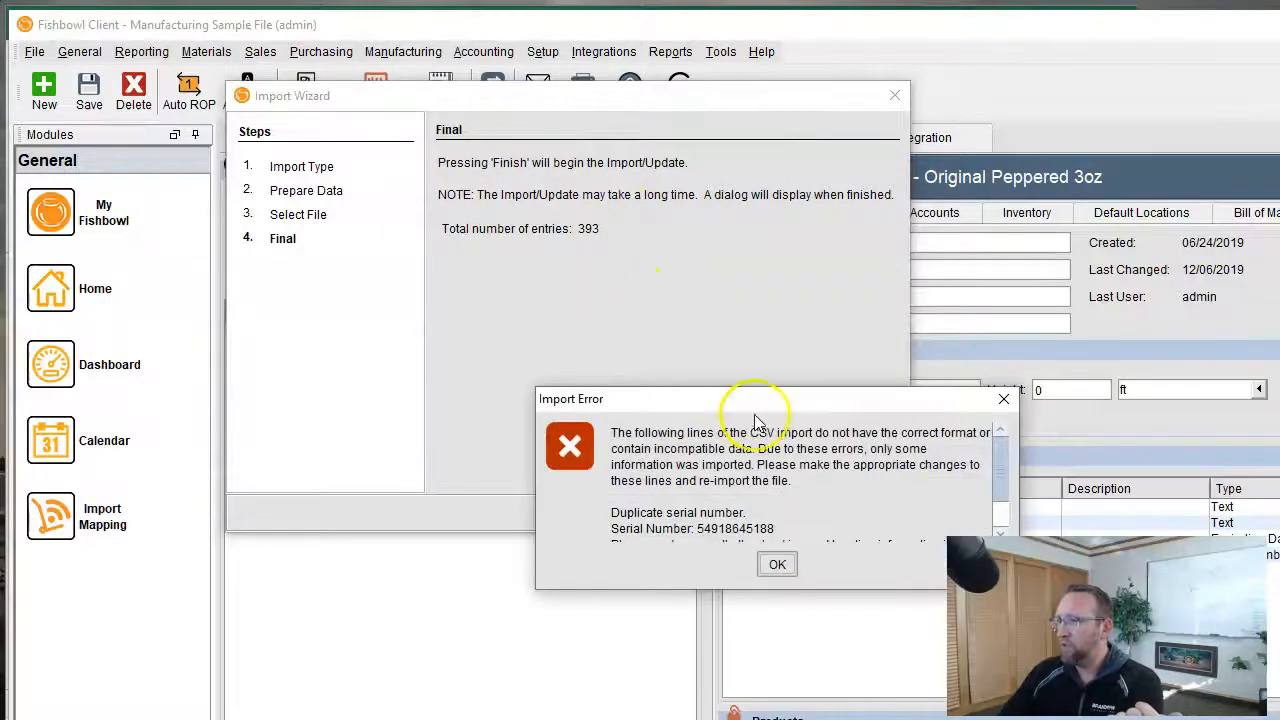
pyautogui.moveTo(757, 408); pyautogui.dragTo(547, 135)
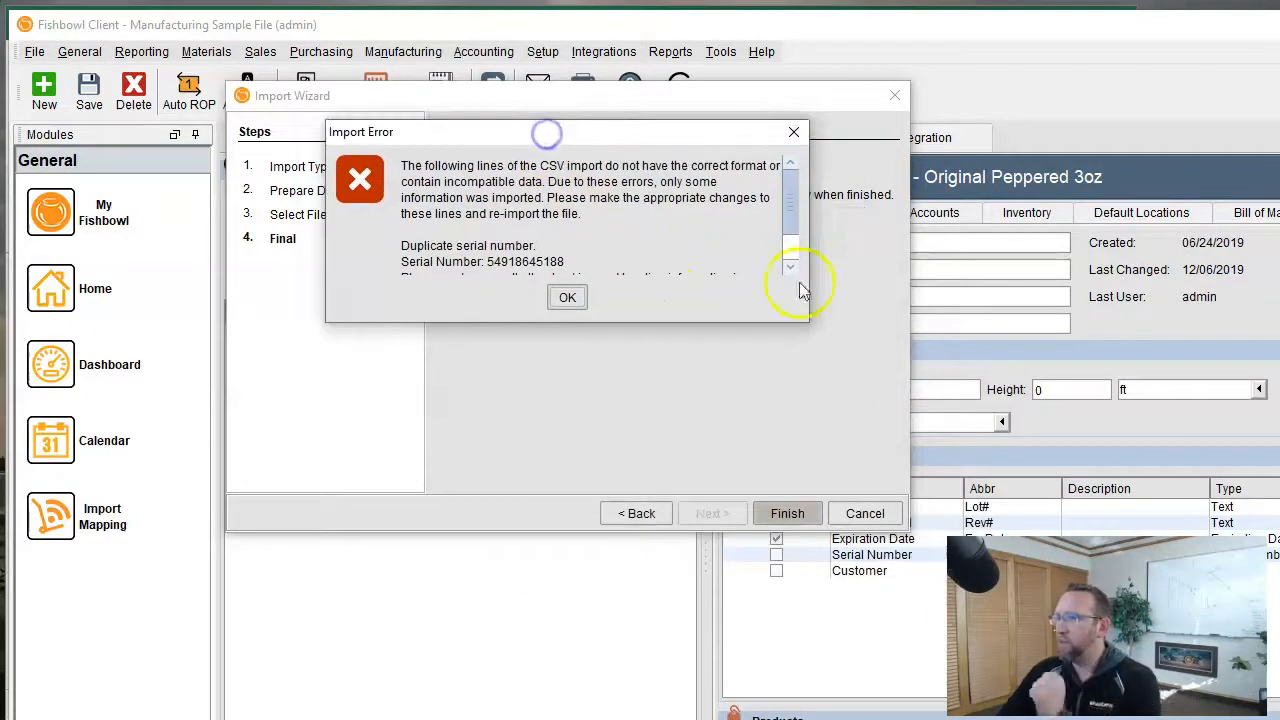
pyautogui.moveTo(793, 196); pyautogui.dragTo(790, 232)
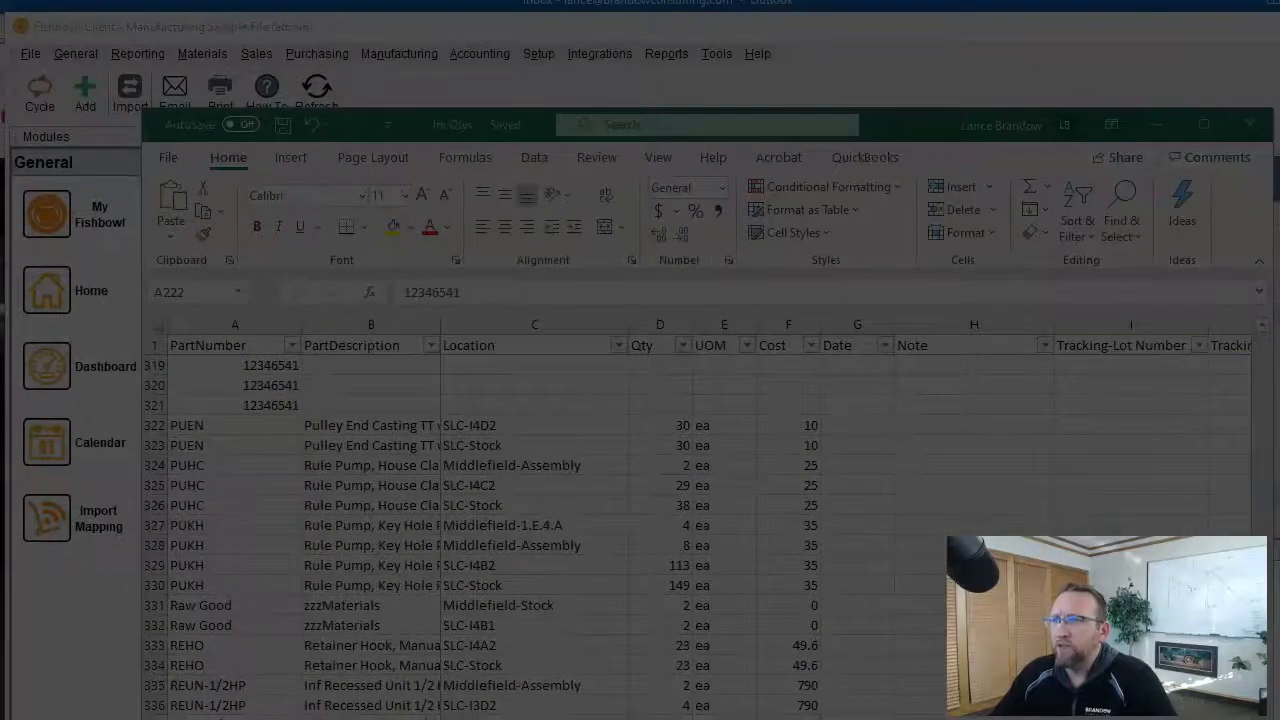
# Step: Try the Add Inventory import again by reopening the Import Wizard and advancing past the import type
pyautogui.click(90, 25)
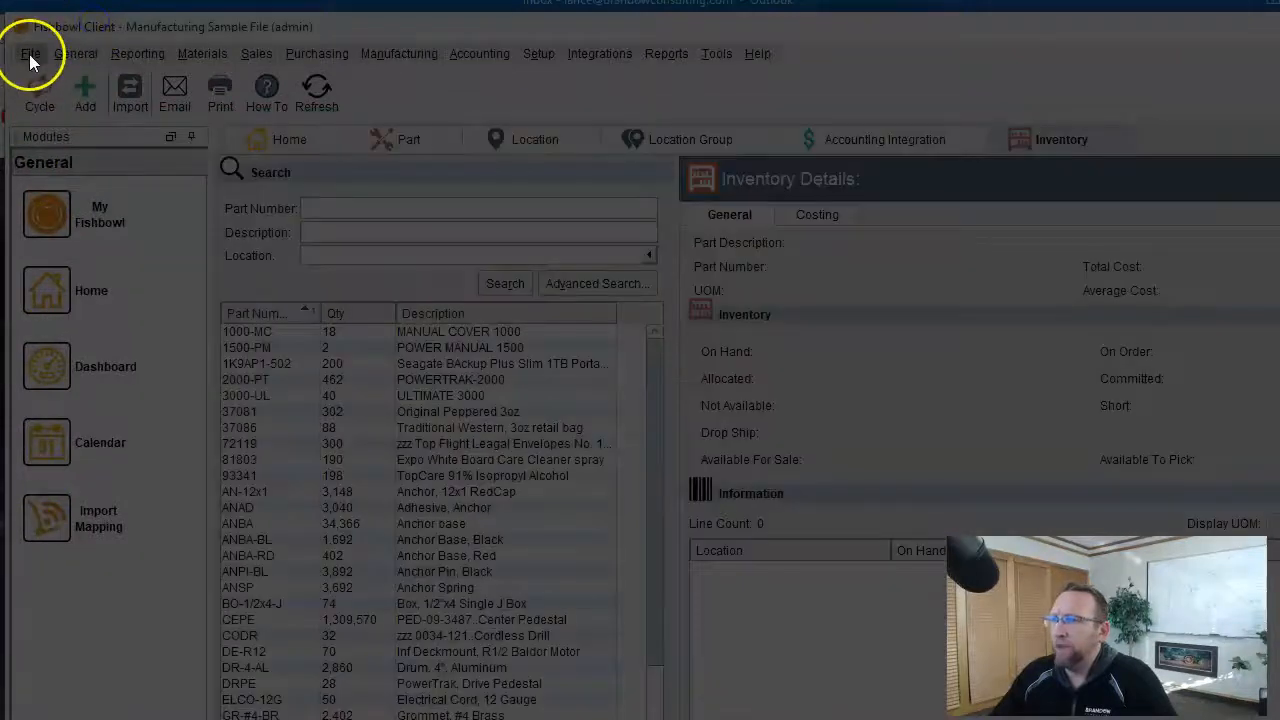
pyautogui.click(29, 54)
pyautogui.click(68, 114)
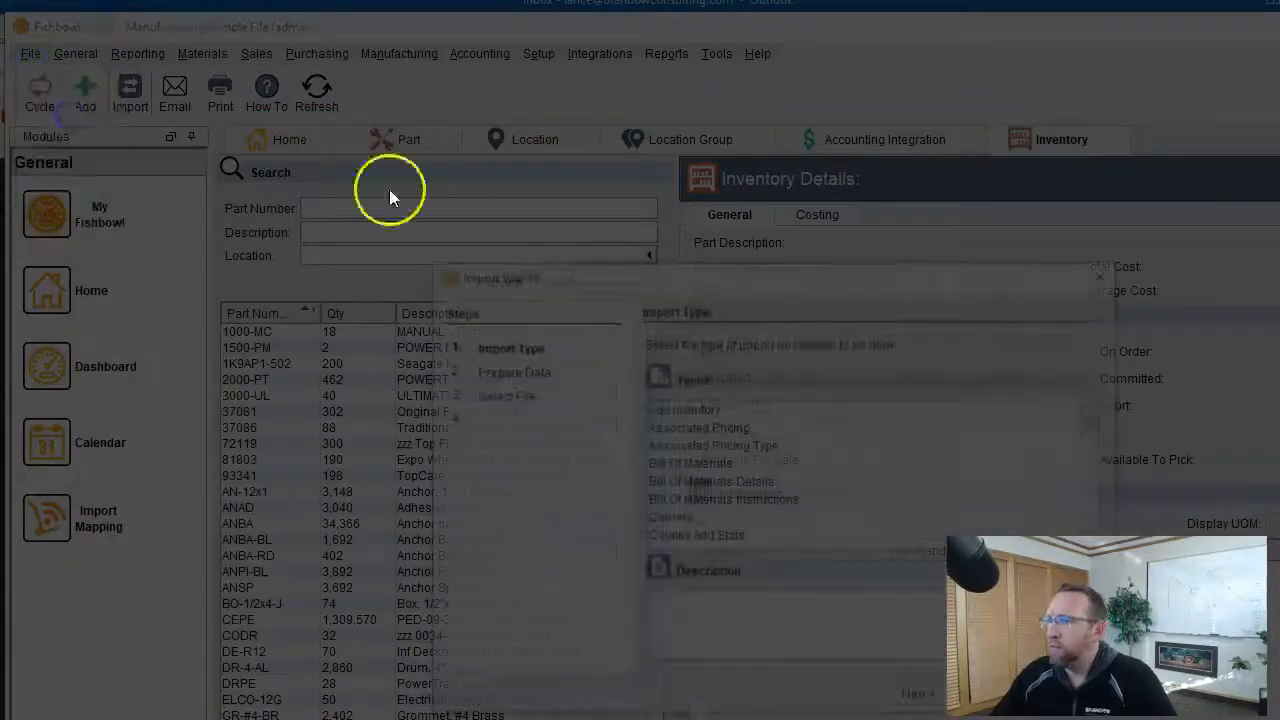
pyautogui.click(722, 408)
pyautogui.moveTo(733, 277); pyautogui.dragTo(487, 119)
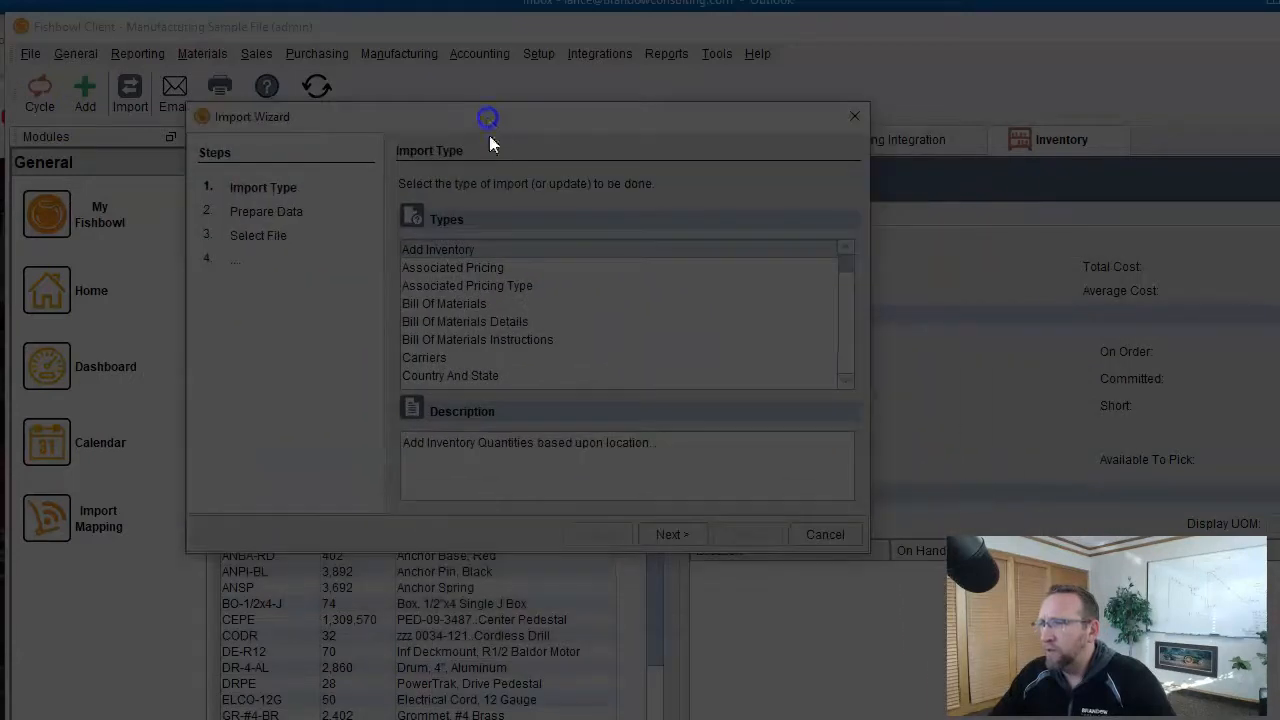
pyautogui.click(670, 535)
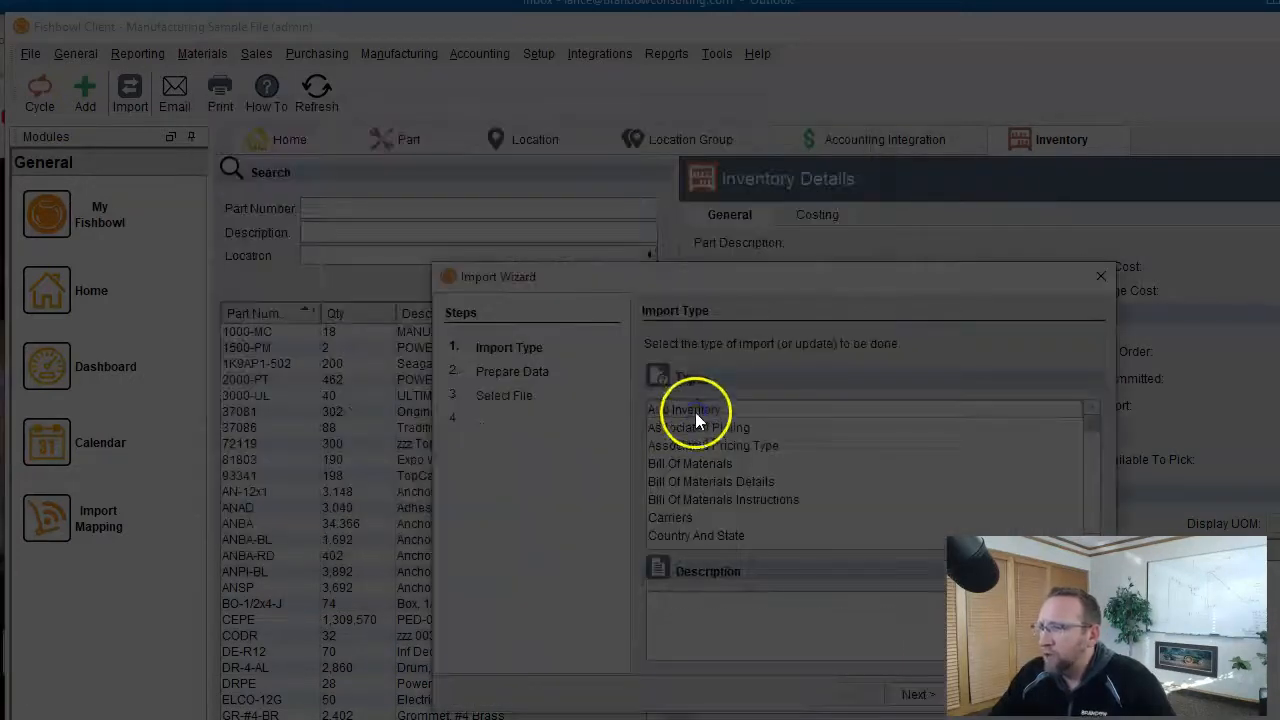
# Step: Select Add Inventory in the newly opened Import Wizard, continue to the final page and run the import
pyautogui.click(695, 410)
pyautogui.moveTo(784, 276); pyautogui.dragTo(547, 156)
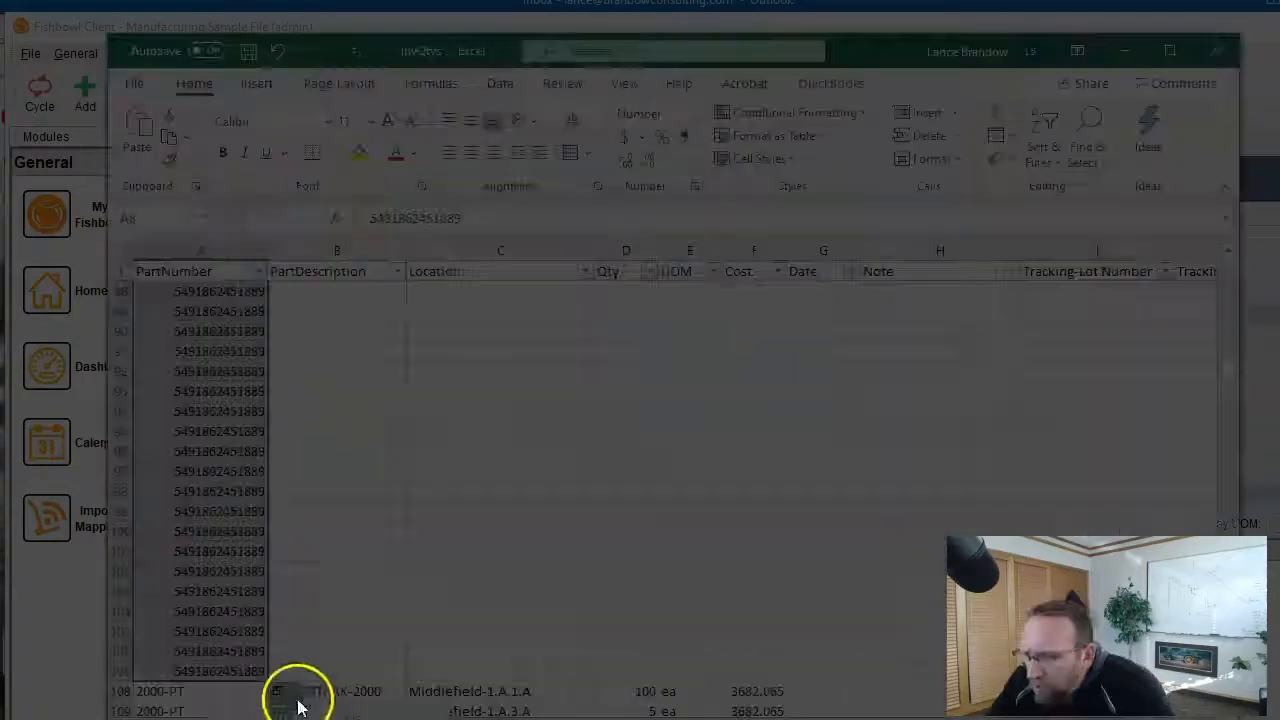
pyautogui.click(580, 473)
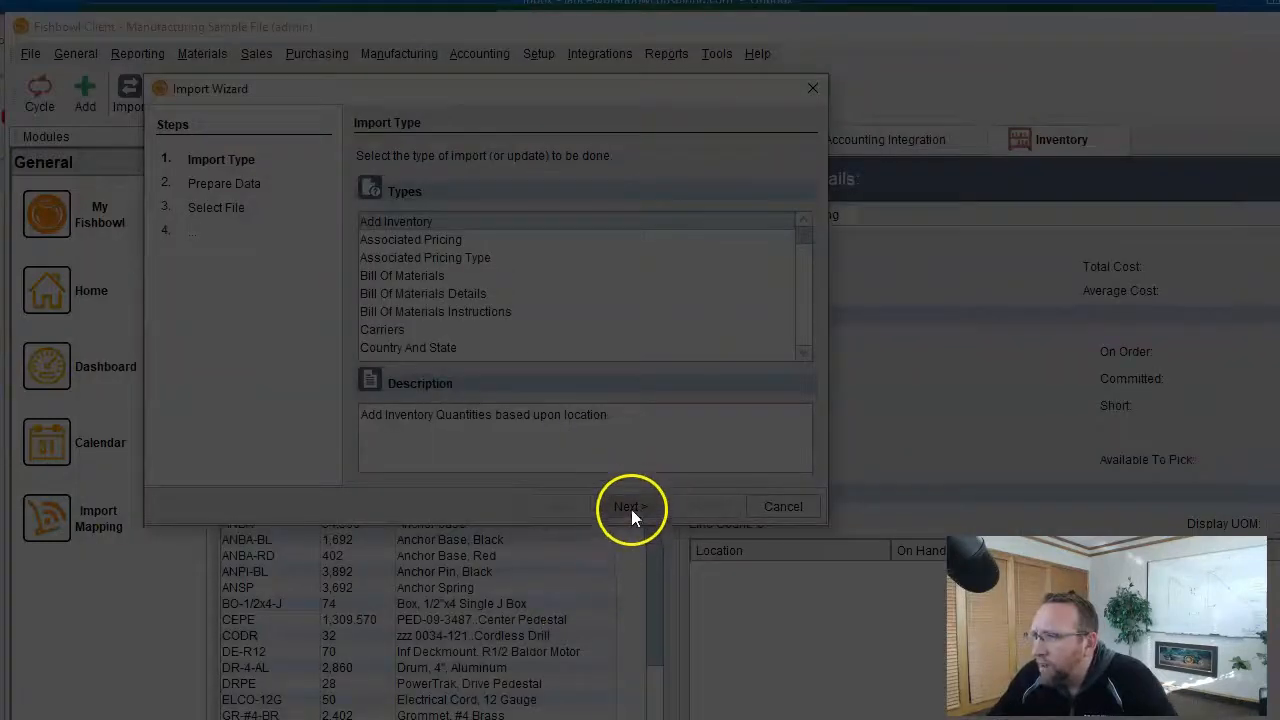
pyautogui.click(630, 507)
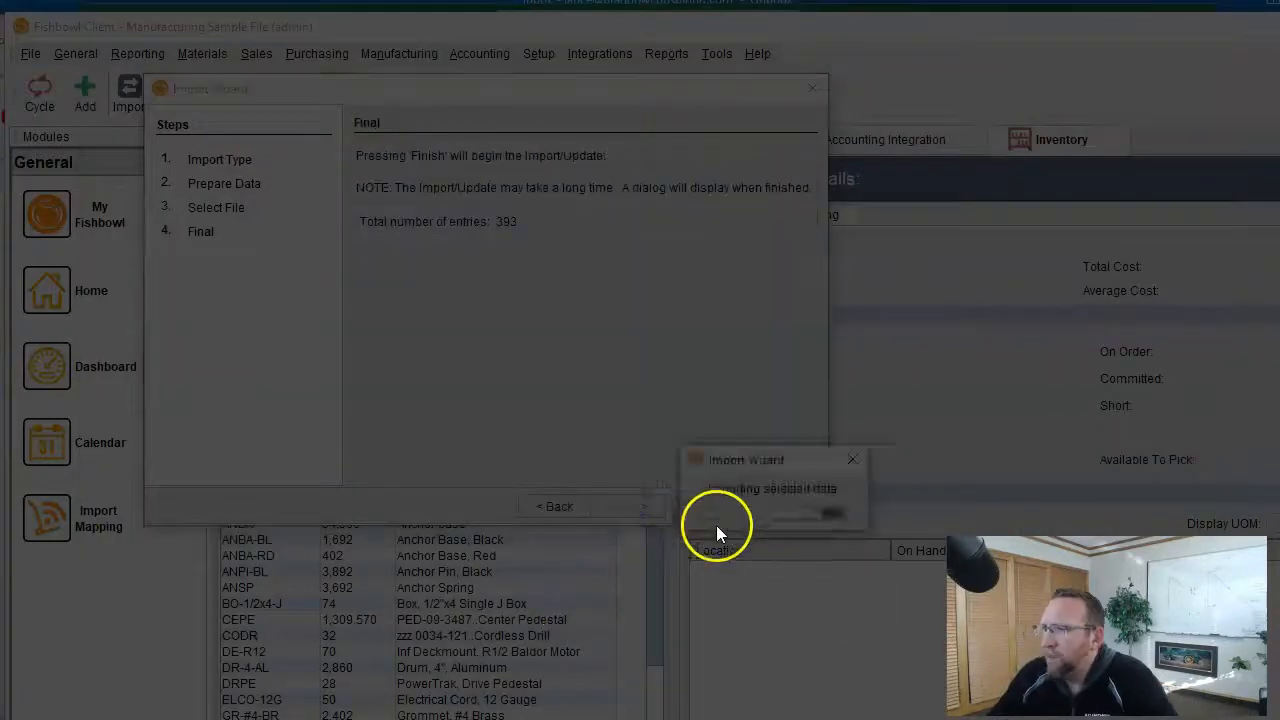
pyautogui.moveTo(764, 454); pyautogui.dragTo(484, 256)
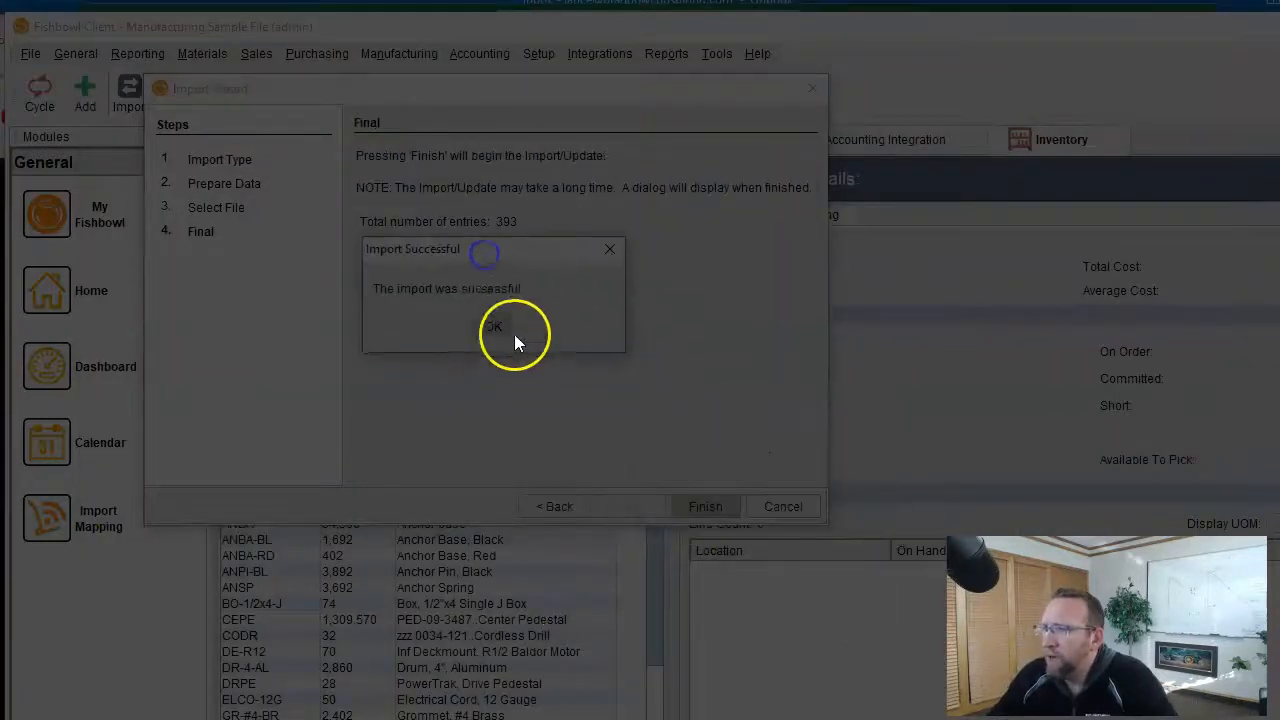